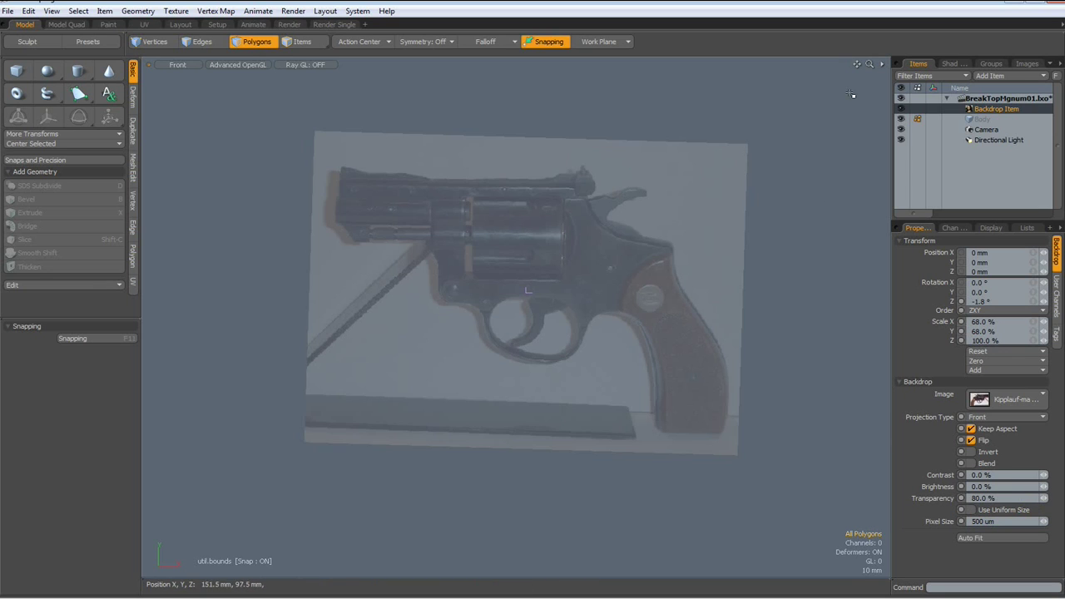
left_click(1044, 76)
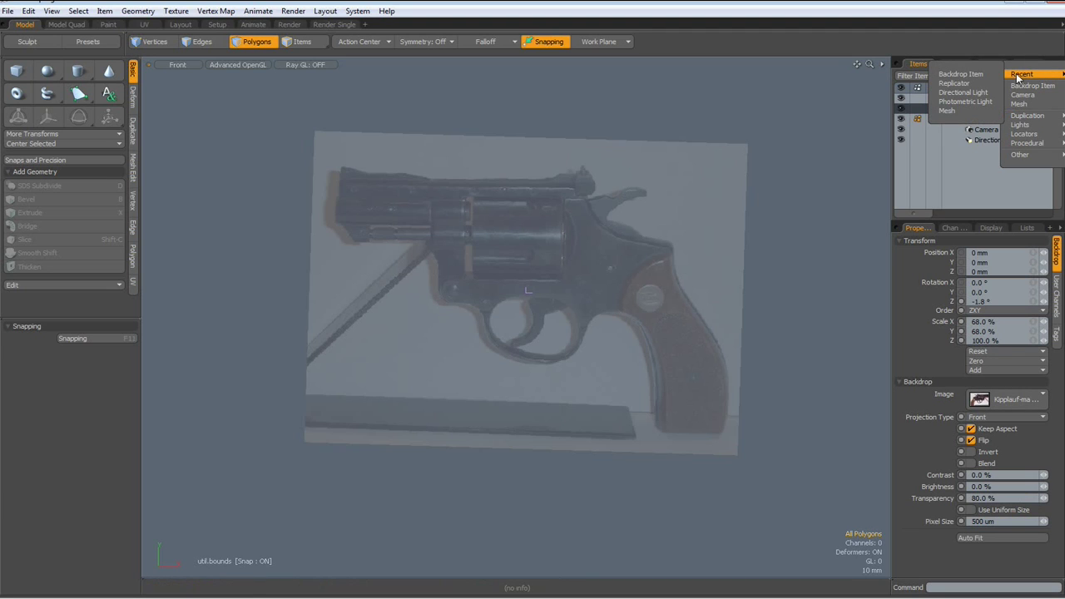
left_click(843, 117)
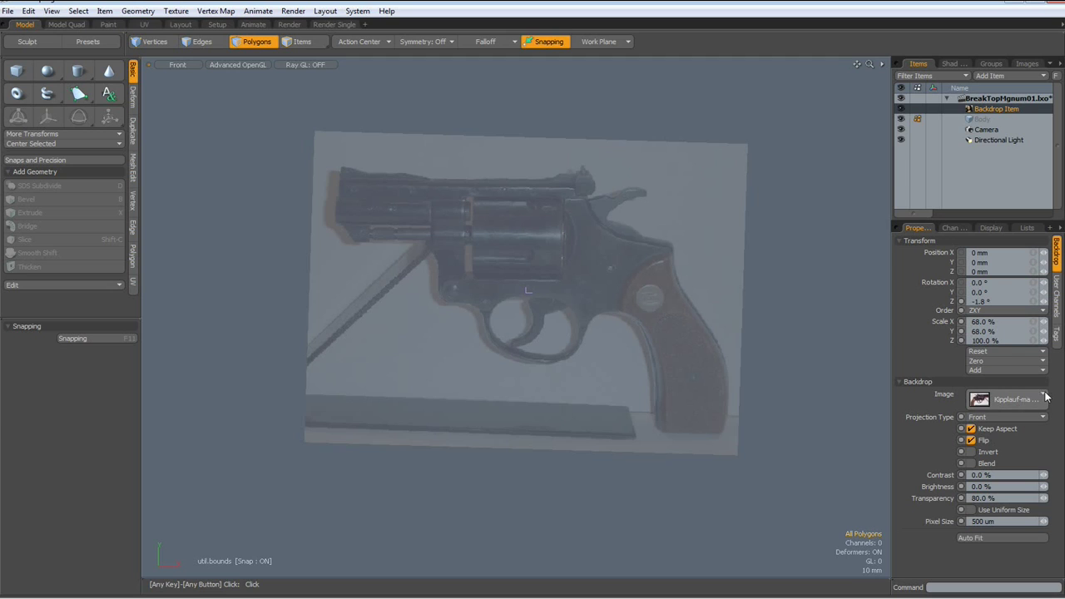
left_click(1043, 398)
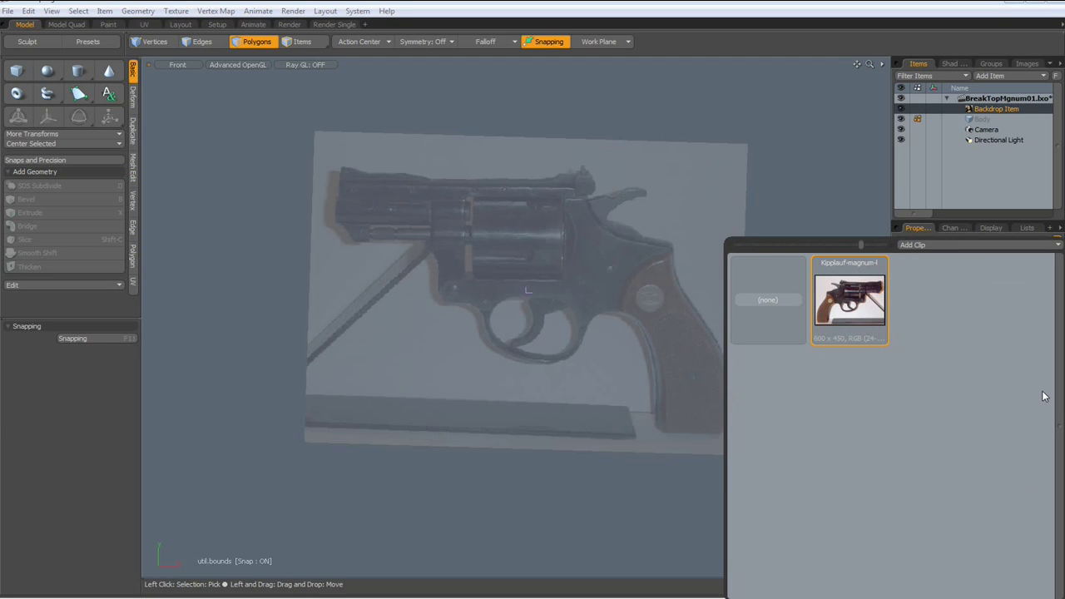
left_click(1058, 245)
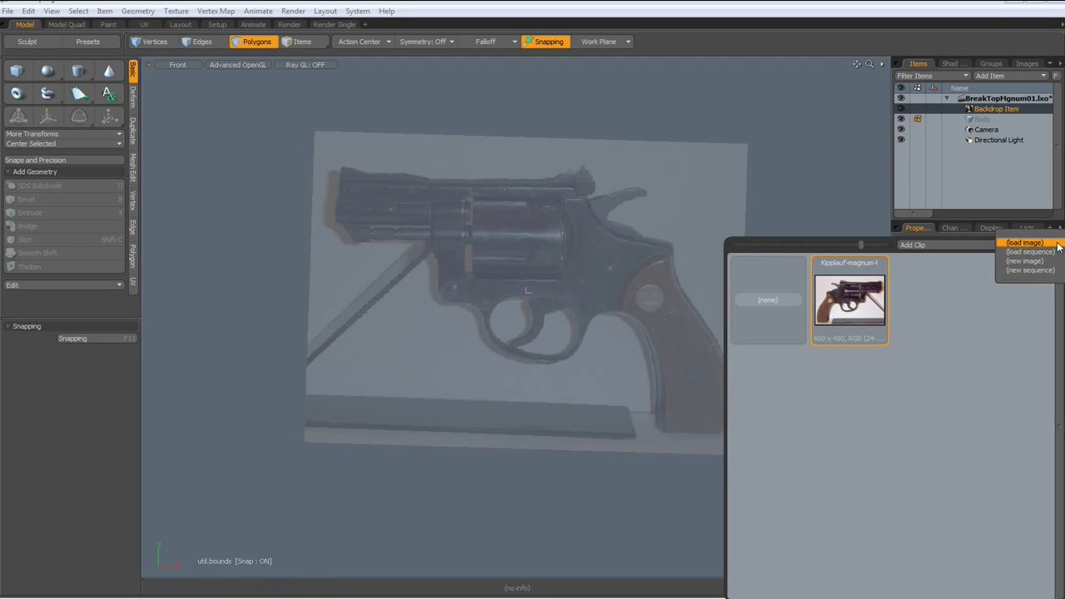
left_click(837, 141)
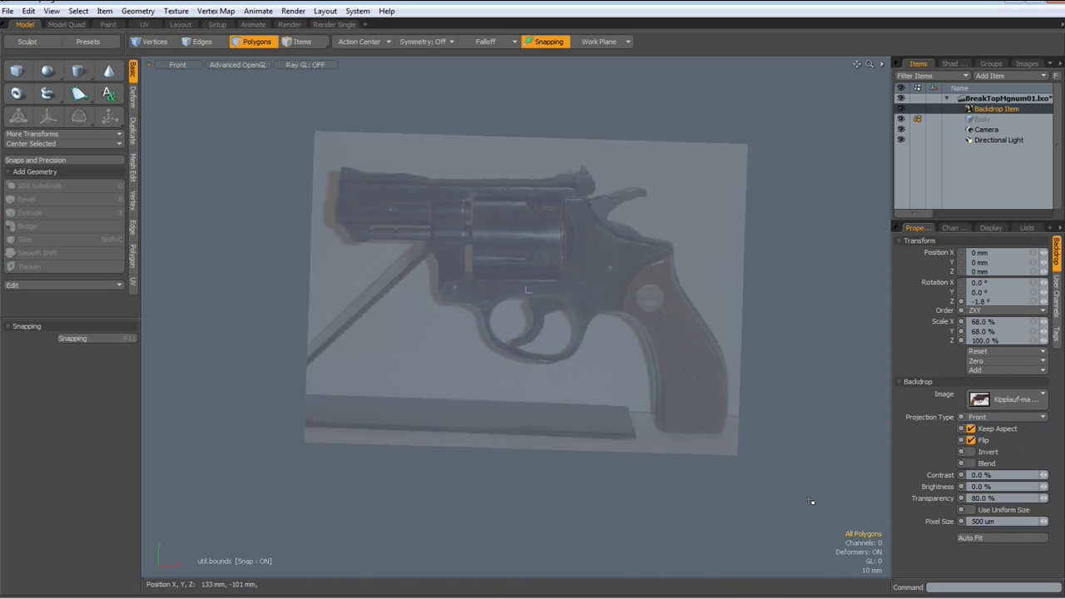
- Draw a trial flat cube about 184.5 by 126 mm over the whole revolver image and delete it
left_click(18, 74)
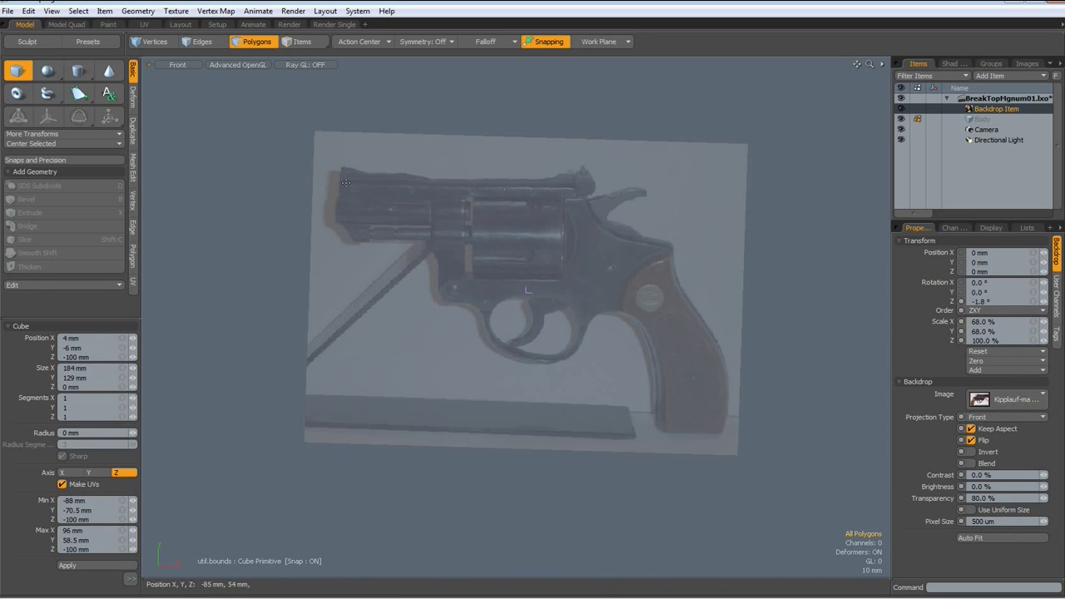
left_click_drag(342, 177, 729, 432)
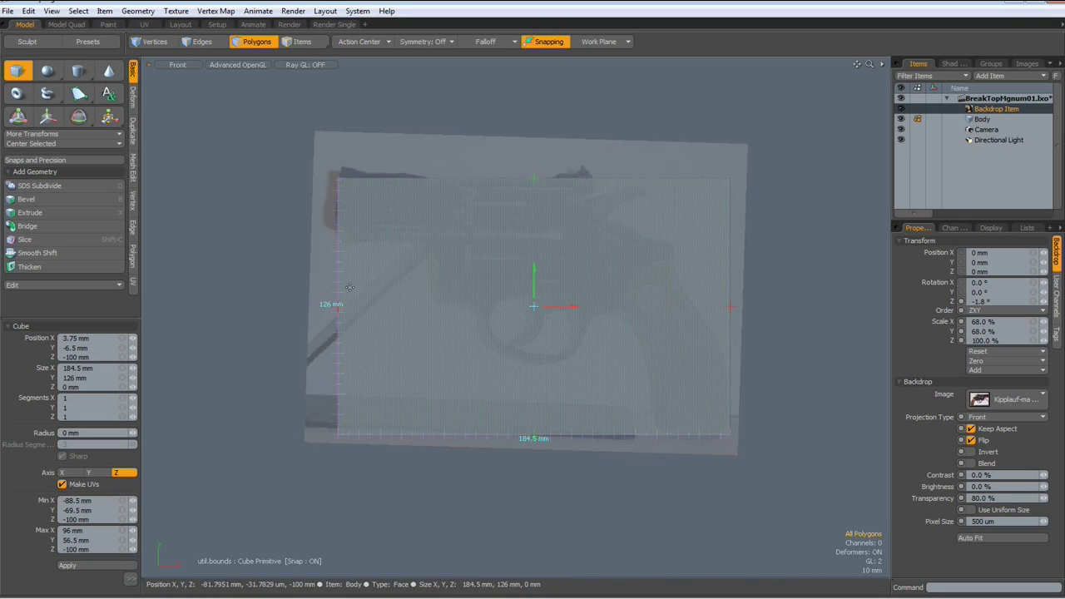
key("space")
left_click(583, 308)
key("Delete")
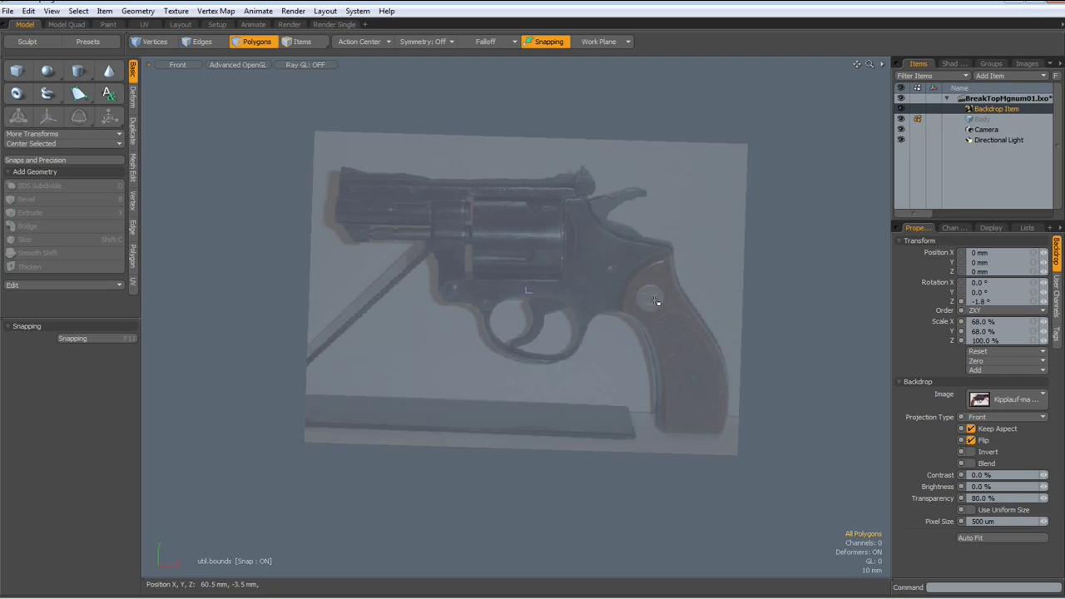
- Examine the outlines of the grip, trigger guard, frame and barrel in the revolver backdrop image
scroll(655, 301, "up", 4)
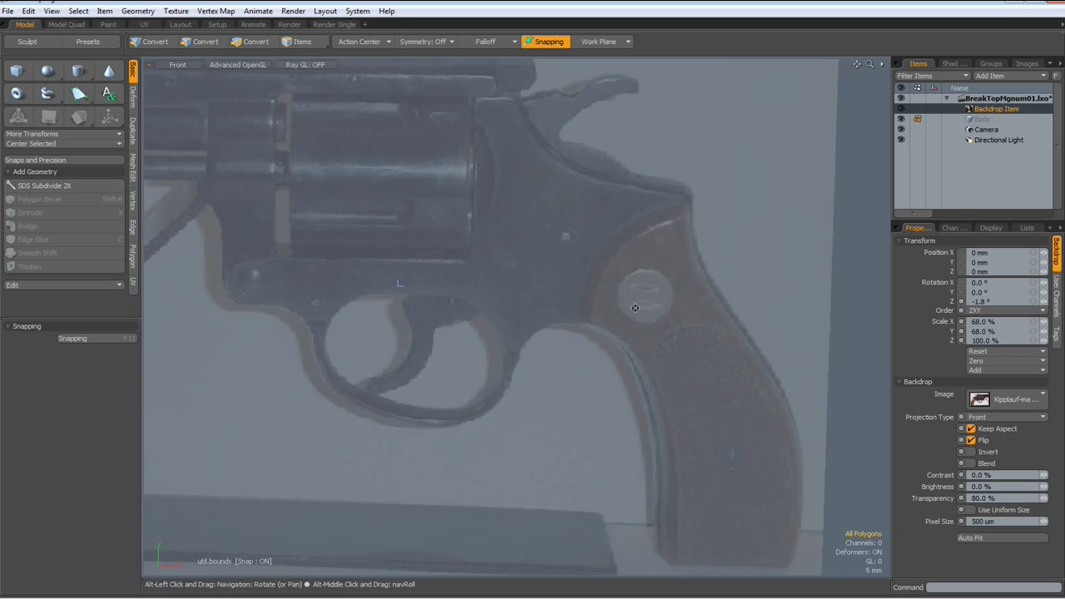
left_click_drag(651, 305, 638, 254, "alt")
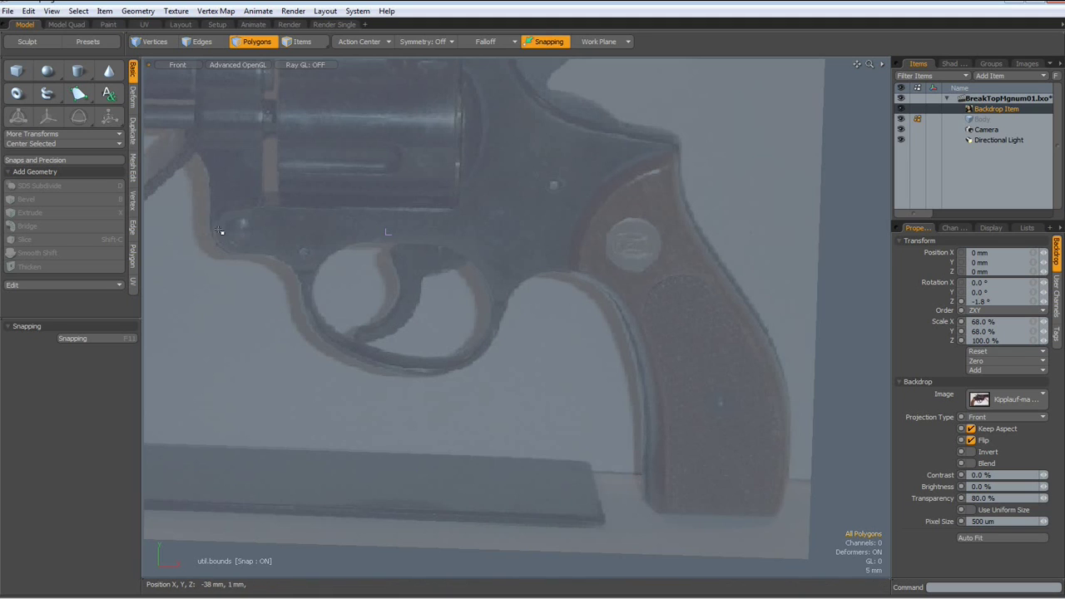
key("alt")
left_click_drag(239, 230, 496, 305, "alt")
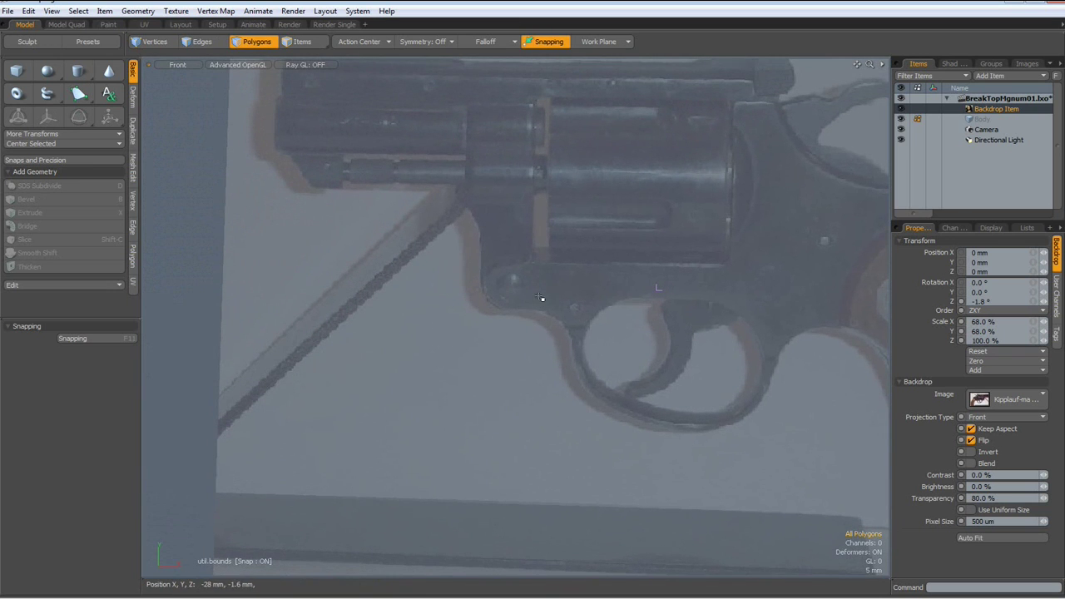
left_click_drag(518, 293, 477, 308, "alt")
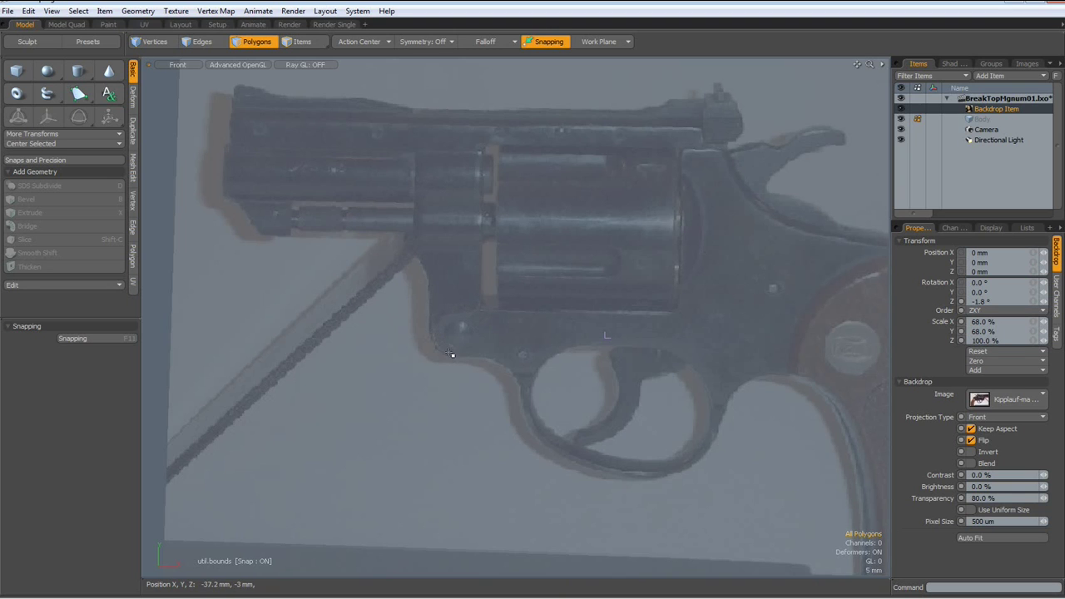
scroll(477, 350, "down", 2)
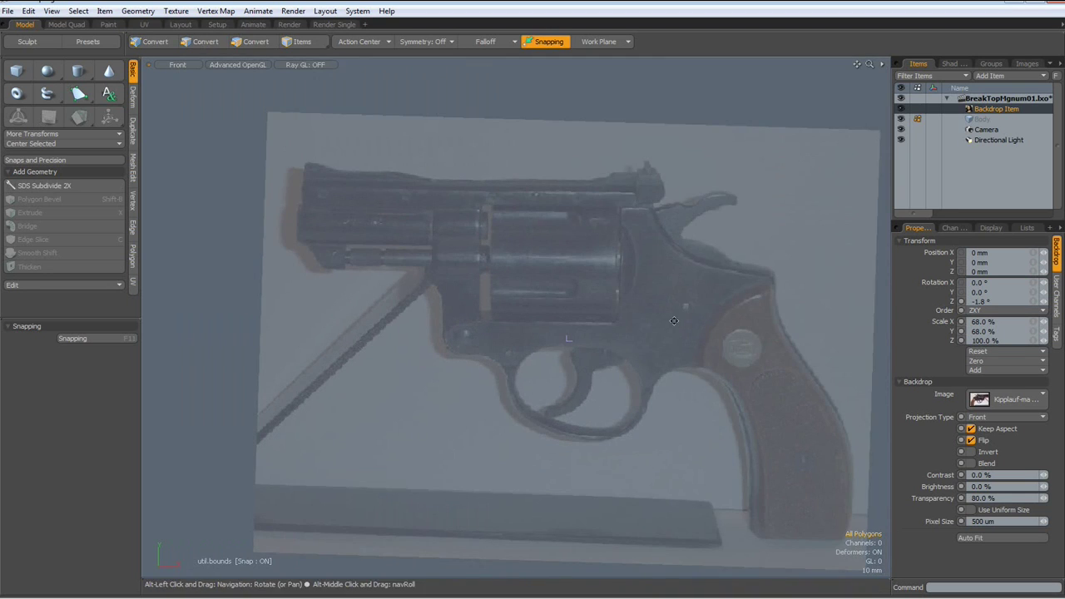
left_click_drag(731, 338, 549, 276, "alt")
scroll(551, 277, "up", 5)
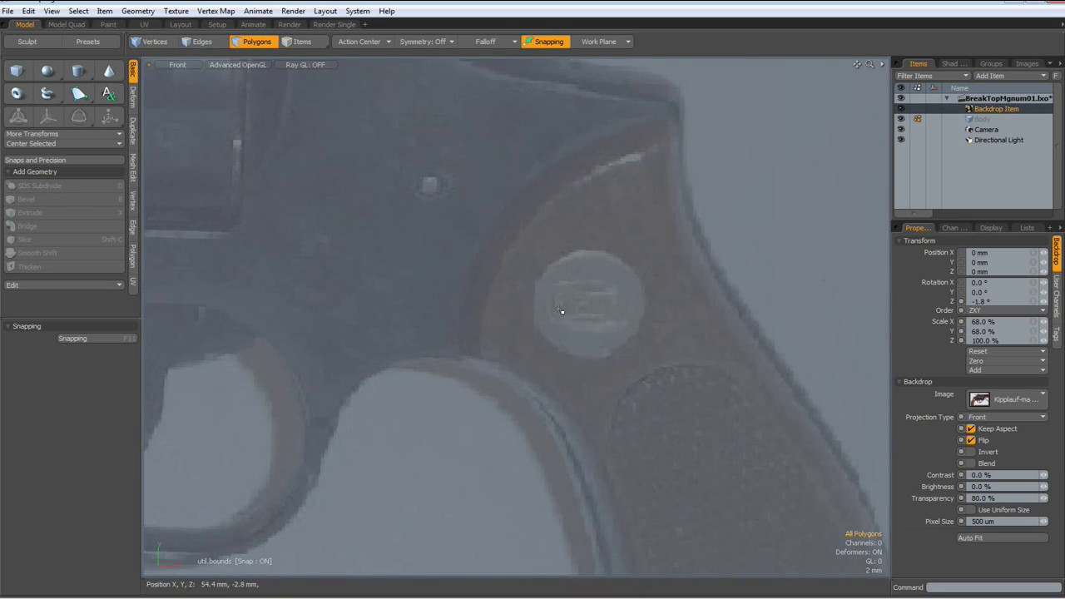
- With the Pen tool and Make Quads, trace two quads about 3.4 mm wide up the grip's front edge, and turn off the Dimensions Tool
key("3")
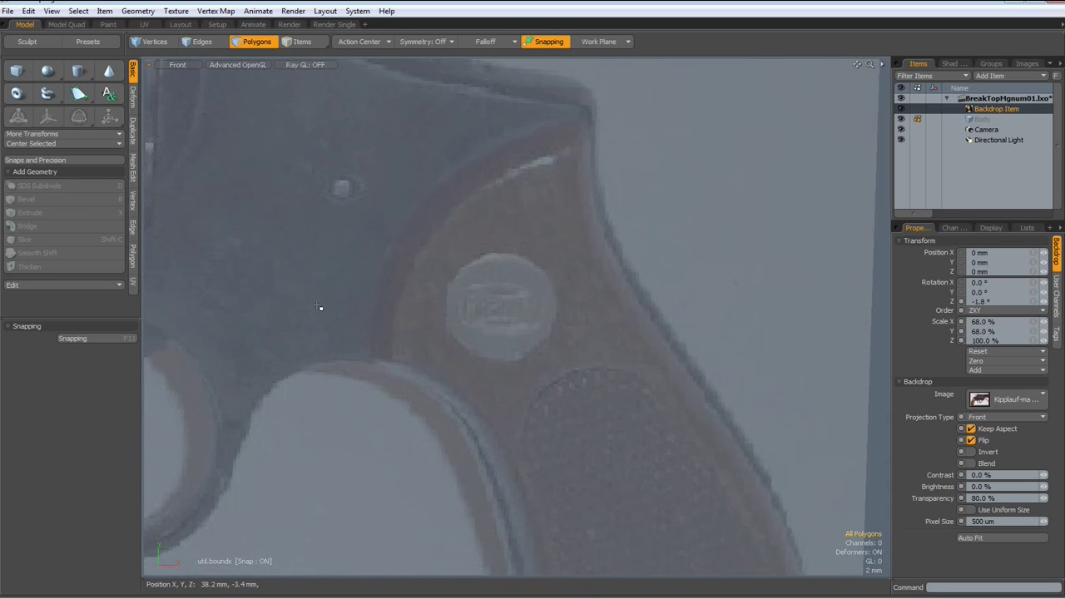
left_click(78, 94)
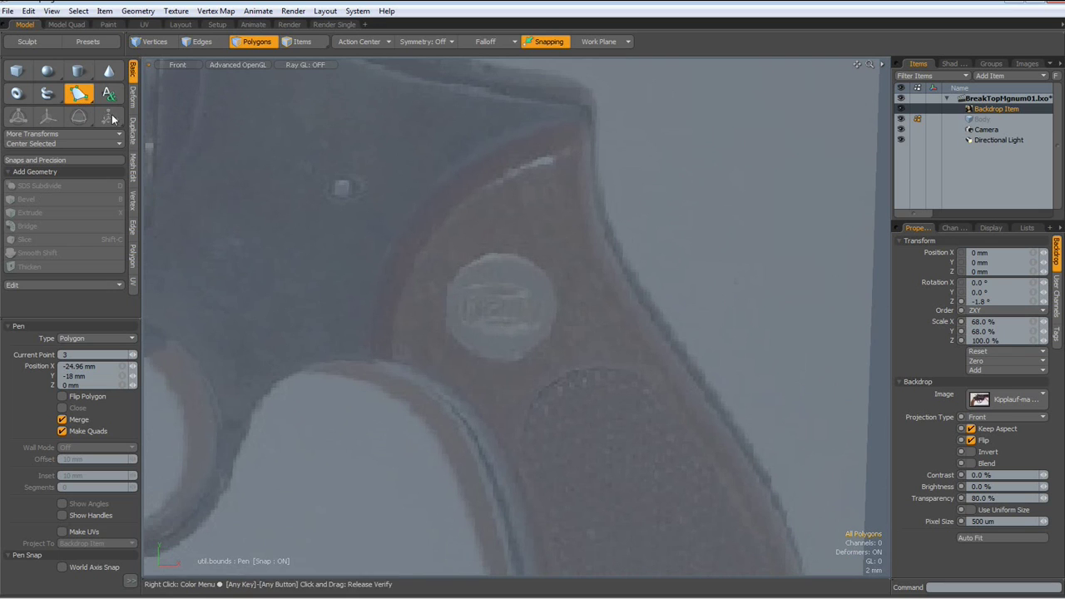
left_click(392, 358)
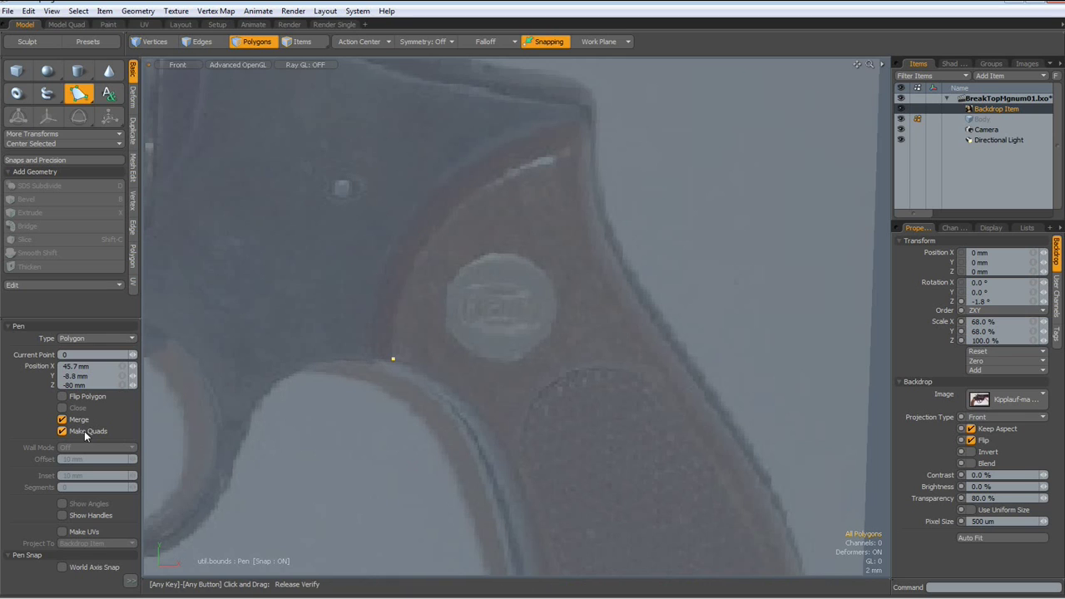
left_click(369, 356)
left_click(374, 322)
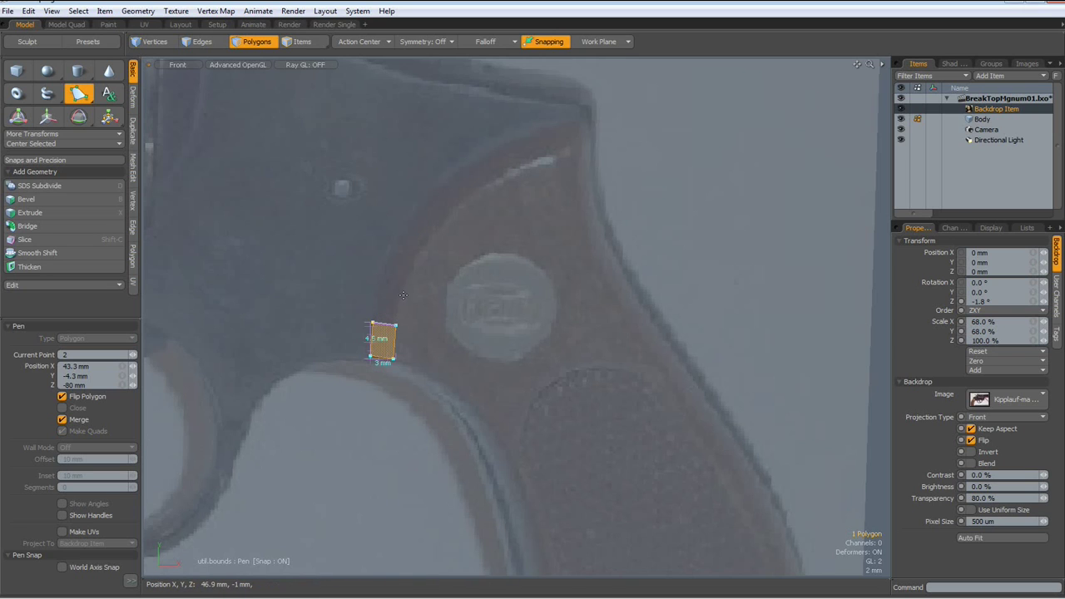
left_click(376, 291)
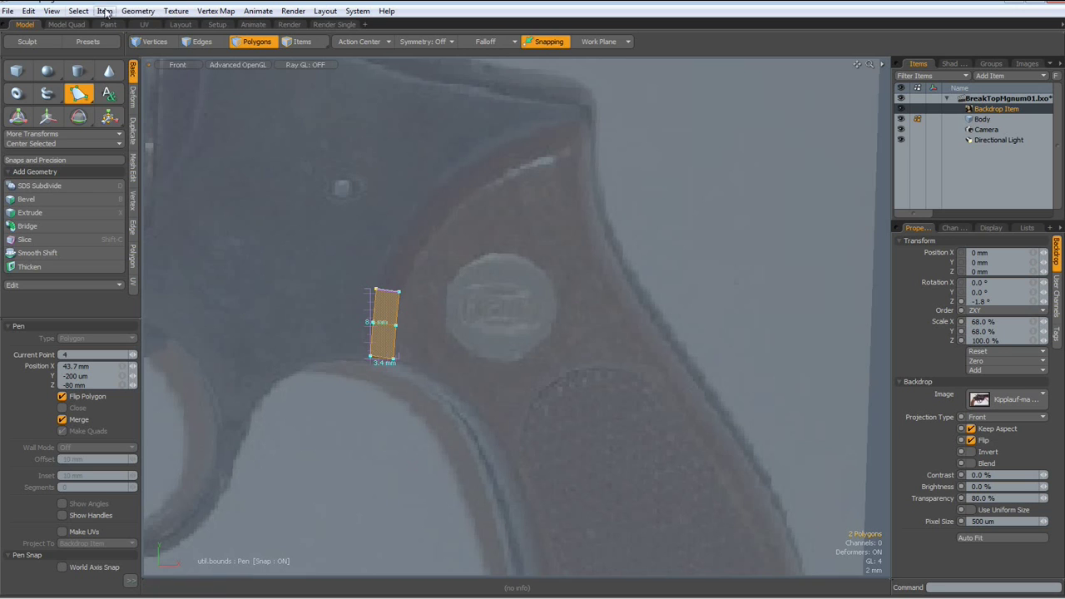
left_click(61, 12)
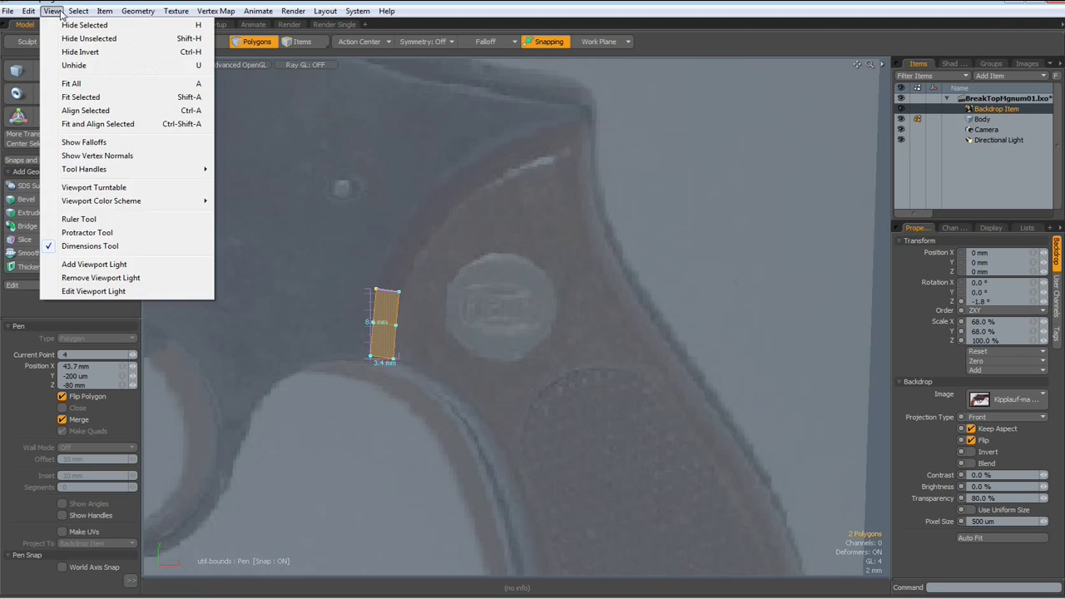
left_click(92, 247)
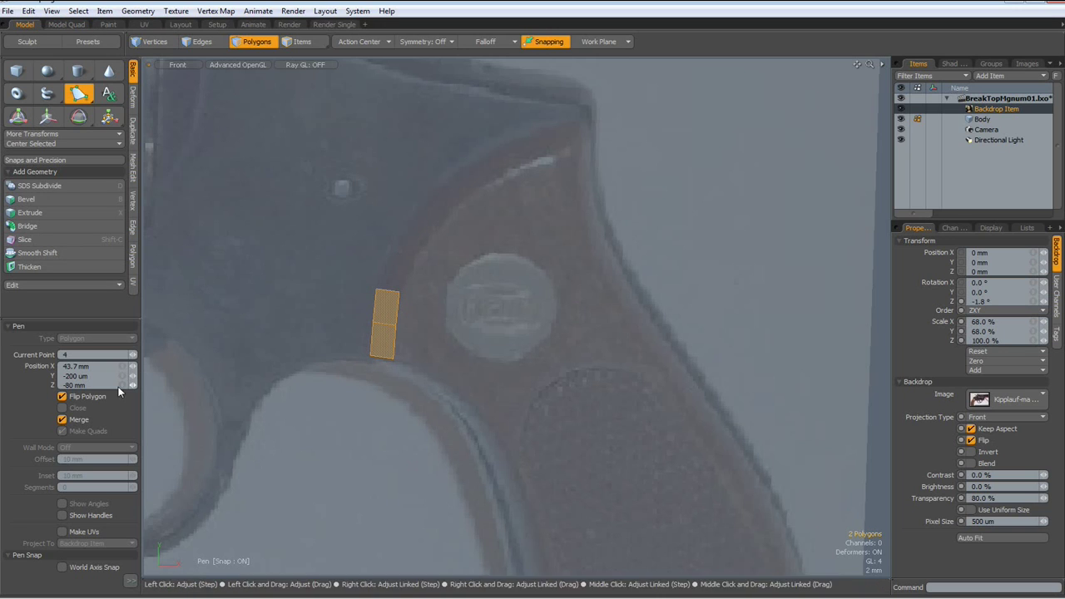
- Extend the pen strip with three more quads following the curved seam between frame and grip, adjusting the inner corners to the curve
left_click(81, 92)
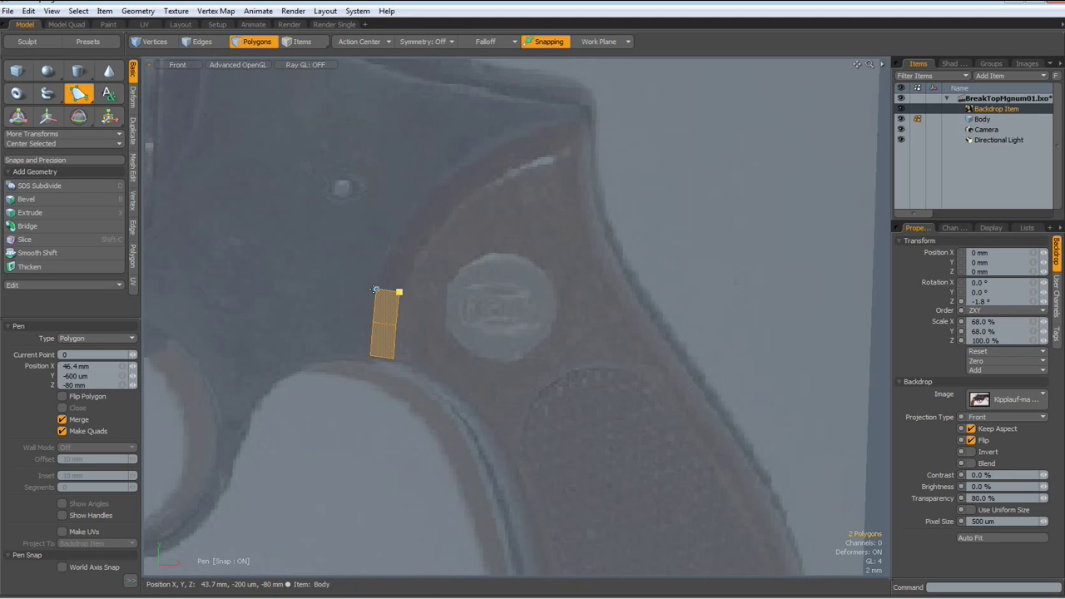
left_click(376, 289)
left_click(388, 258)
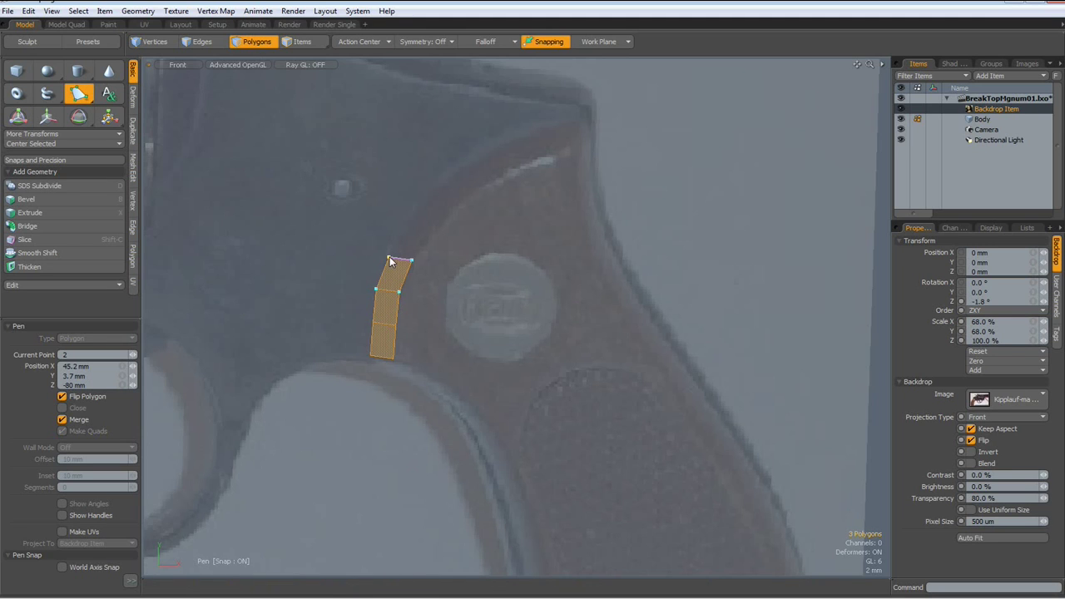
left_click(414, 260)
left_click(416, 214)
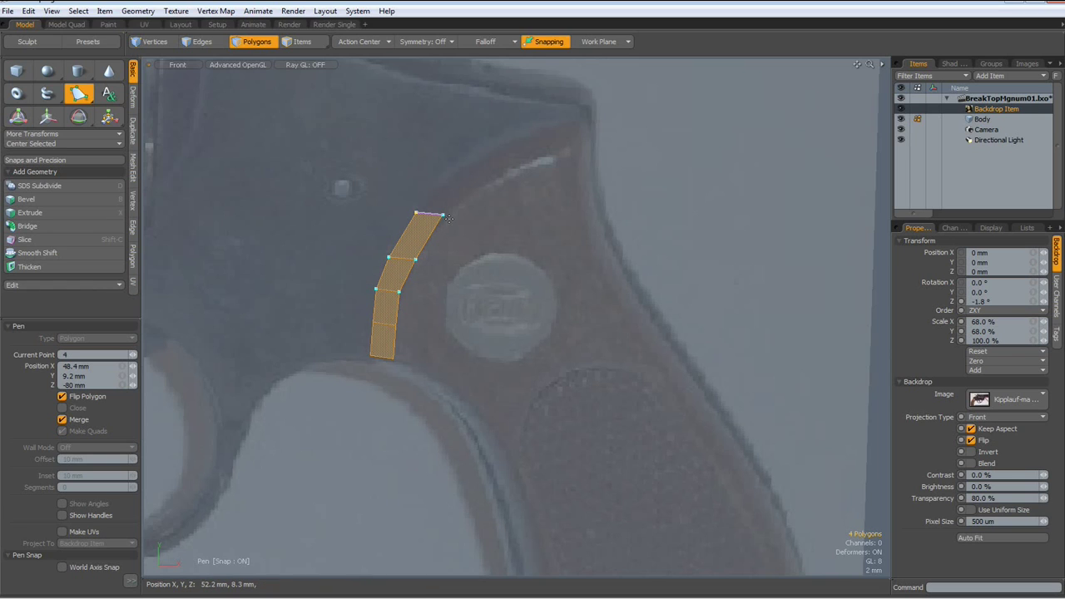
left_click(437, 225)
left_click_drag(438, 225, 437, 227)
left_click(455, 177)
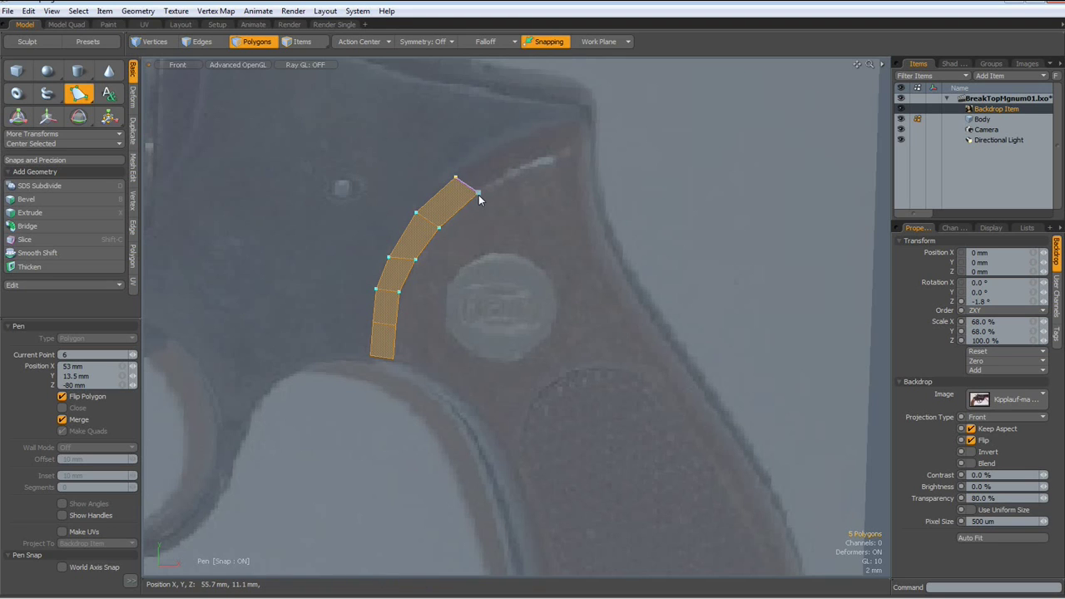
left_click(473, 194)
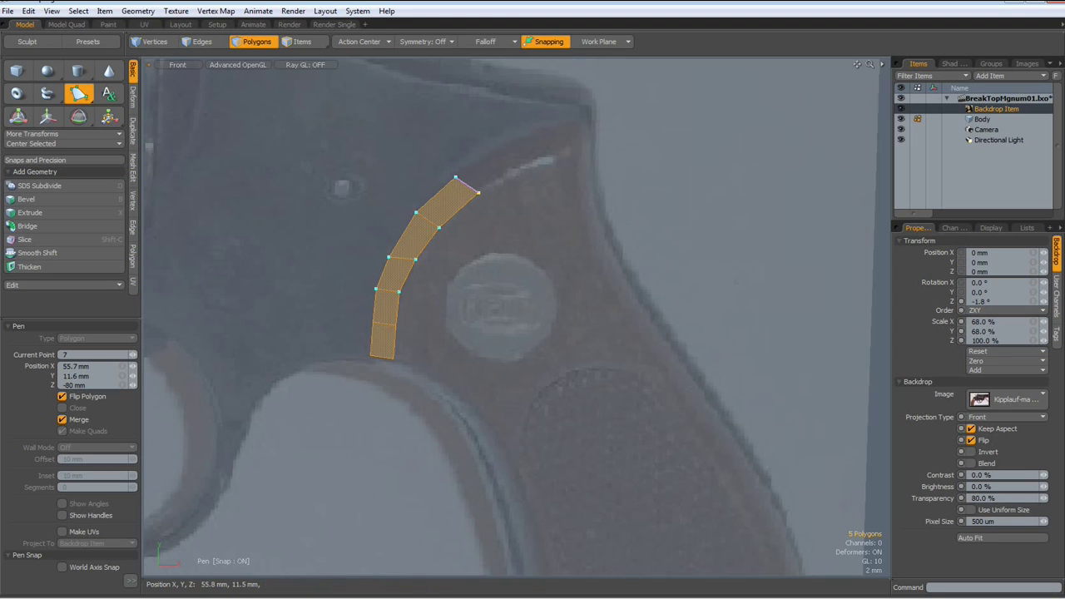
- Add the final two quads to the strip up to the grip's upper rear corner and end the Pen tool
left_click(503, 144)
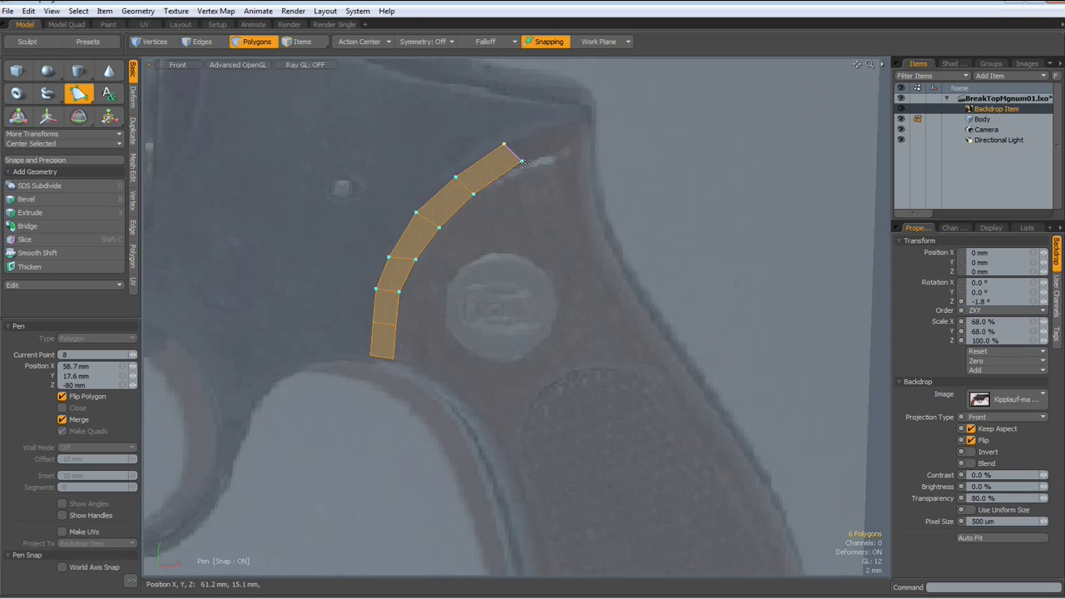
left_click(515, 169)
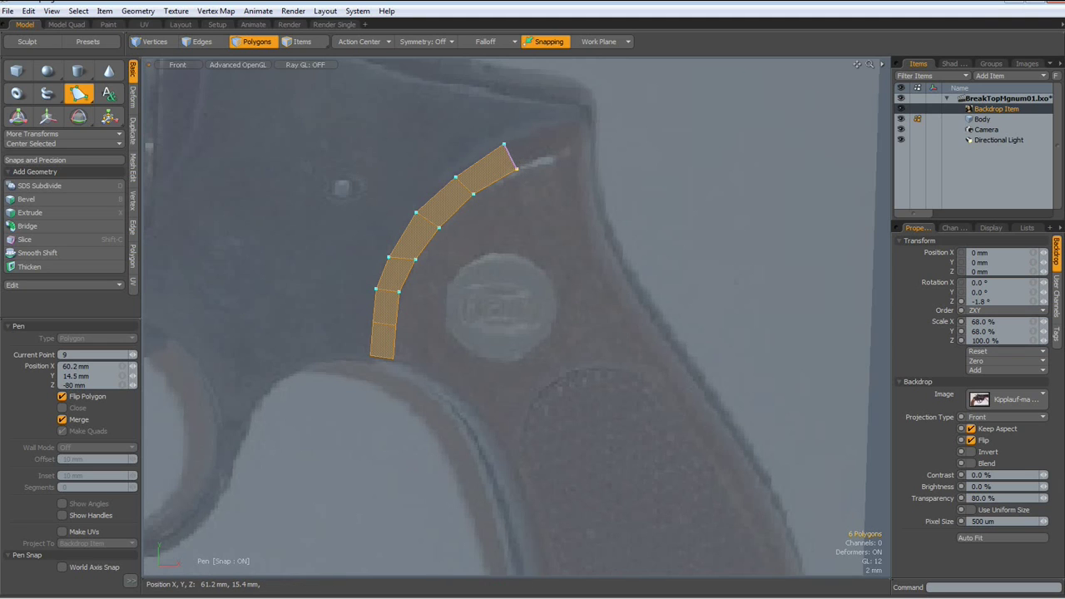
left_click(581, 118)
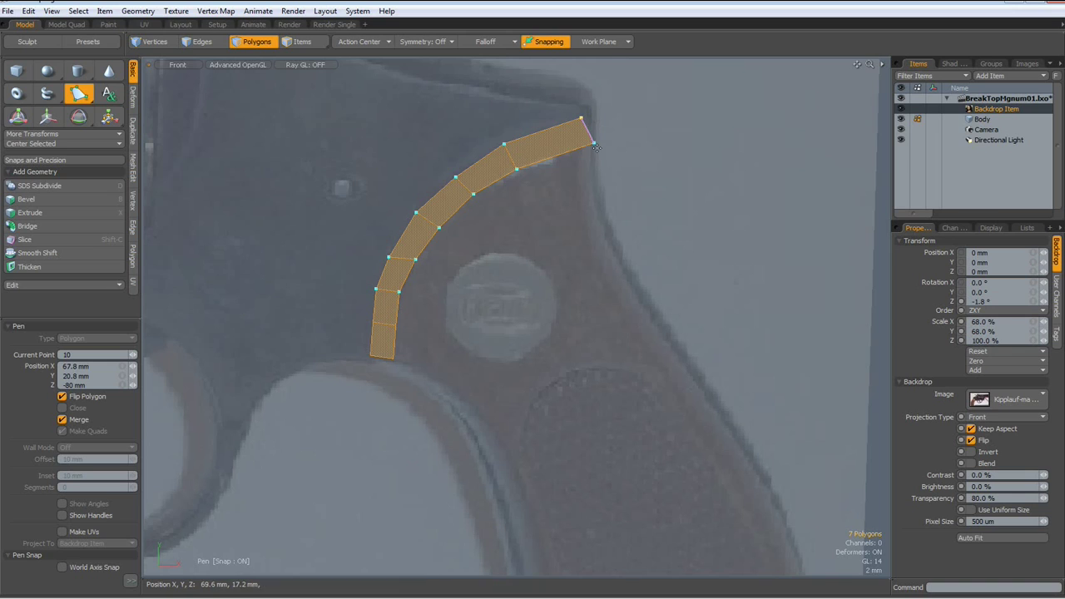
left_click(587, 144)
left_click_drag(582, 144, 580, 145)
key("space")
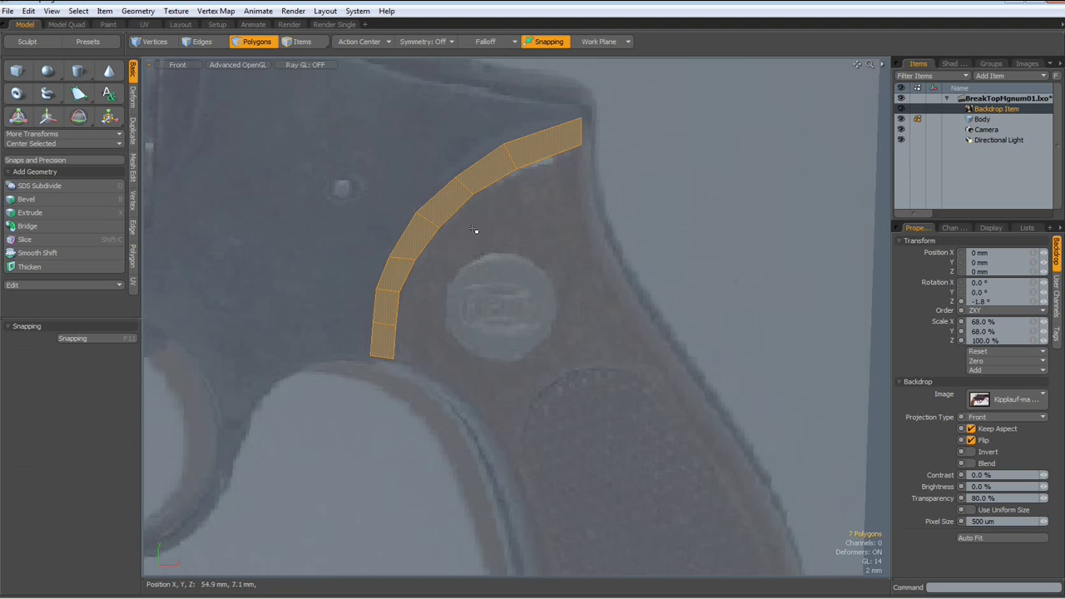
- Draw a flat cube about 31 by 5.6 mm across the base of the grip and switch to edge selection
left_click_drag(586, 407, 475, 29, "alt")
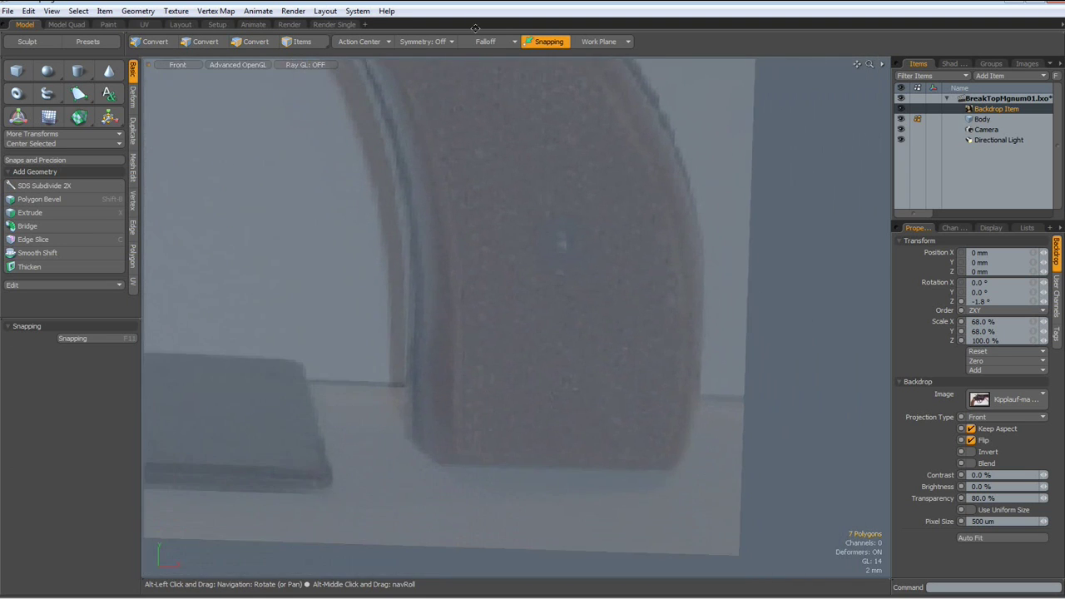
left_click(17, 71)
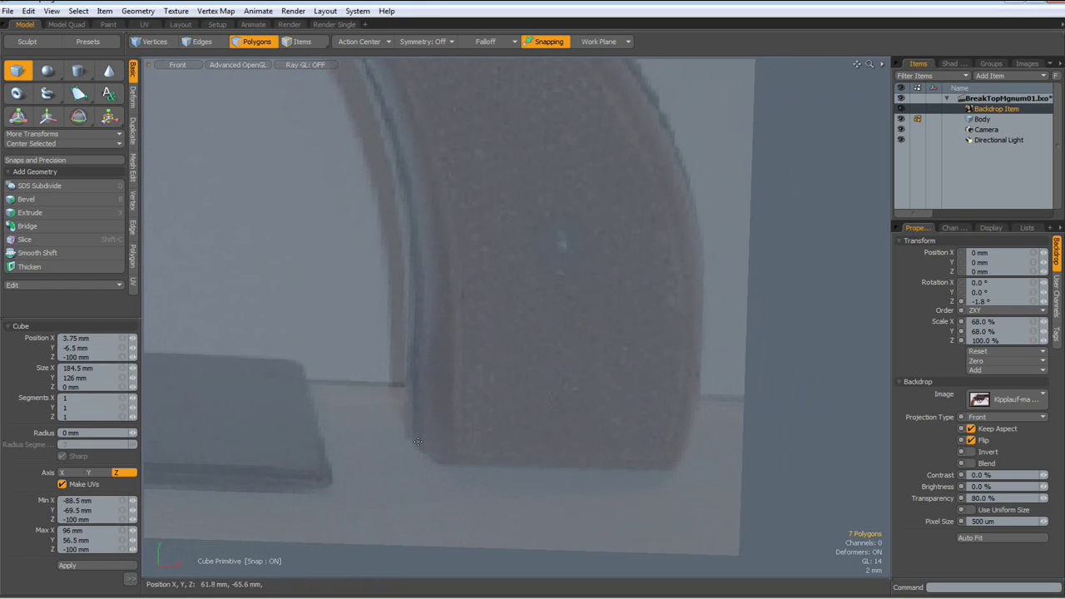
mouse_move(421, 431)
left_mouse_down()
mouse_move(470, 465)
mouse_move(692, 465)
mouse_move(683, 471)
left_mouse_up()
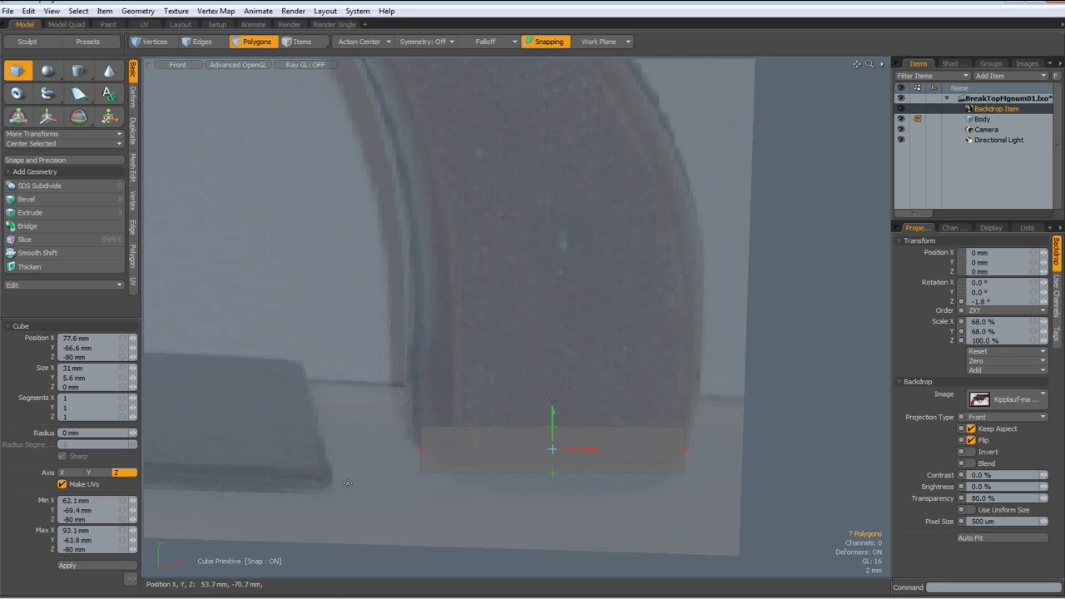
key("space")
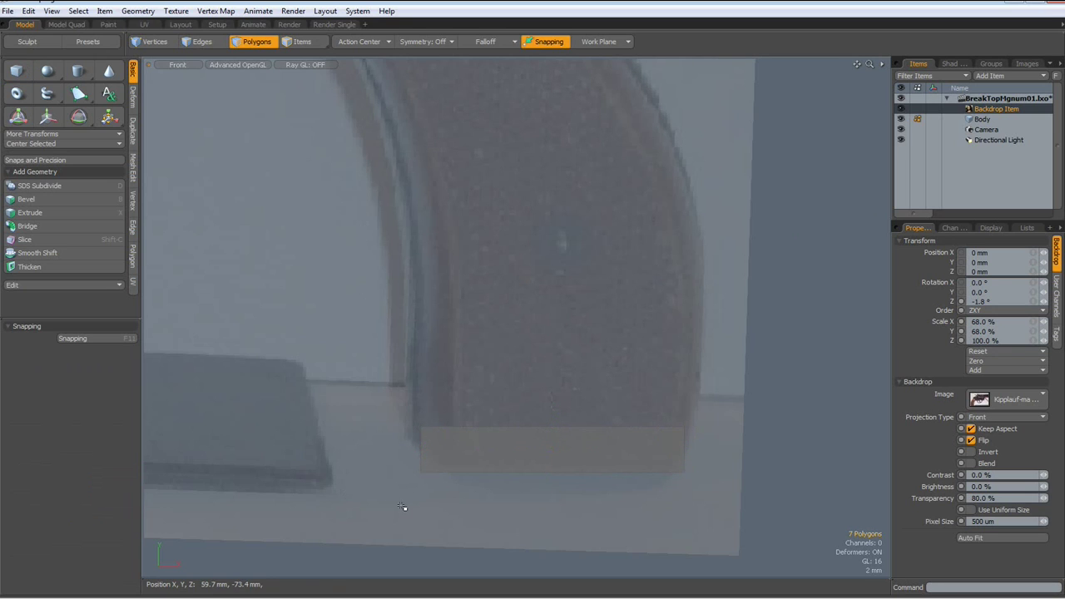
key("space")
key("space")
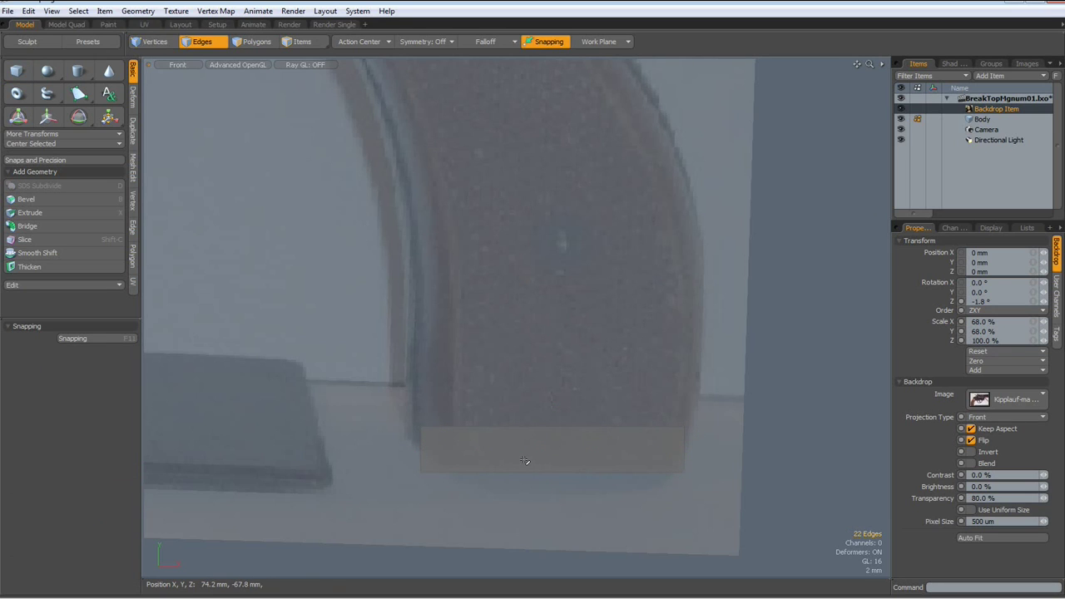
- Scale the bottom edge of the base quad to 86.5% in X so its sides taper along the grip's lower corners
left_click(526, 467)
key("r")
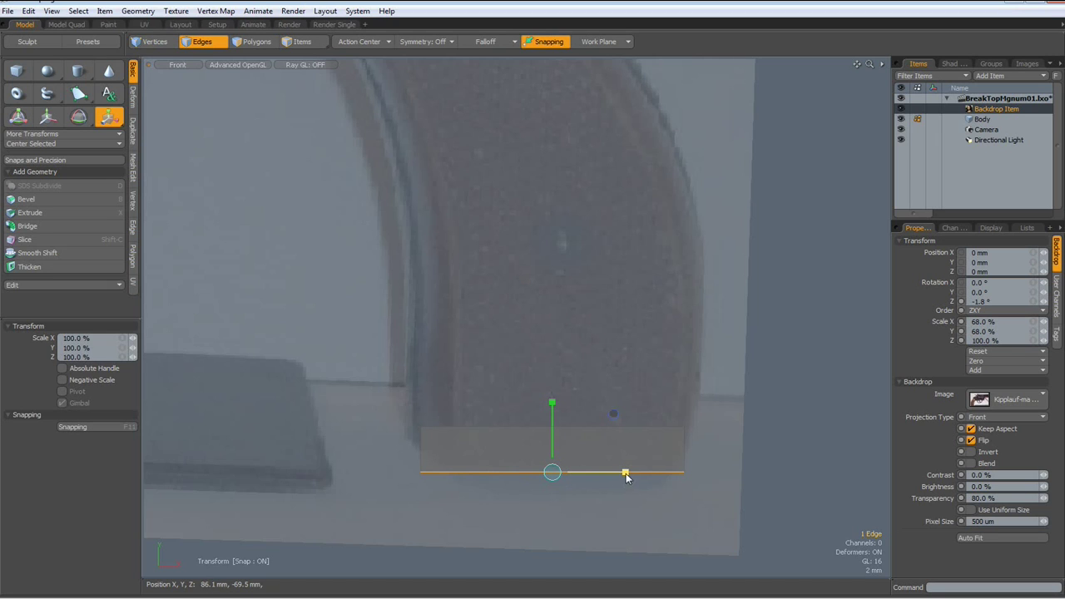
left_click_drag(625, 475, 612, 473)
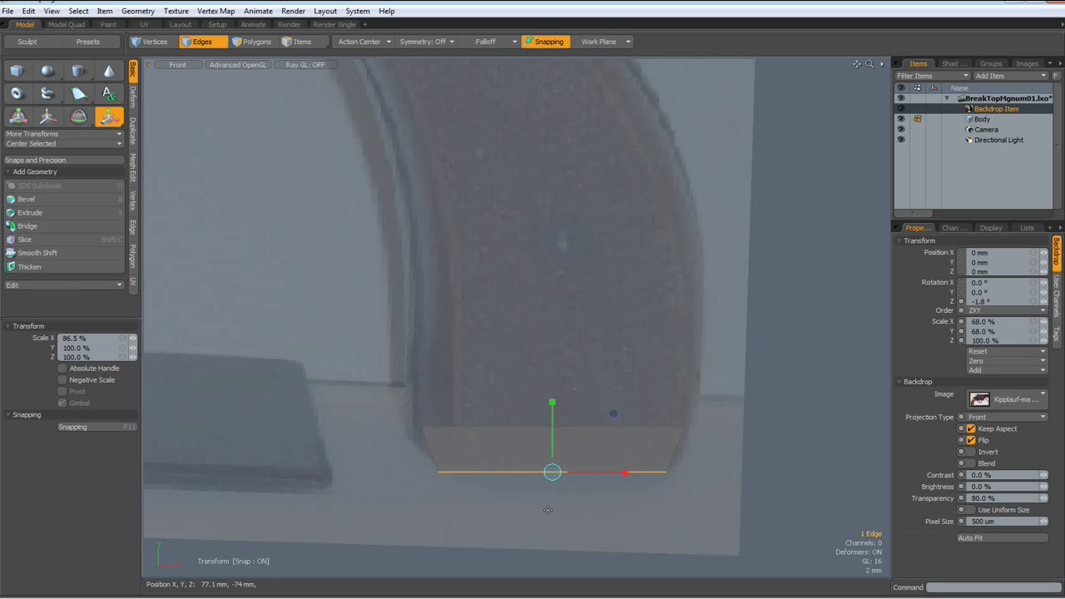
key("space")
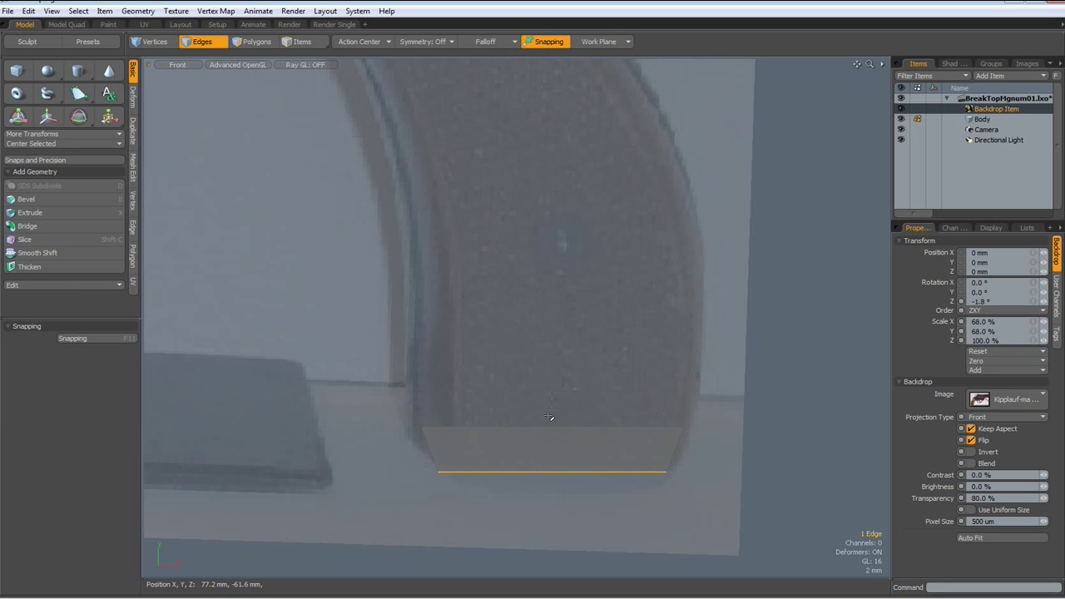
- Loop-slice the base quad vertically with a count of 6 in Uniform mode
left_click(546, 427)
key("alt+c")
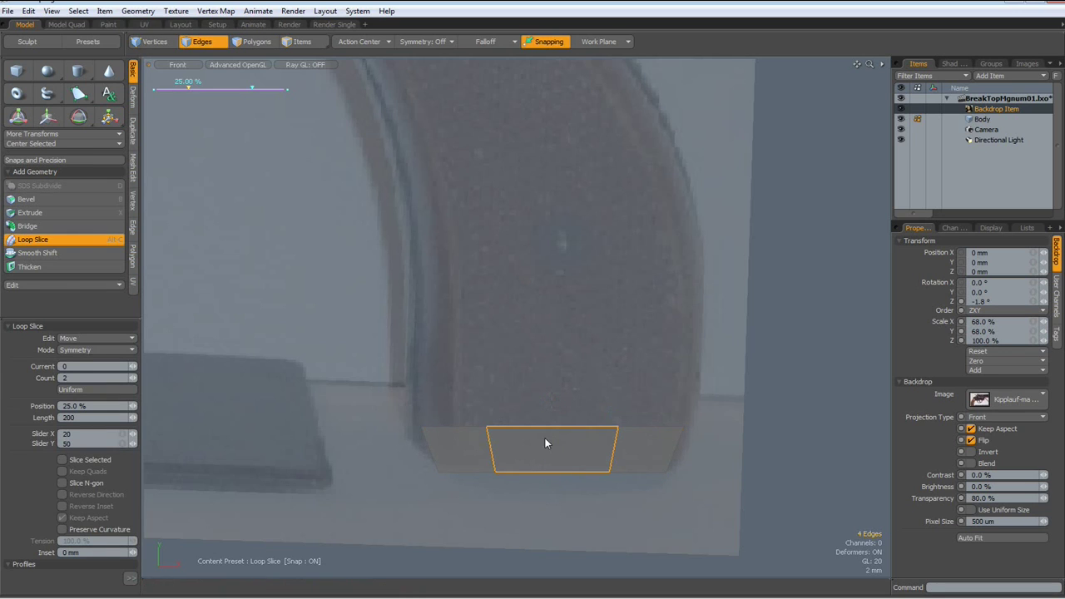
left_click(76, 378)
key("Return")
left_click(98, 350)
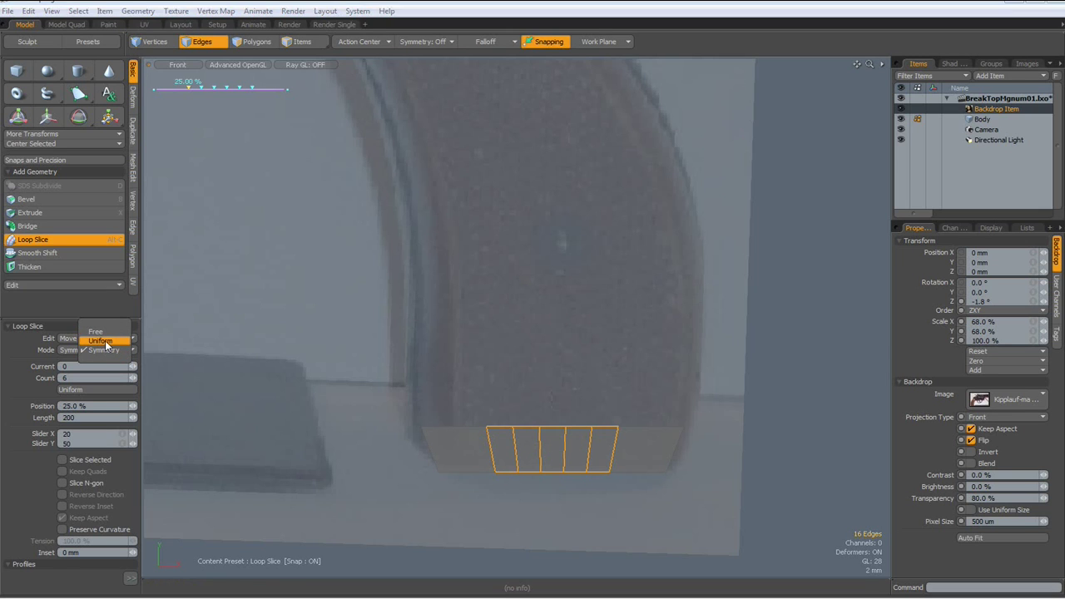
left_click(100, 340)
left_click_drag(523, 316, 563, 409, "alt")
scroll(564, 409, "down", 2)
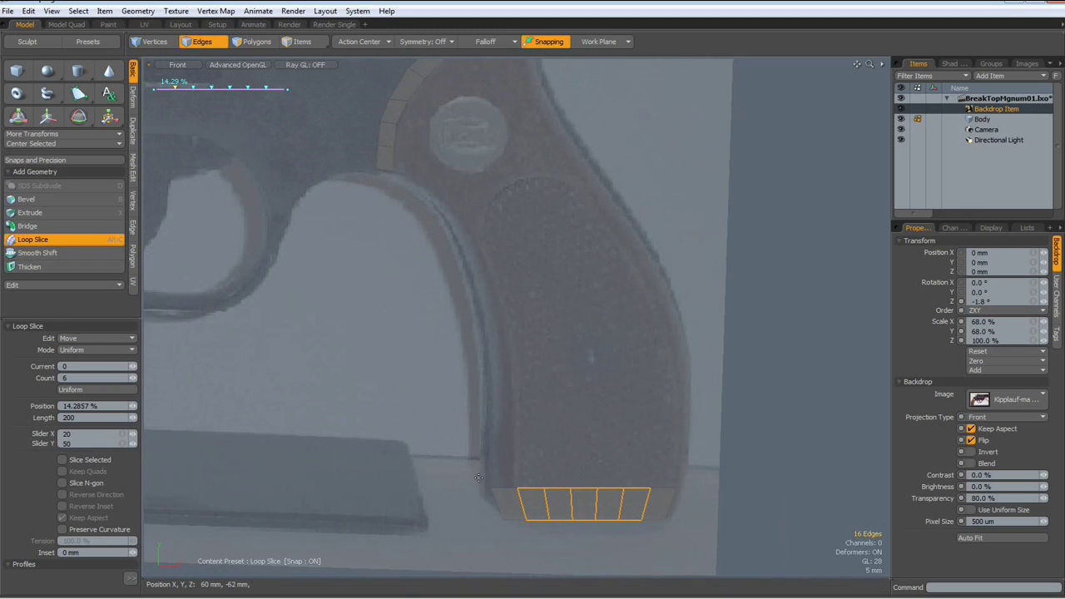
- Bridge the base strip's upper edges to the curved seam strip's inner edges to fill the grip with polygons
key("space")
right_click_drag(451, 461, 722, 505)
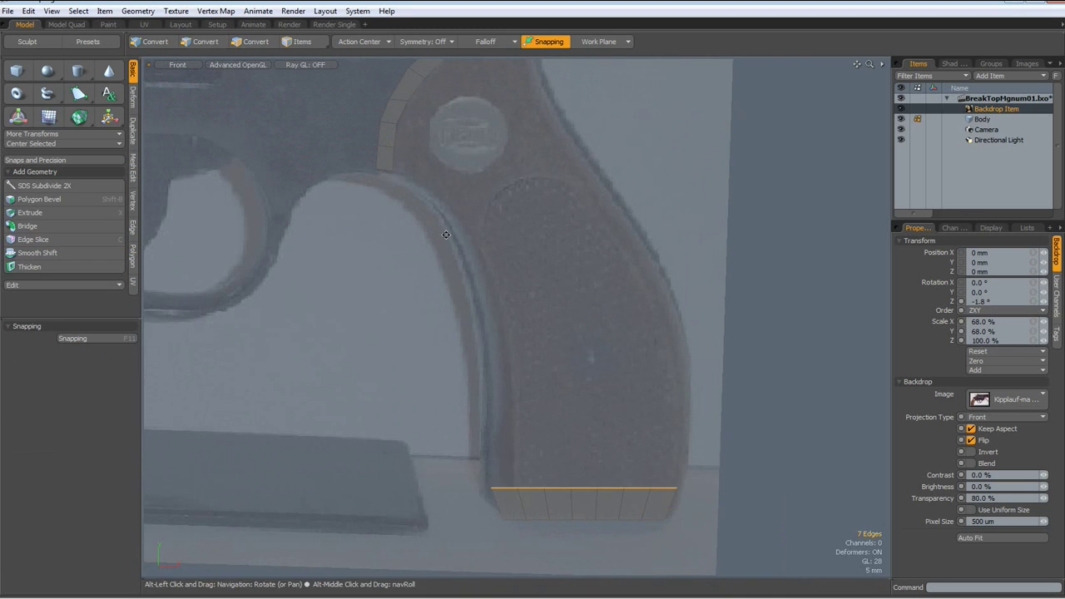
left_click_drag(416, 177, 523, 402, "alt")
left_click(500, 382, "shift")
left_click(502, 364, "shift")
key("l")
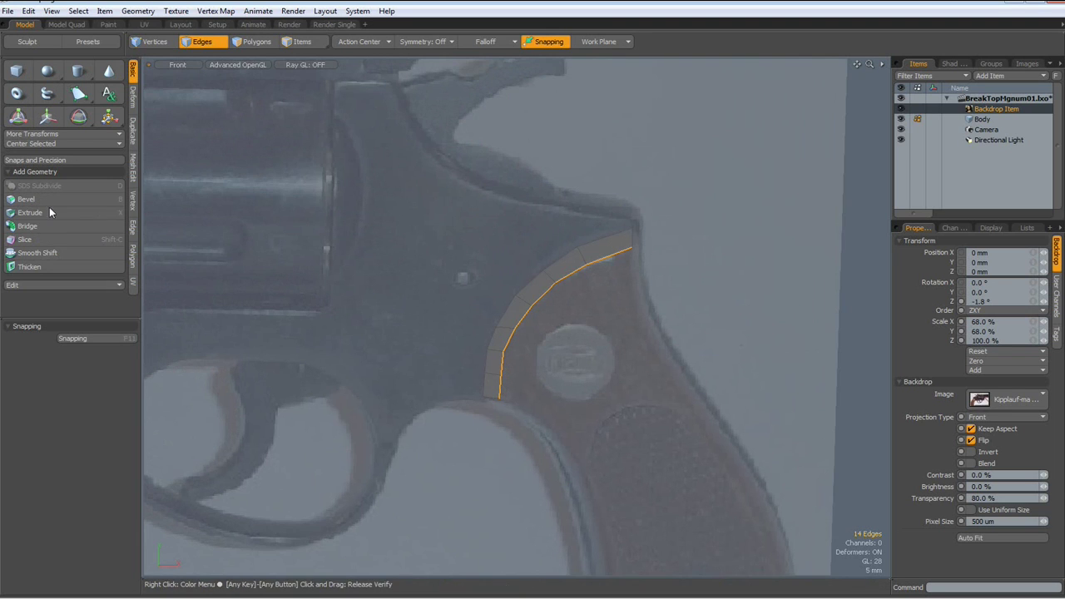
left_click(34, 226)
left_click(420, 195)
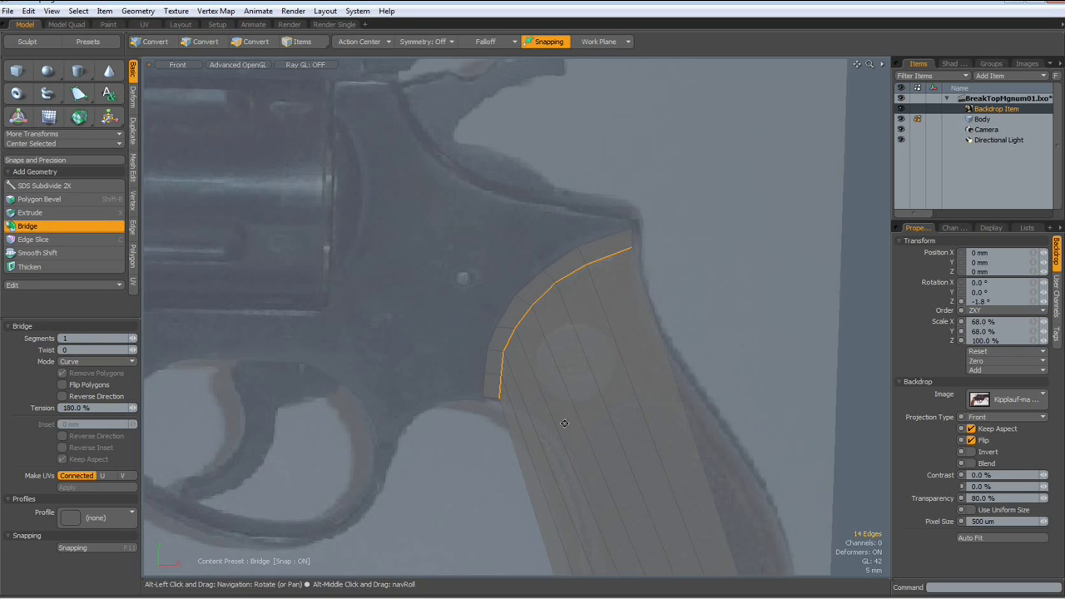
left_click_drag(563, 428, 490, 196, "alt")
key("space")
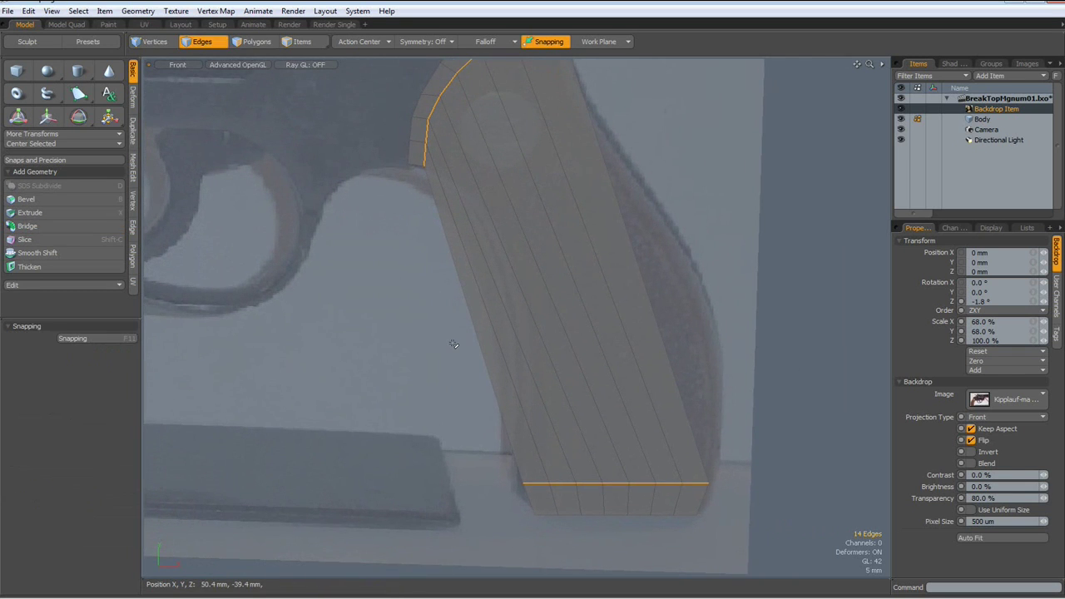
- Loop-slice the bridged grip polygons crosswise with 6 uniform cuts and clear the selection
left_click(478, 330)
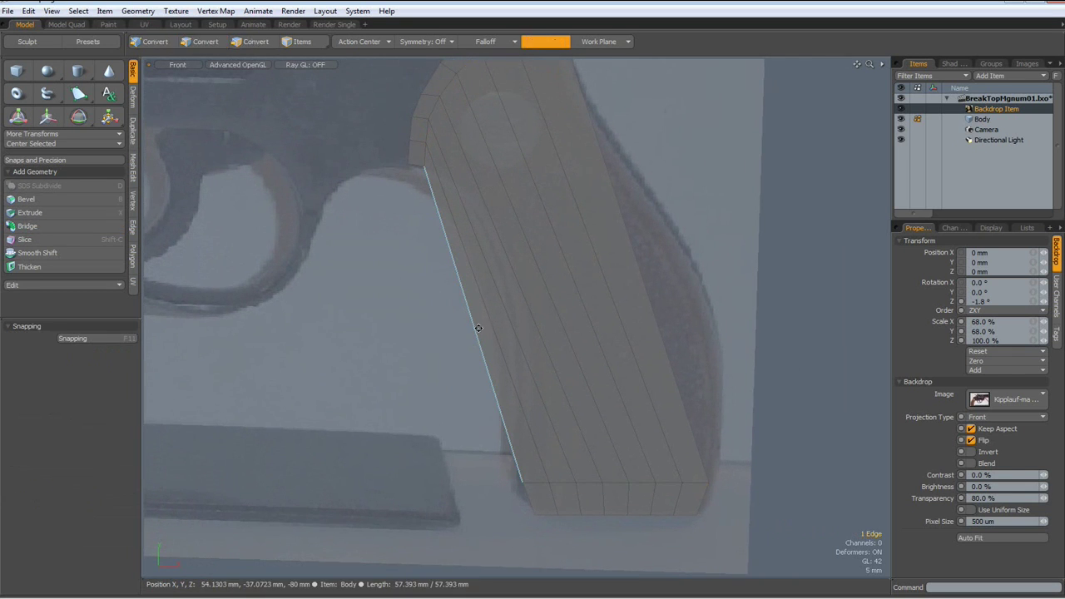
key("alt+c")
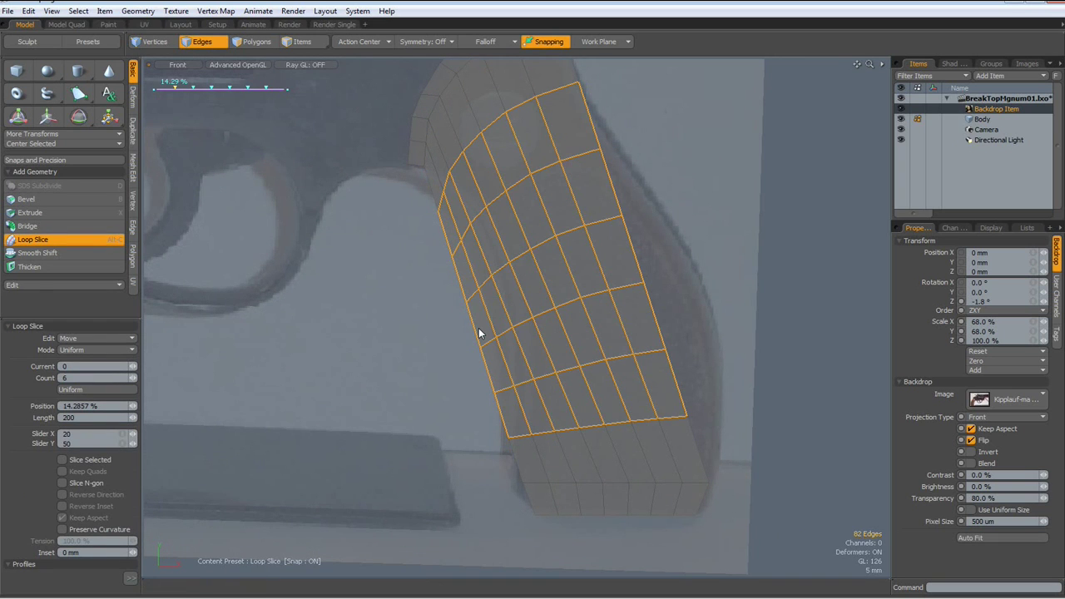
key("space")
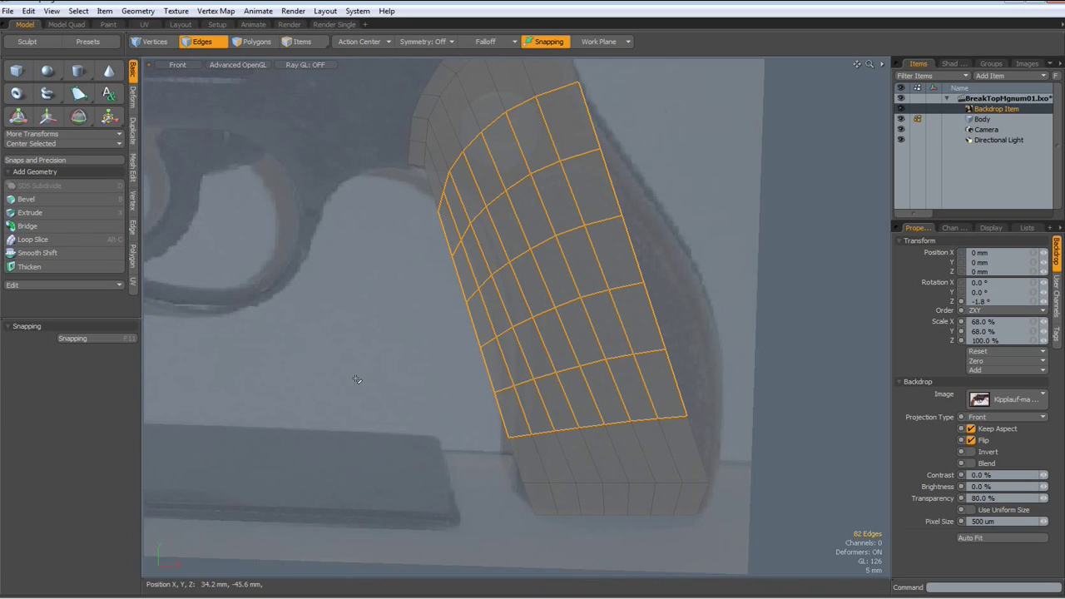
left_click(356, 380)
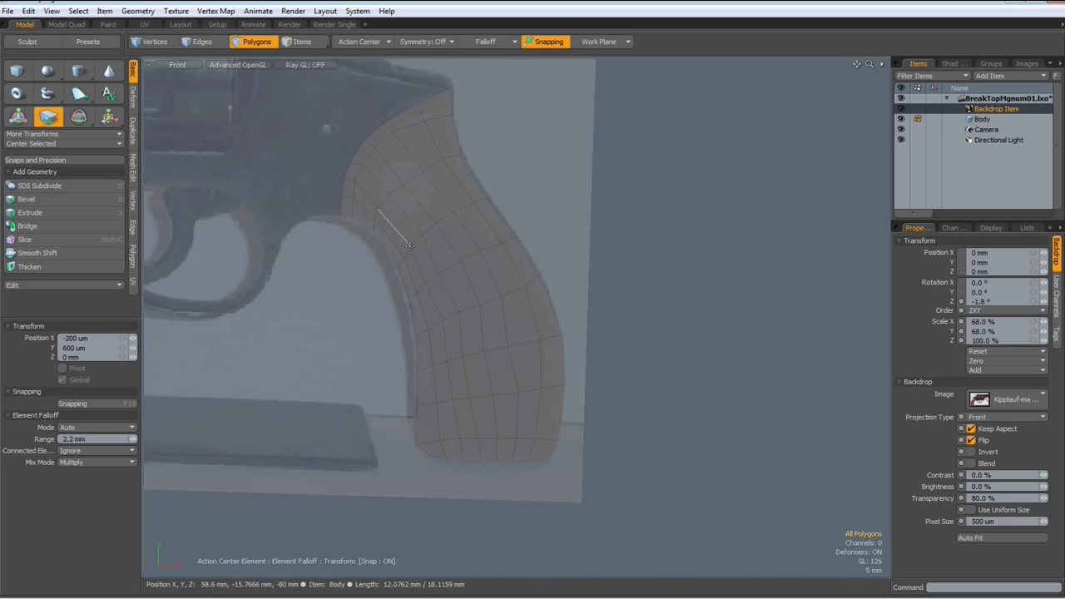
- Nudge the grip mesh's interior vertices with Element Move at a 2.2 mm falloff range to even out the grid
left_click_drag(455, 284, 458, 243)
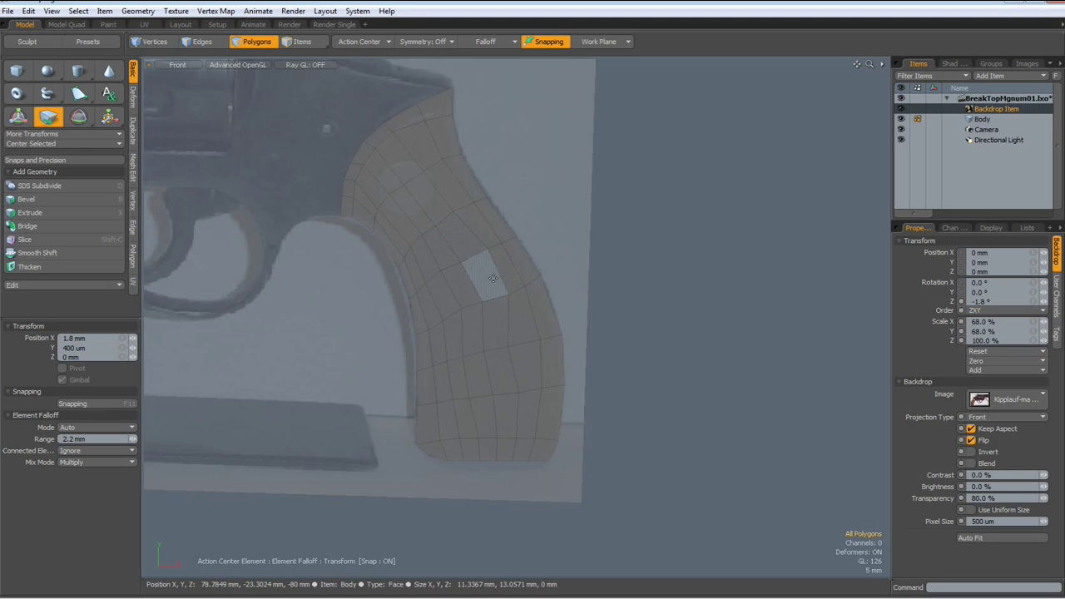
left_click_drag(483, 300, 489, 329)
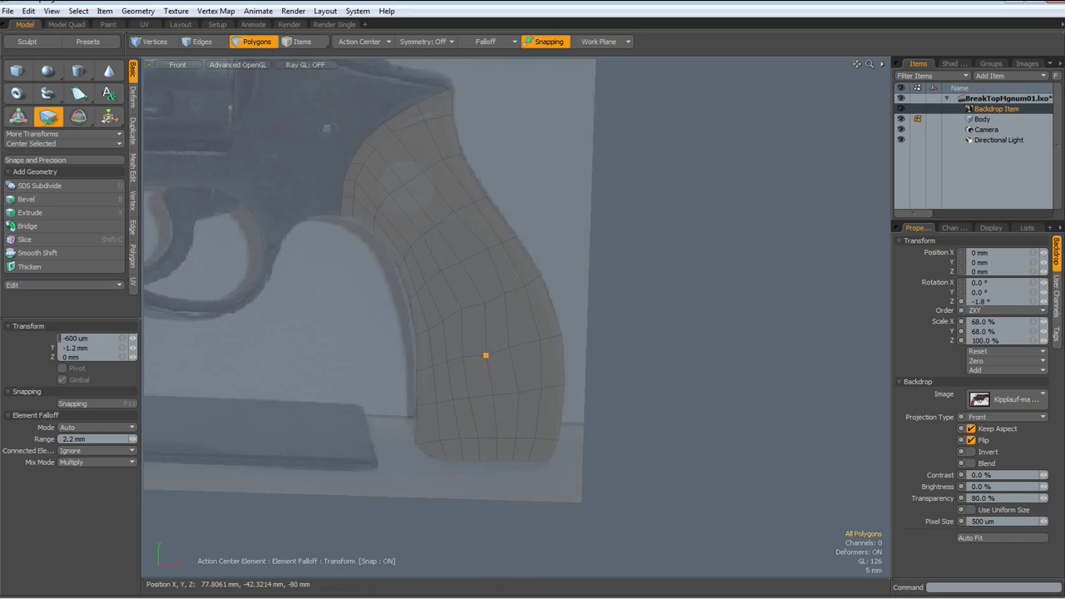
left_click_drag(485, 352, 517, 344)
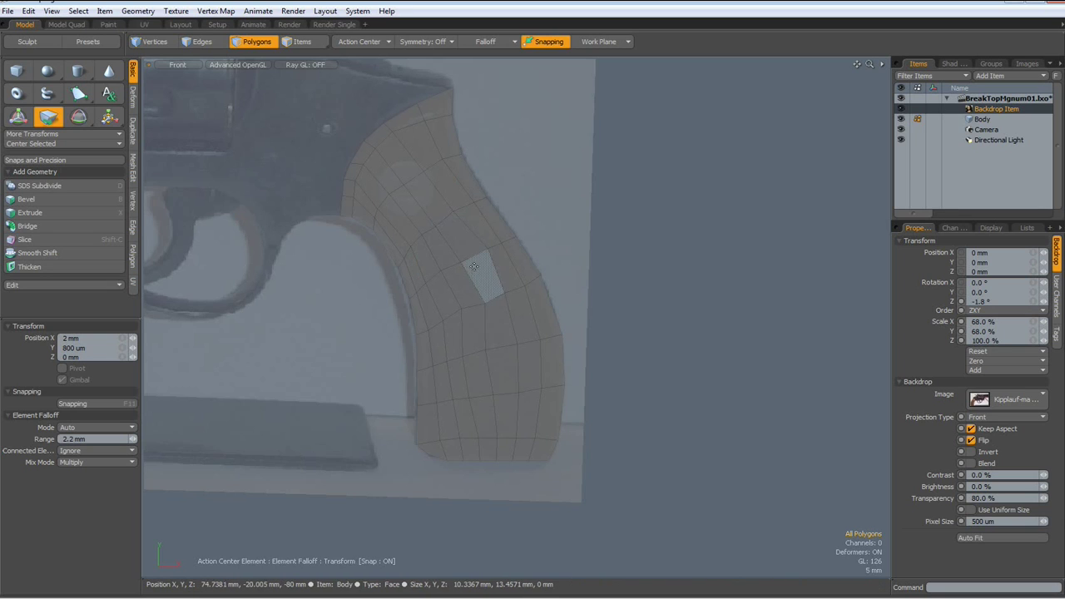
key("q")
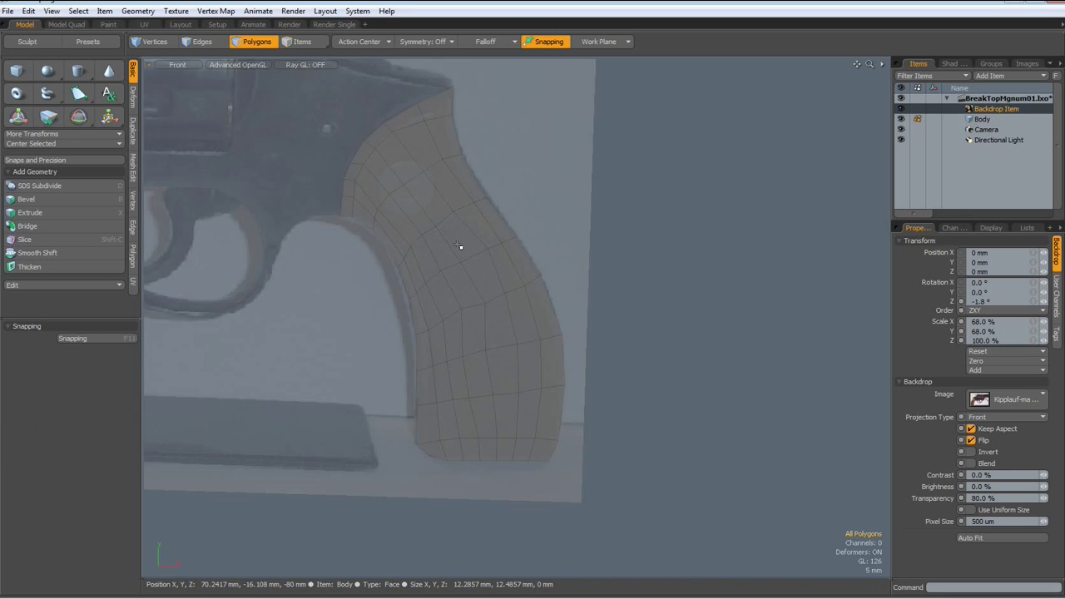
- Select all the grip polygons, bevel them as a group with a 680 um inset, and copy the inset polygons
double_click(458, 245)
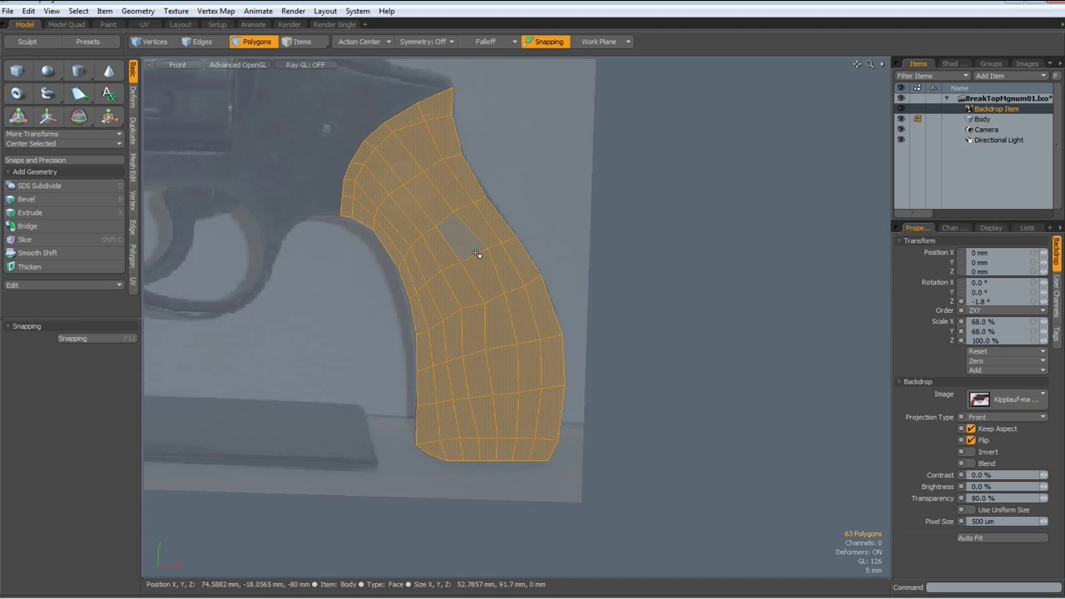
key("b")
left_click_drag(476, 254, 526, 277)
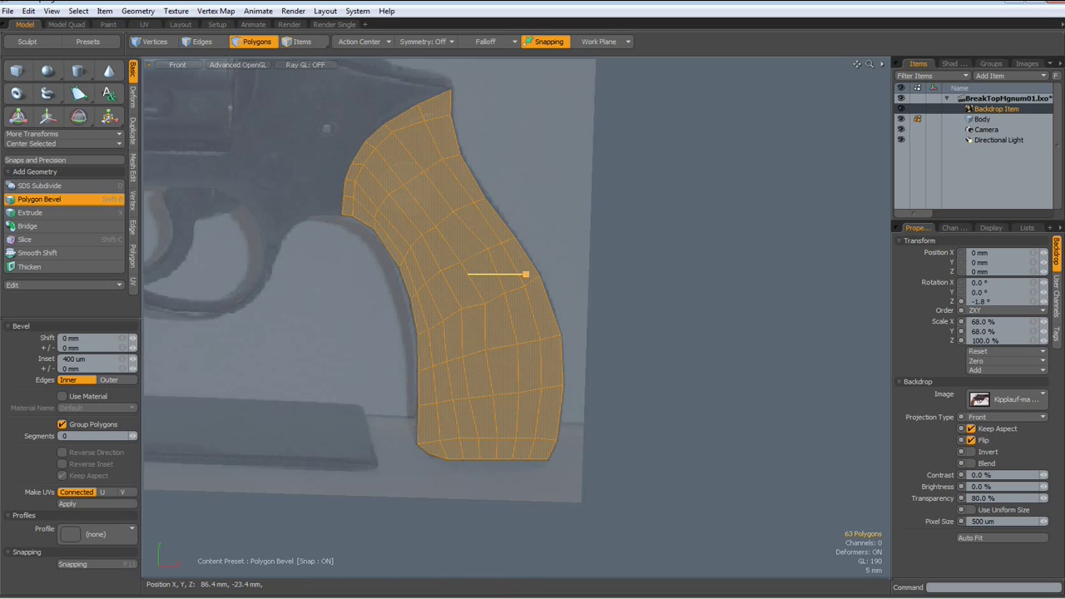
left_click_drag(526, 273, 527, 274)
key("ctrl")
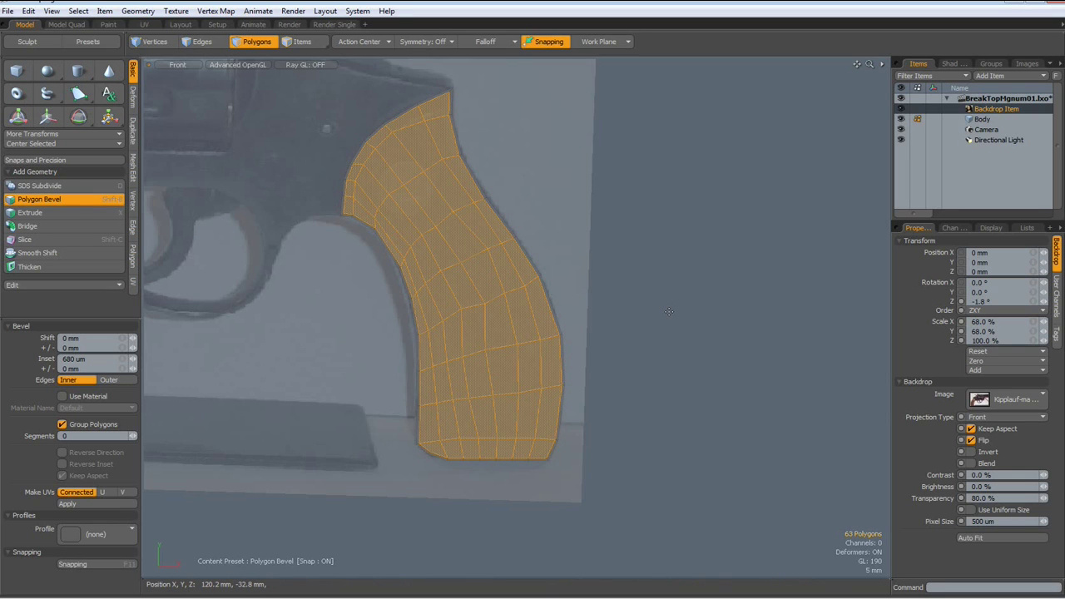
- Create a new mesh item and rename it Grips
key("n")
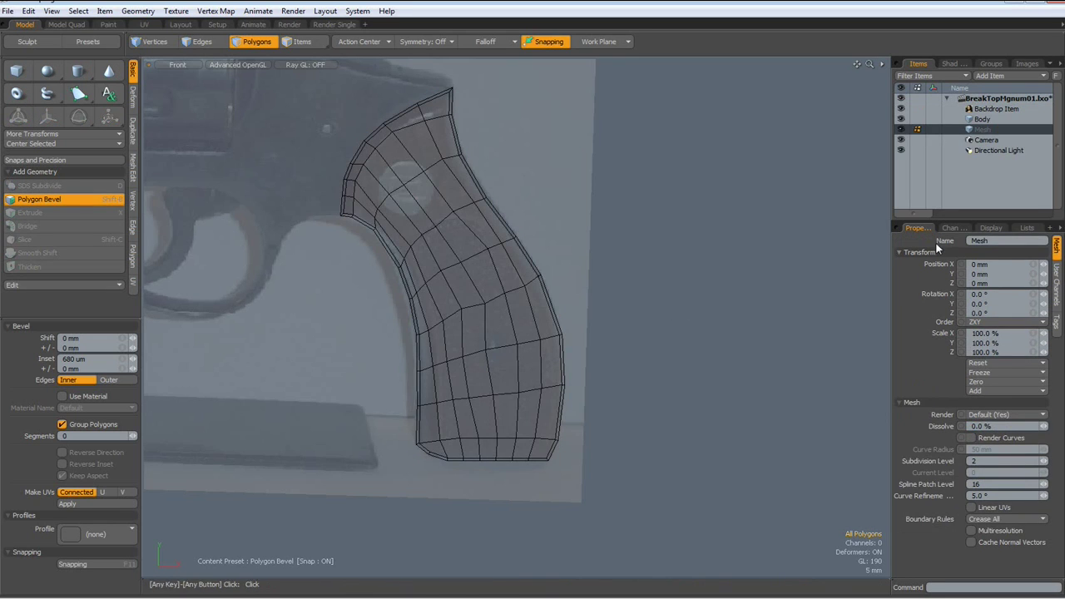
right_click(971, 129)
left_click(969, 128)
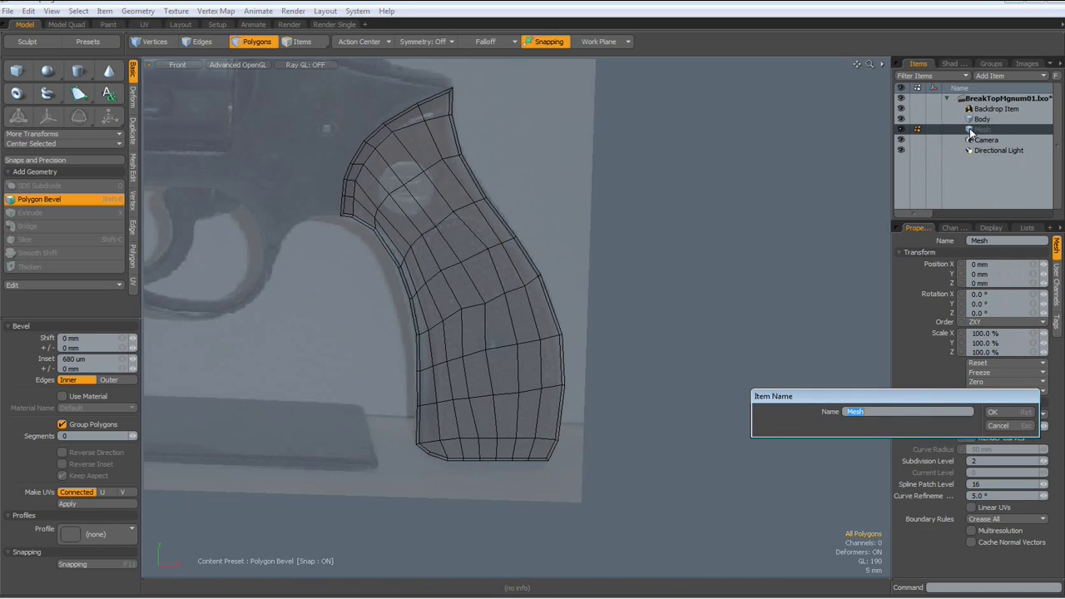
type("Grips")
left_click(1009, 413)
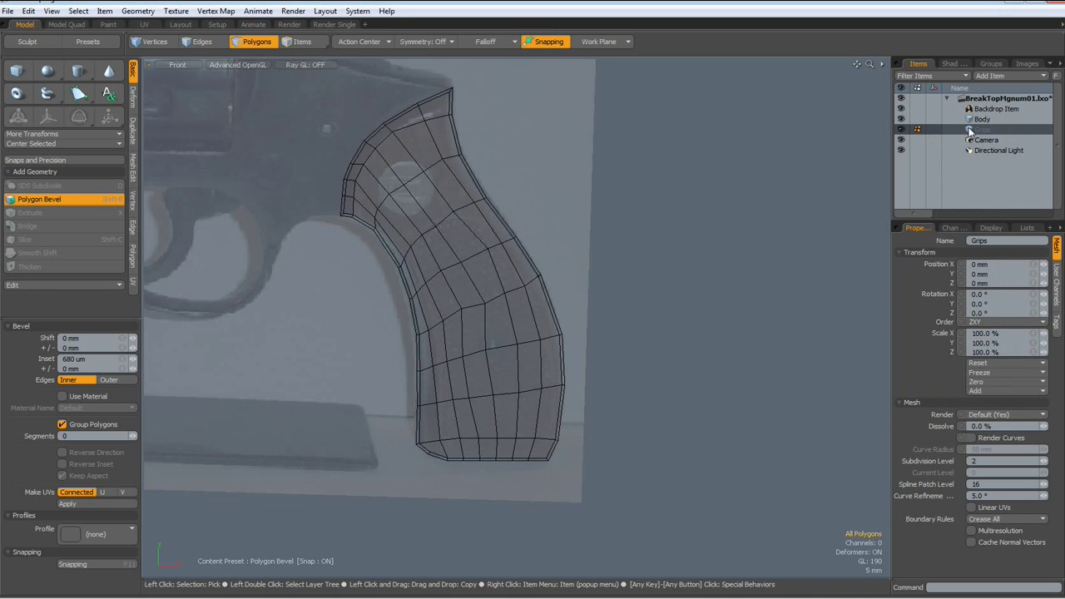
- Paste the copied polygons into the Grips item, hide it, and return to the Body item with the bevel tool dropped
key("ctrl")
left_click(971, 130, "ctrl")
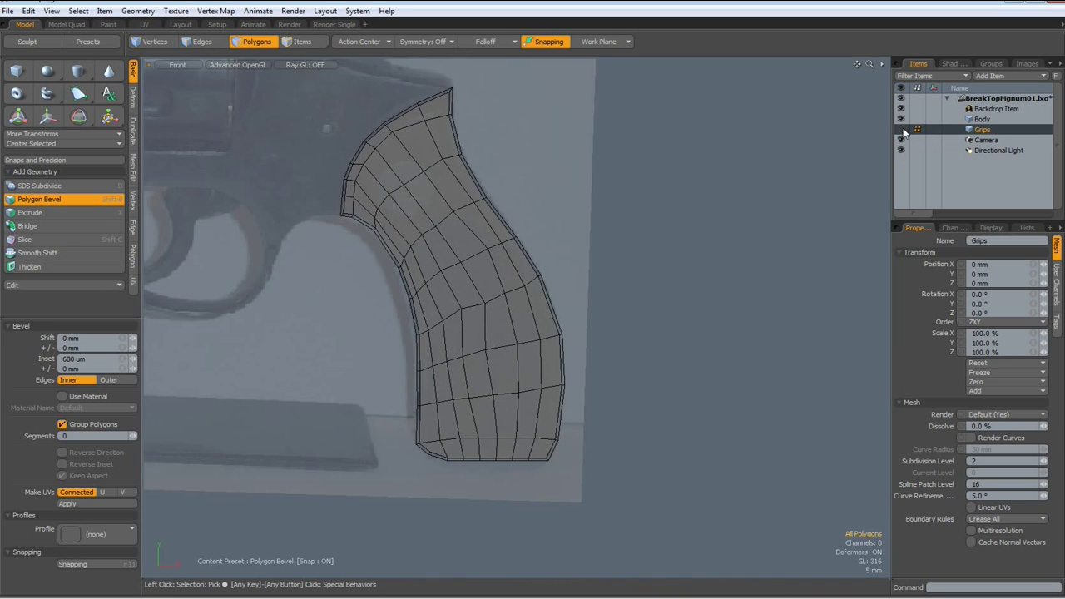
left_click(975, 122)
scroll(309, 189, "up", 5)
scroll(309, 189, "up", 2)
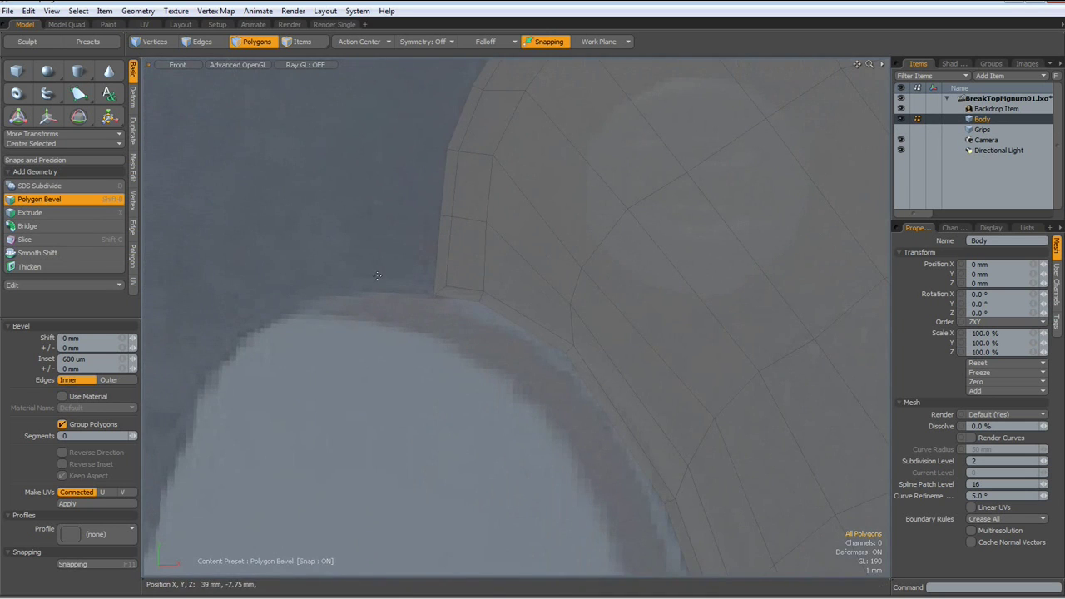
key("q")
left_click(457, 295)
left_click(490, 307, "shift")
key("Up")
key("Up")
key("Up")
key("Up")
key("Up")
key("Up")
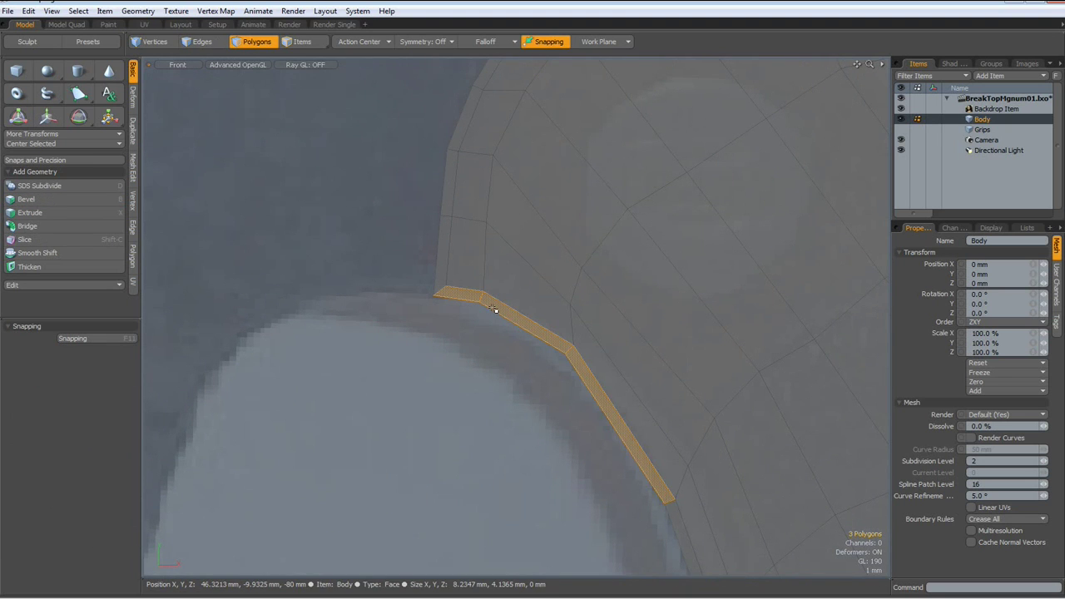
scroll(493, 309, "down", 5)
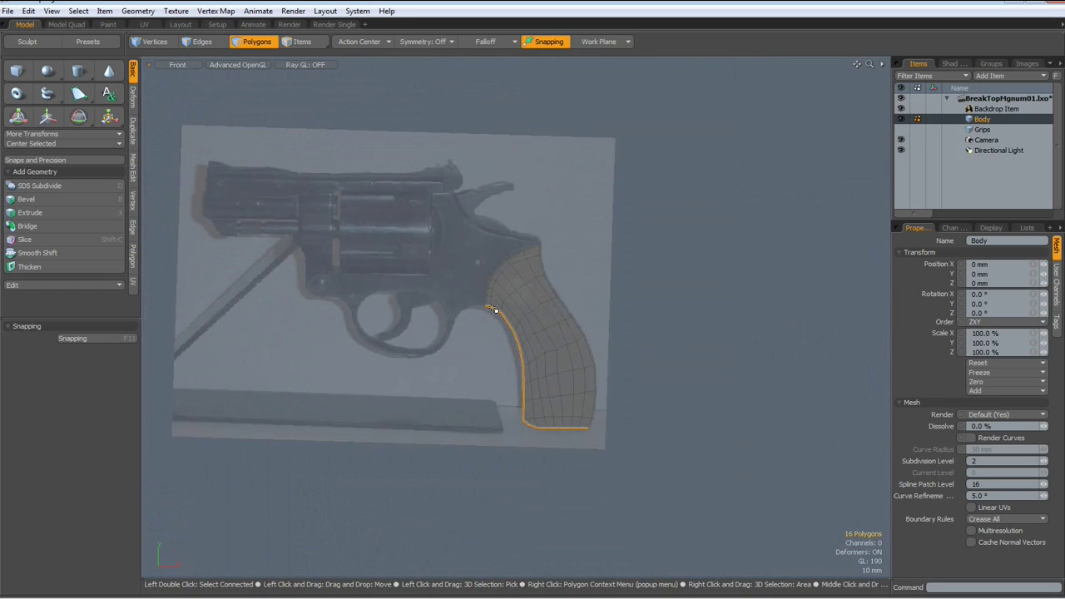
scroll(492, 308, "up", 2)
key("Up")
key("Up")
key("Up")
key("Up")
key("Up")
key("Up")
key("Up")
key("Up")
key("Up")
key("Up")
key("Up")
key("Up")
key("Up")
key("Up")
key("Up")
key("Up")
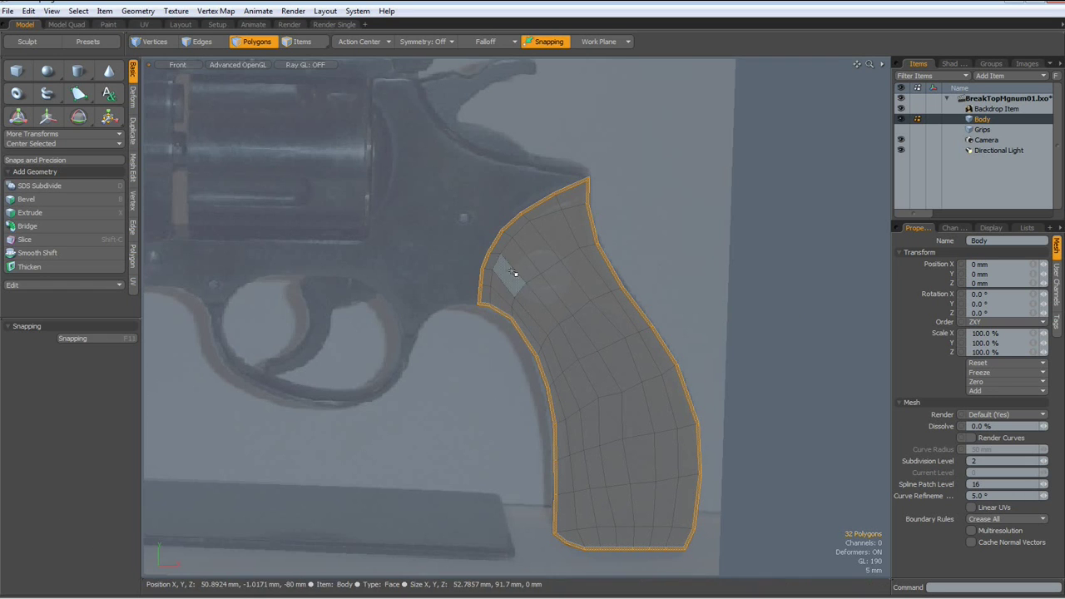
scroll(496, 325, "up", 5)
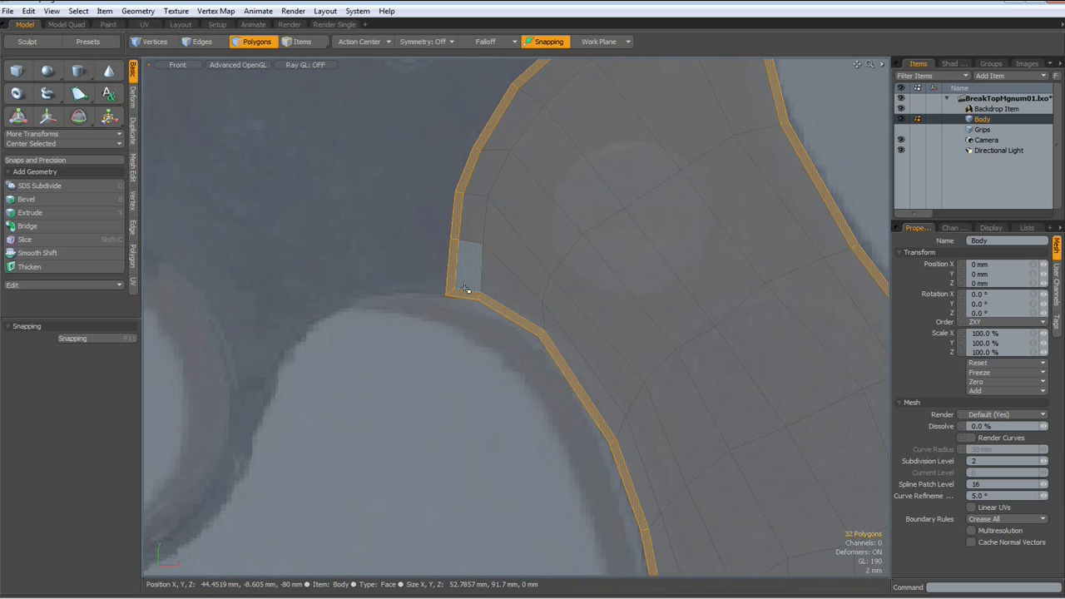
key("1")
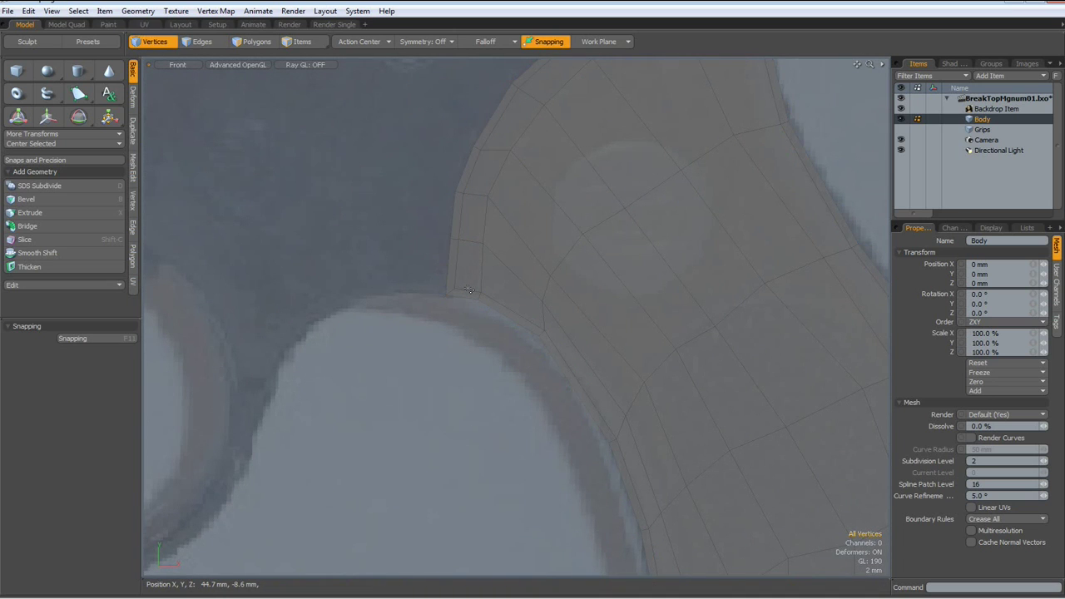
- Delete the edge loop along the inside of the Body grip's narrow border and turn on subdivision surfaces for the mesh
key("2")
left_click(467, 290)
left_click(505, 302, "shift")
scroll(503, 303, "down", 6)
key("l")
key("Up")
key("Up")
key("Up")
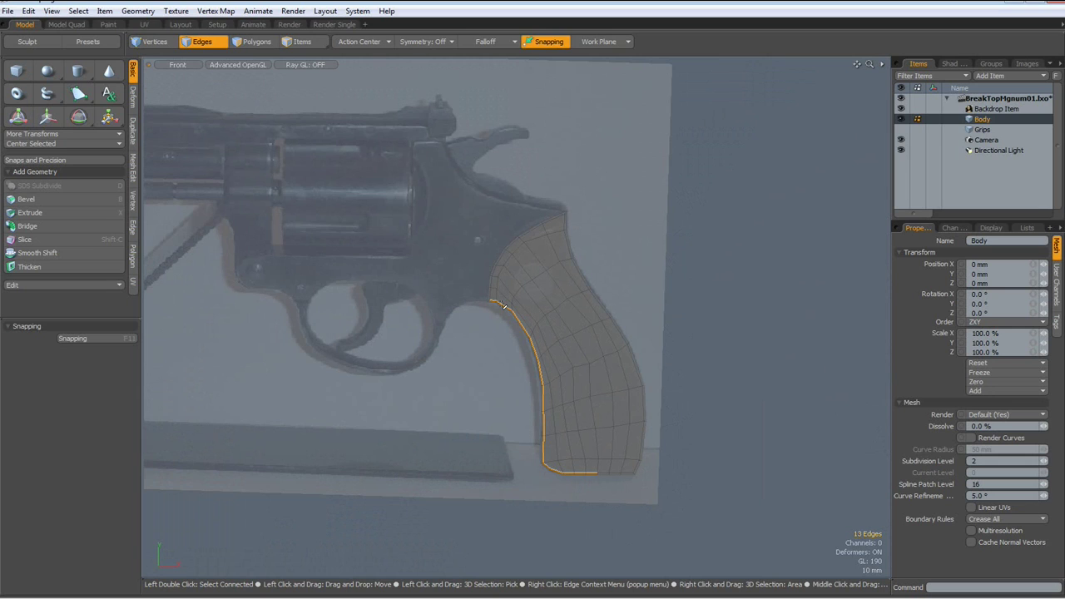
key("Up")
key("Up")
key("Up")
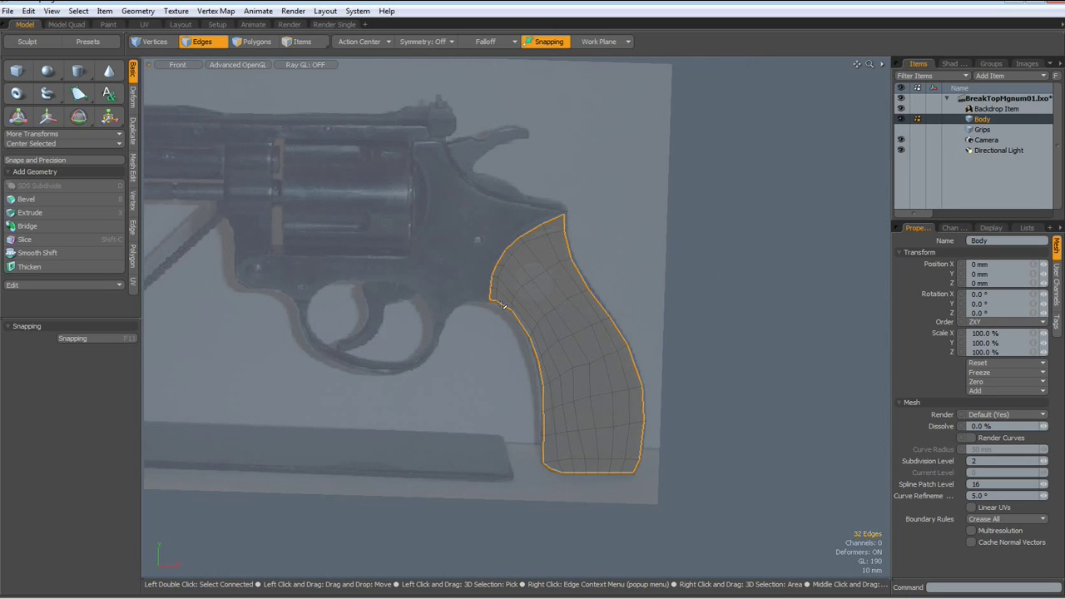
key("Delete")
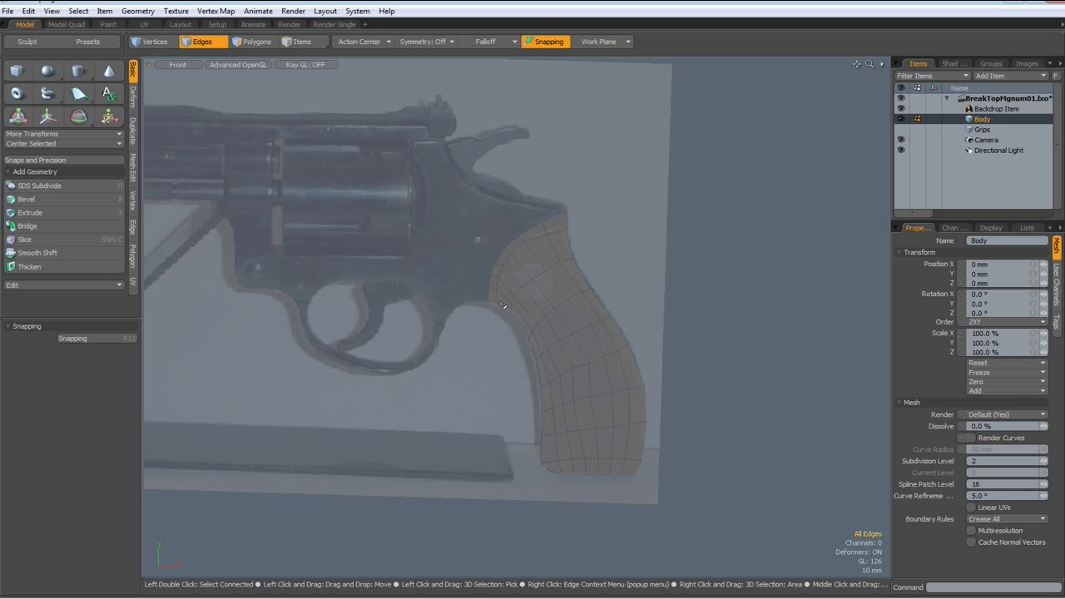
key("Tab")
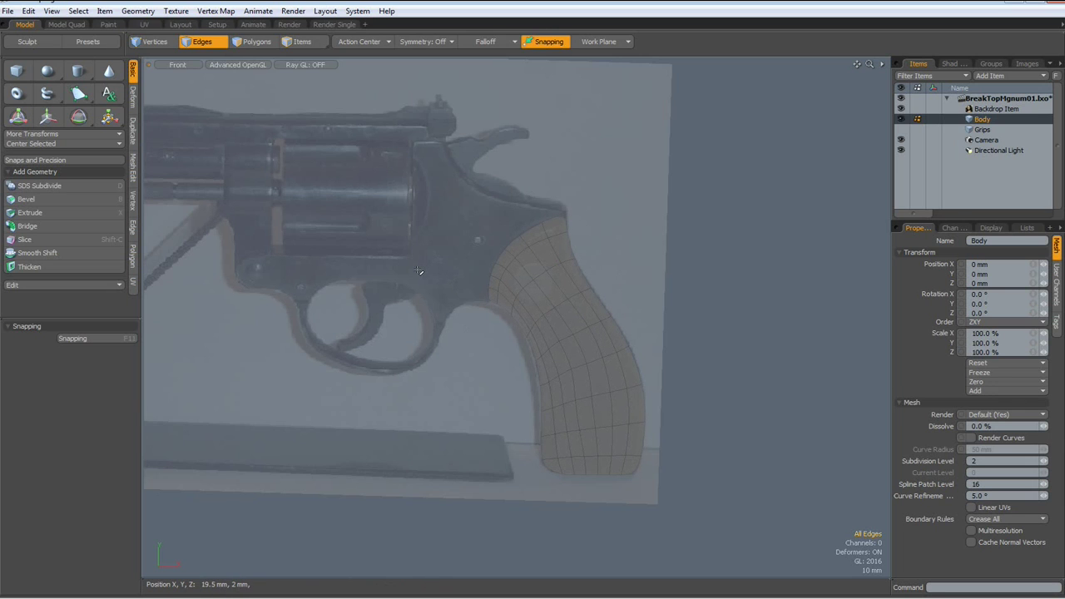
- Create a flat 8-sided cylinder disc along Z with a 6.6 mm radius over the frame's front hinge screw
left_click_drag(419, 271, 620, 269, "alt")
scroll(451, 266, "up", 5)
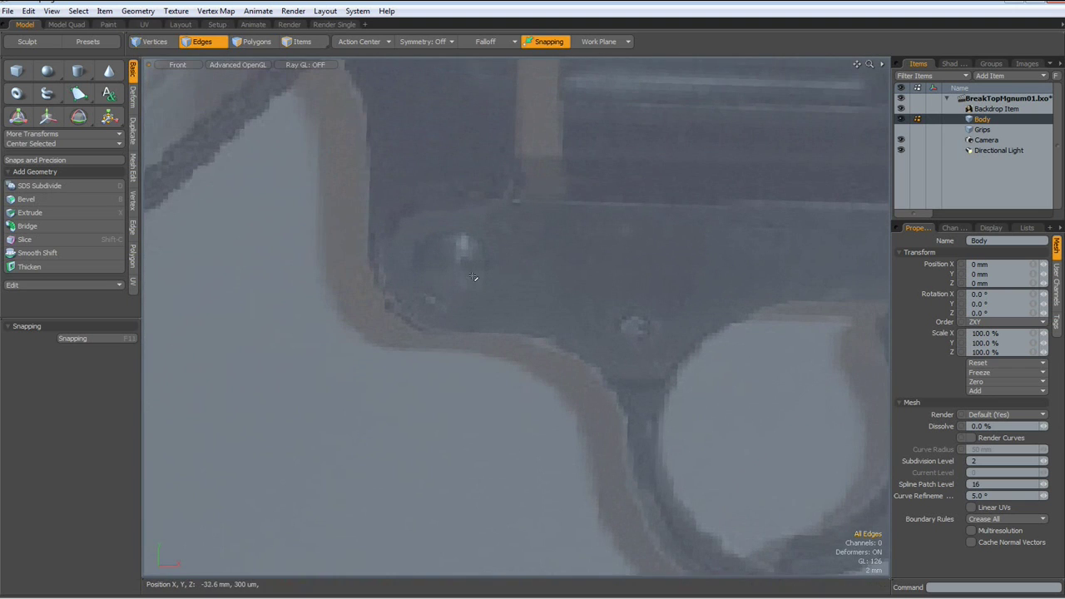
left_click_drag(451, 265, 447, 302, "alt")
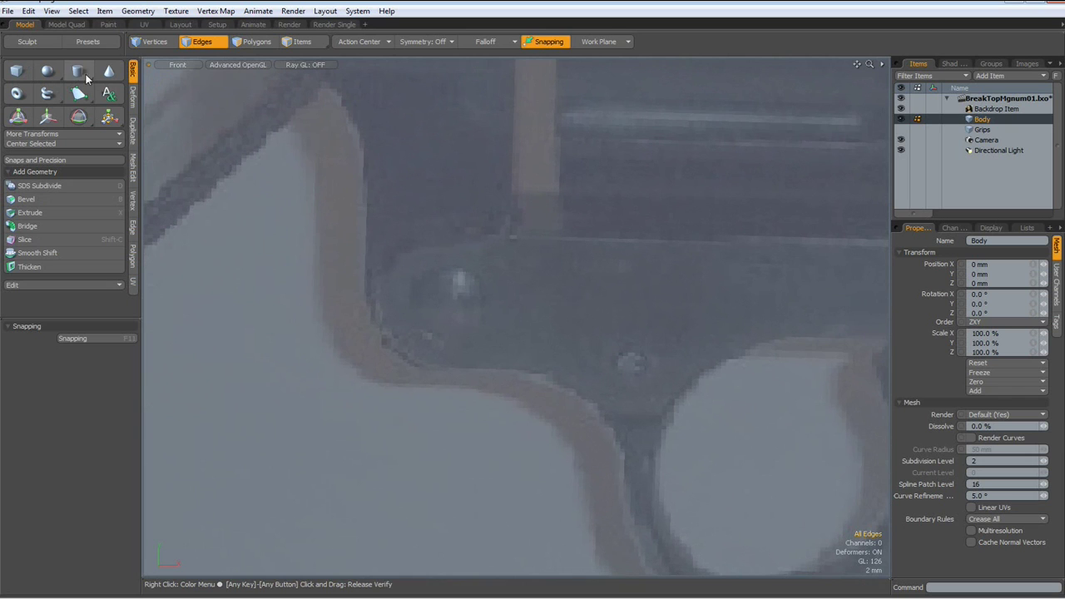
left_click(78, 70)
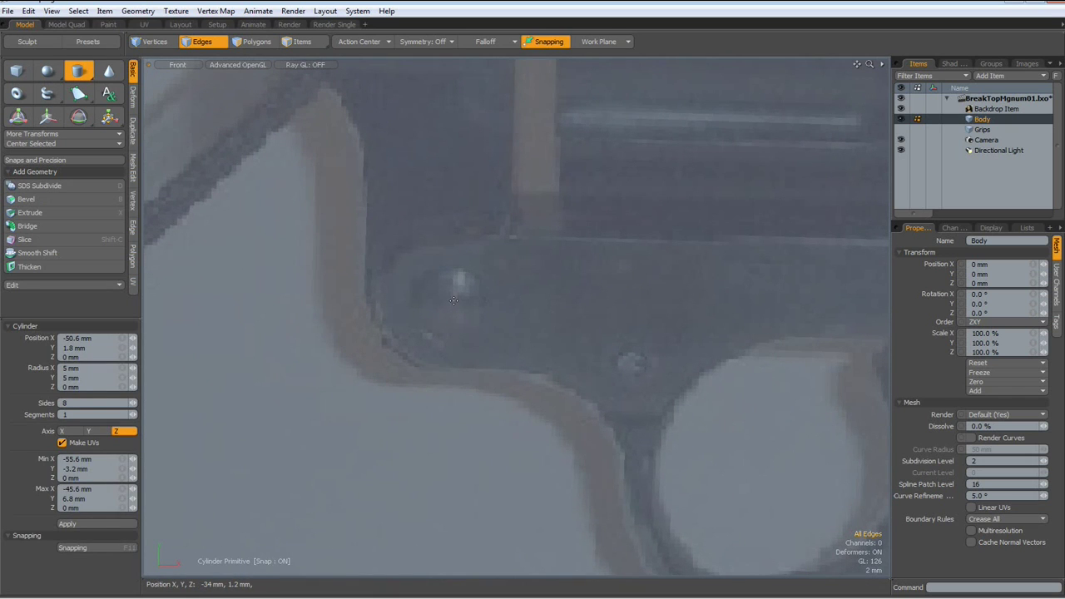
left_click_drag(450, 300, 530, 376)
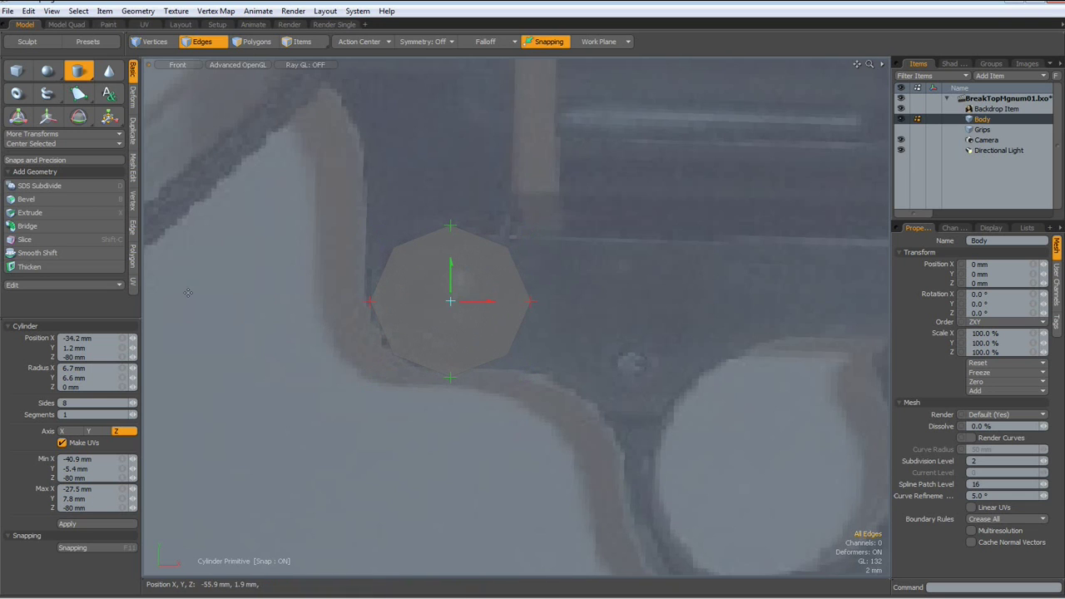
left_click(88, 368)
type("6")
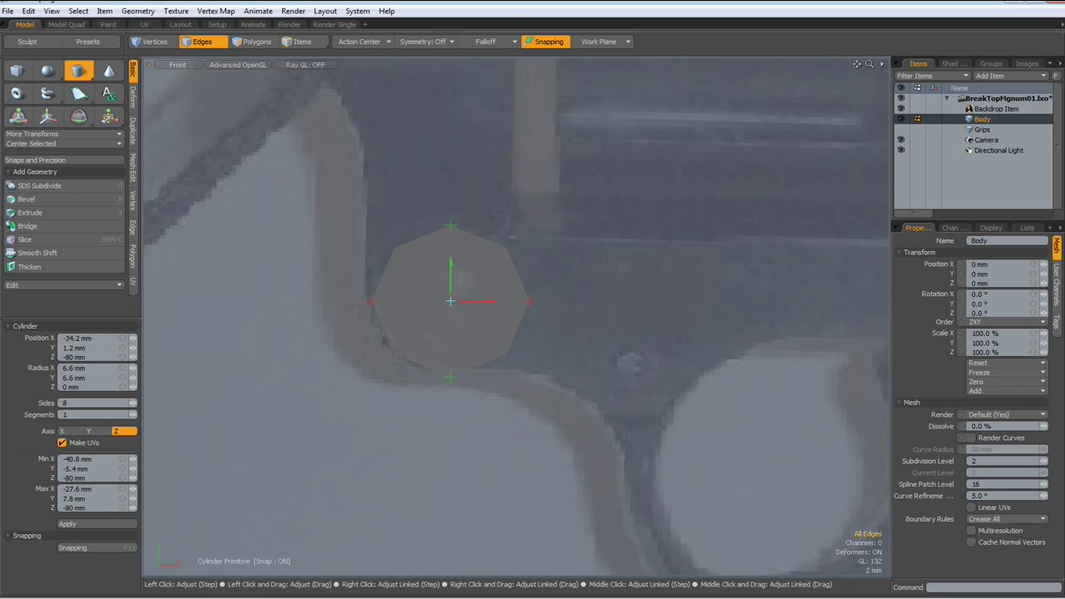
key("space")
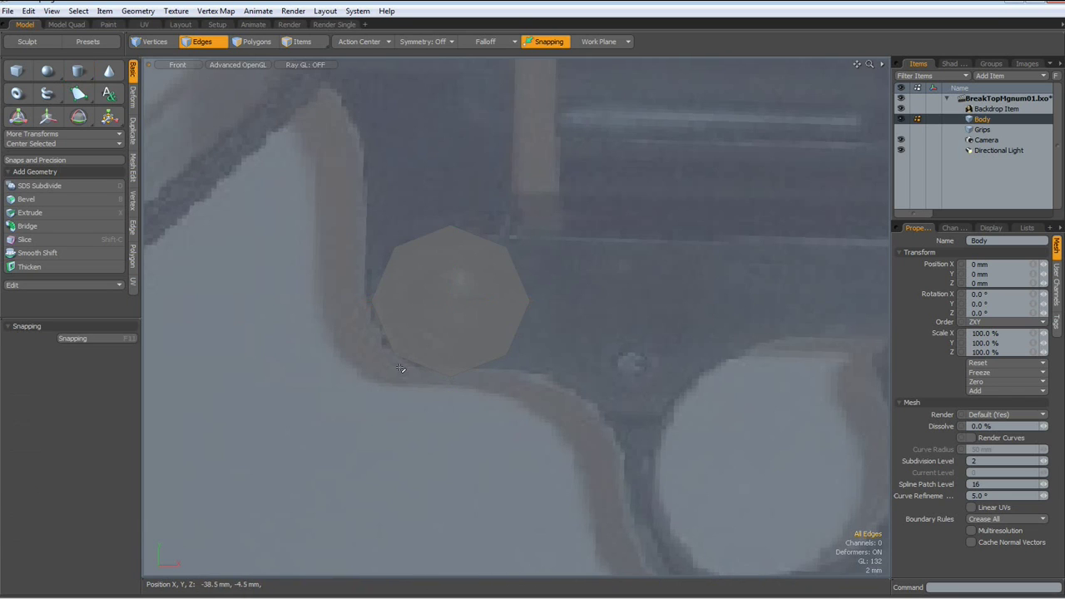
- Bevel the disc's polygon inward with an inset of about 2.78 mm and clear the selection
key("3")
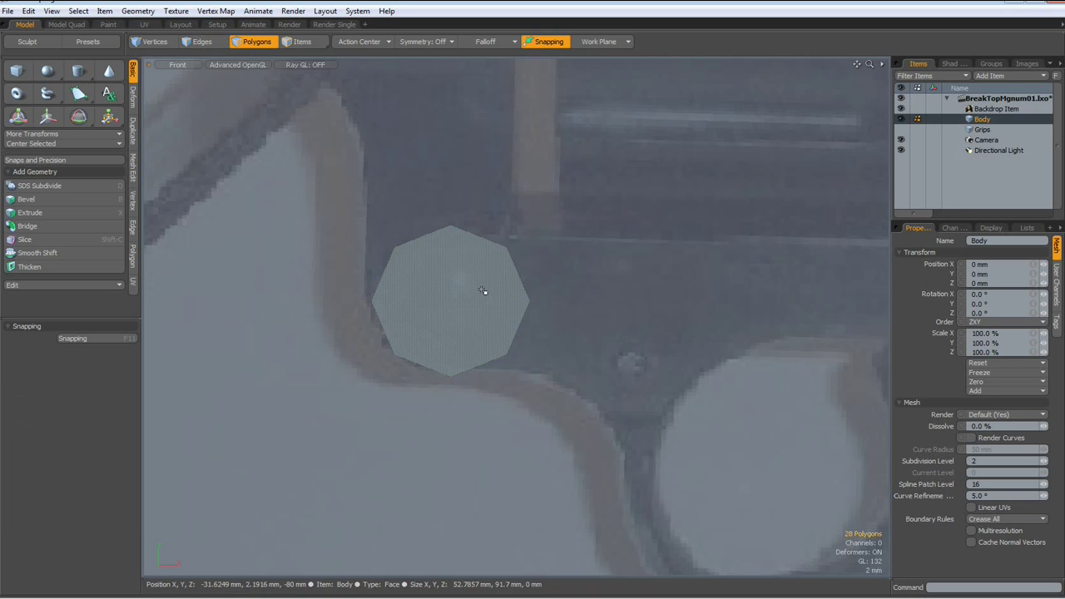
left_click(482, 291)
key("shift+b")
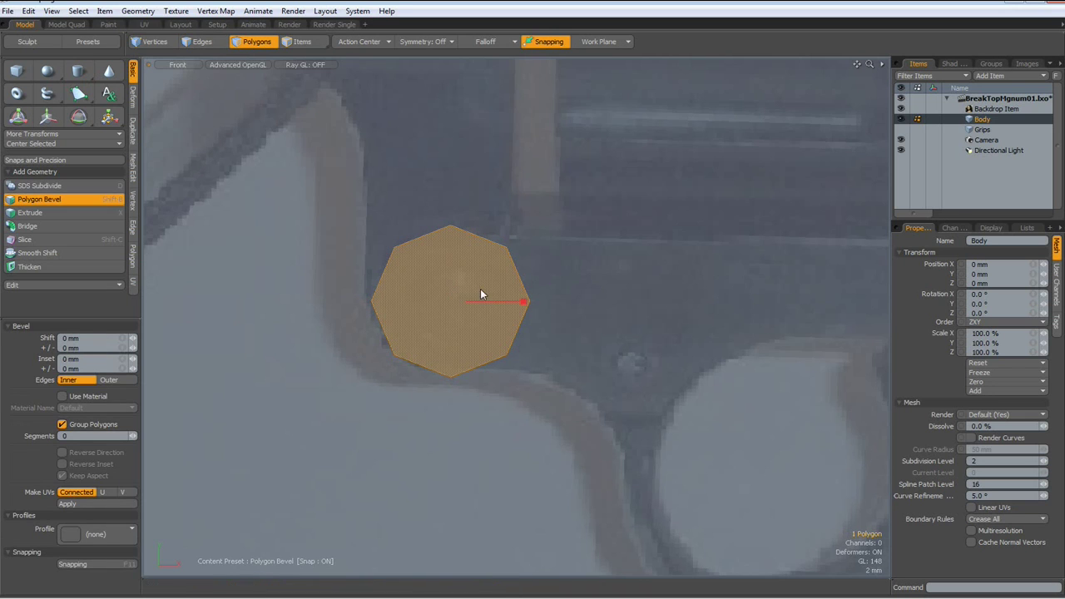
left_click_drag(523, 301, 558, 301)
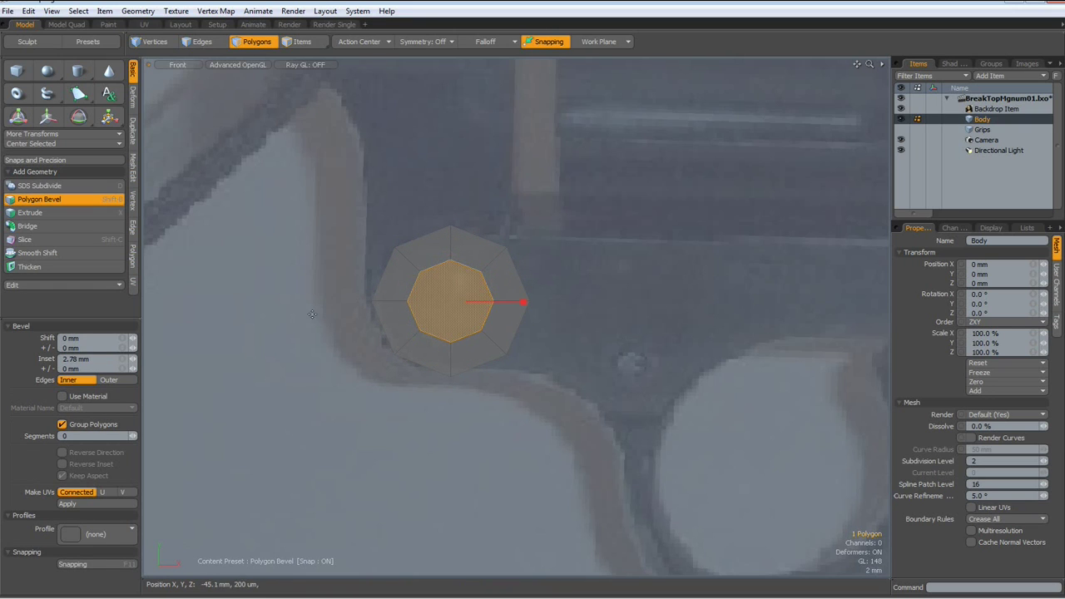
key("space")
left_click(238, 329)
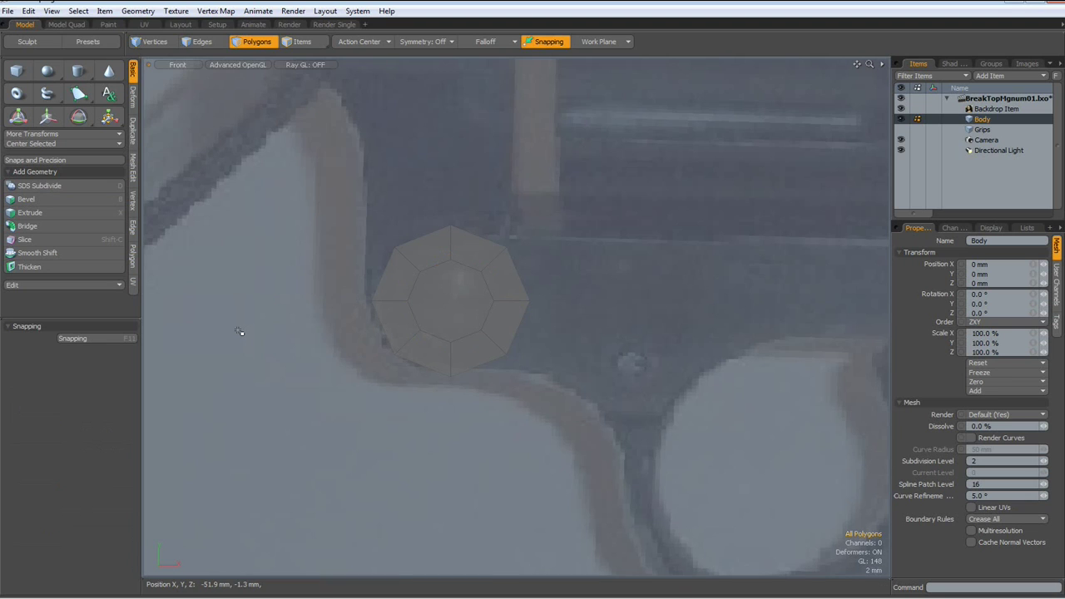
- Turn on subdivision surfaces for the disc, scale it uniformly to about 104.5% and nudge it to fit the frame's rounded corner
key("Tab")
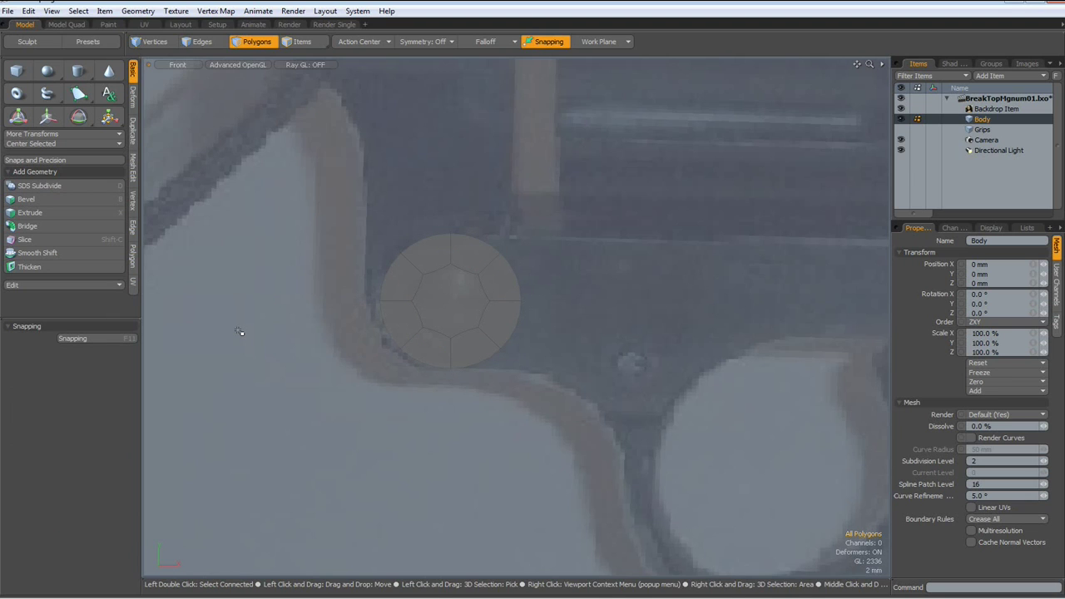
double_click(453, 293)
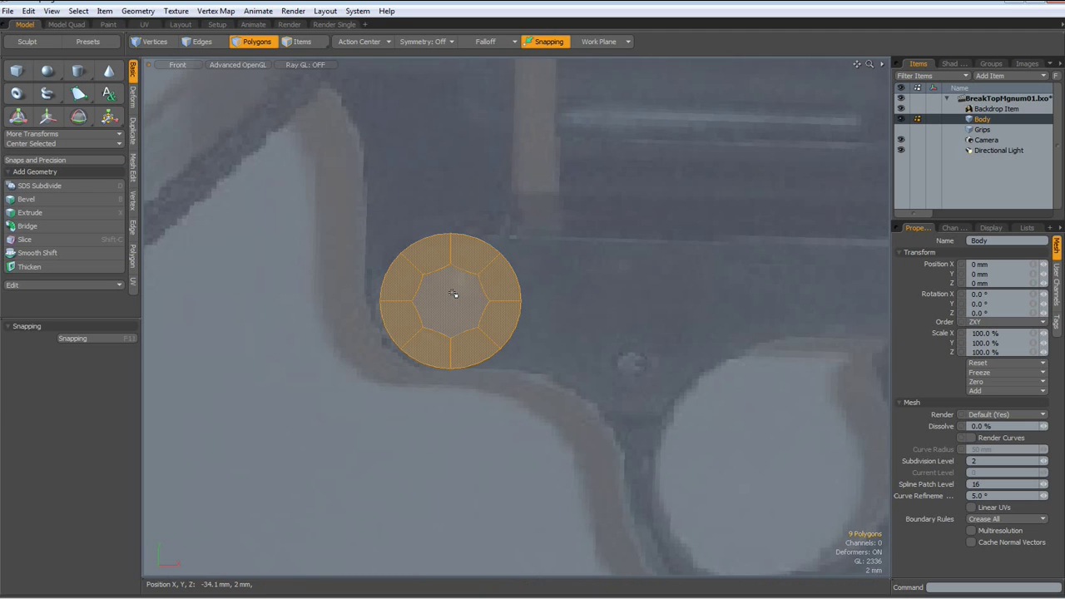
key("r")
left_click_drag(510, 242, 531, 237)
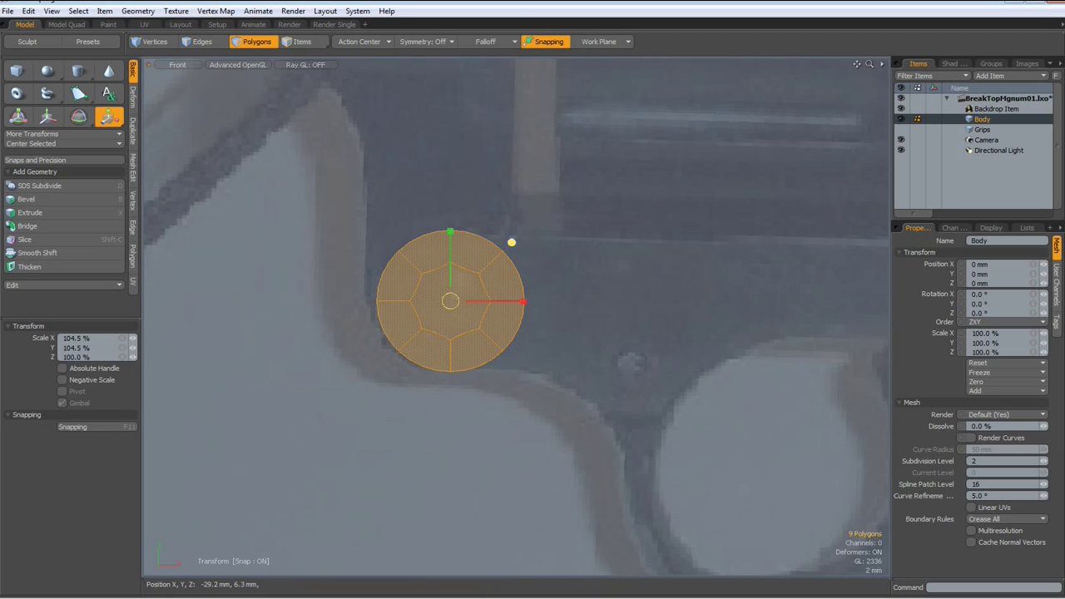
key("w")
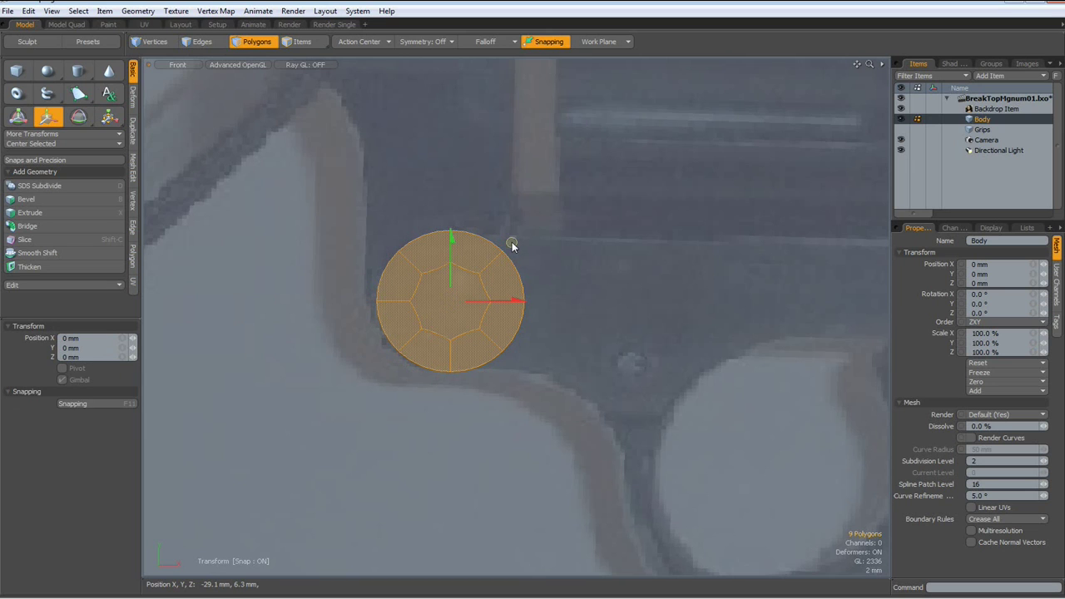
left_click_drag(511, 242, 502, 238)
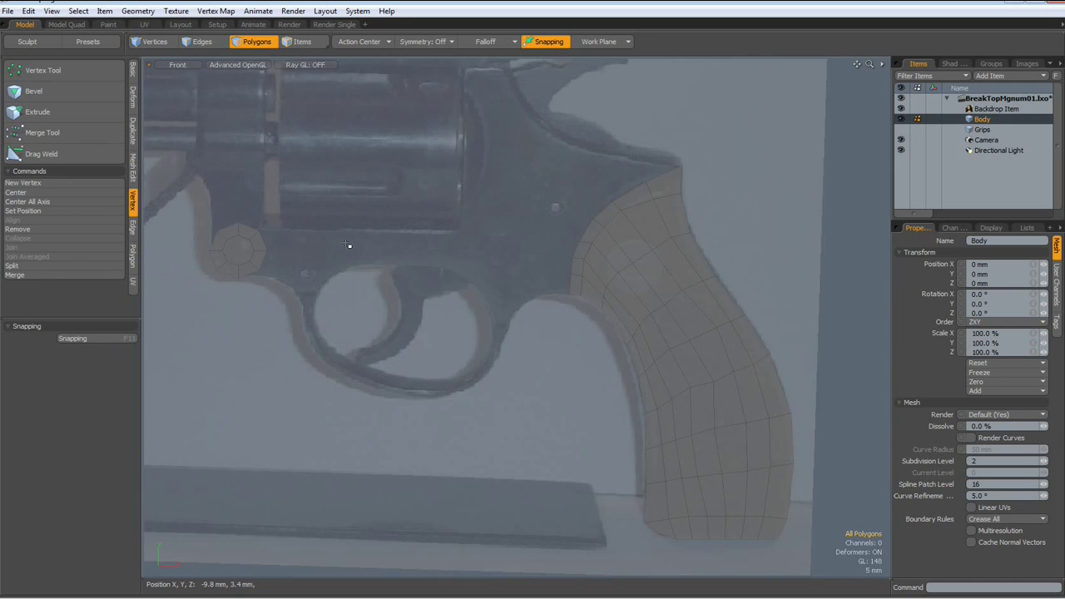
- Bridge the disc's two grip-facing edges to the two facing edges on the grip's front border with 1 segment
key("2")
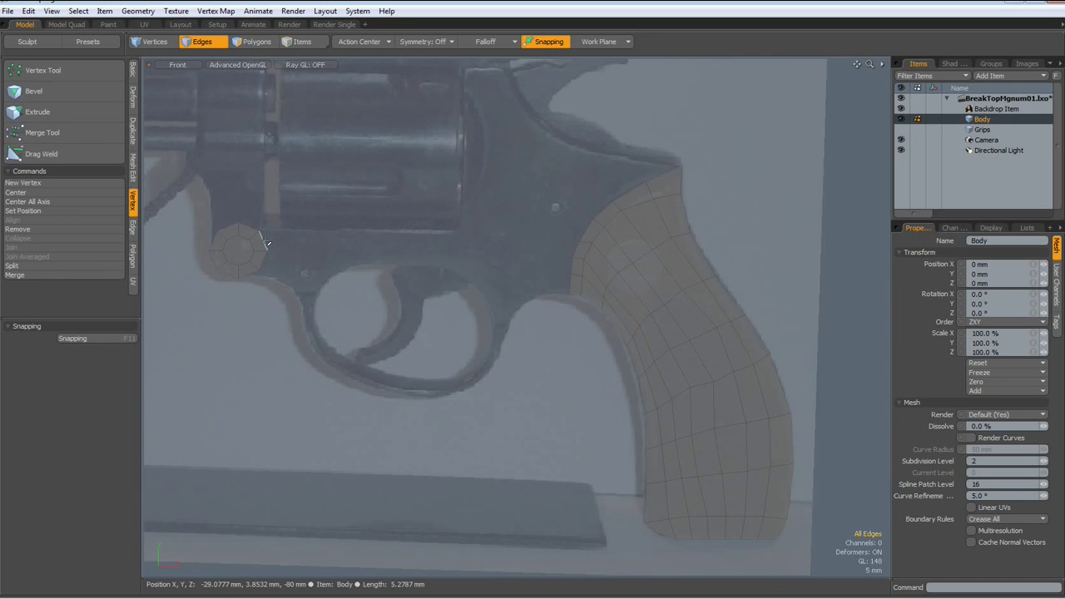
left_click(270, 258)
left_click(263, 258, "shift")
left_click(574, 251, "shift")
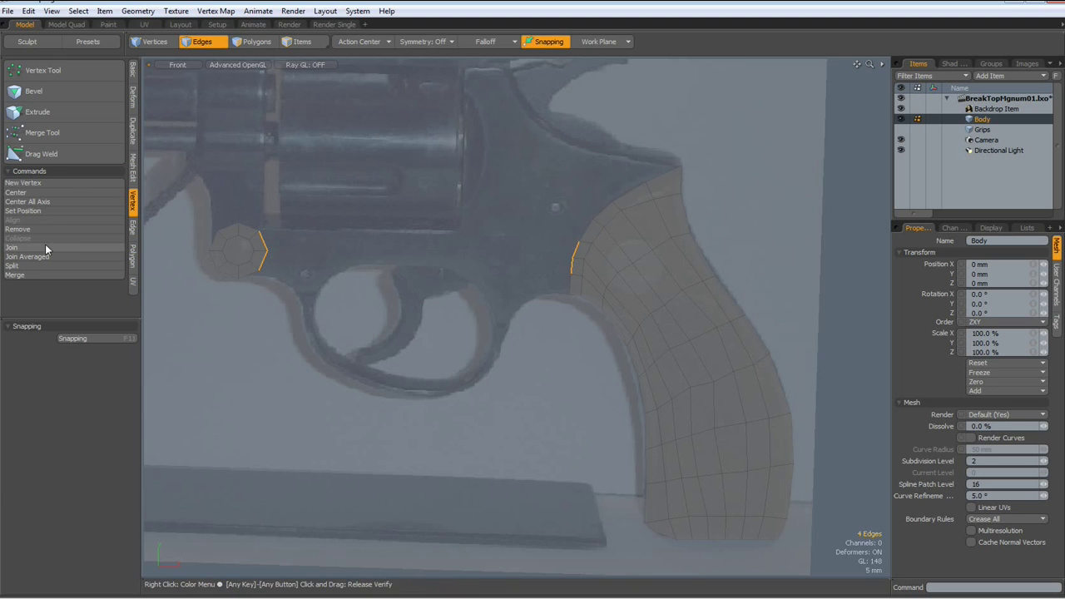
left_click(132, 226)
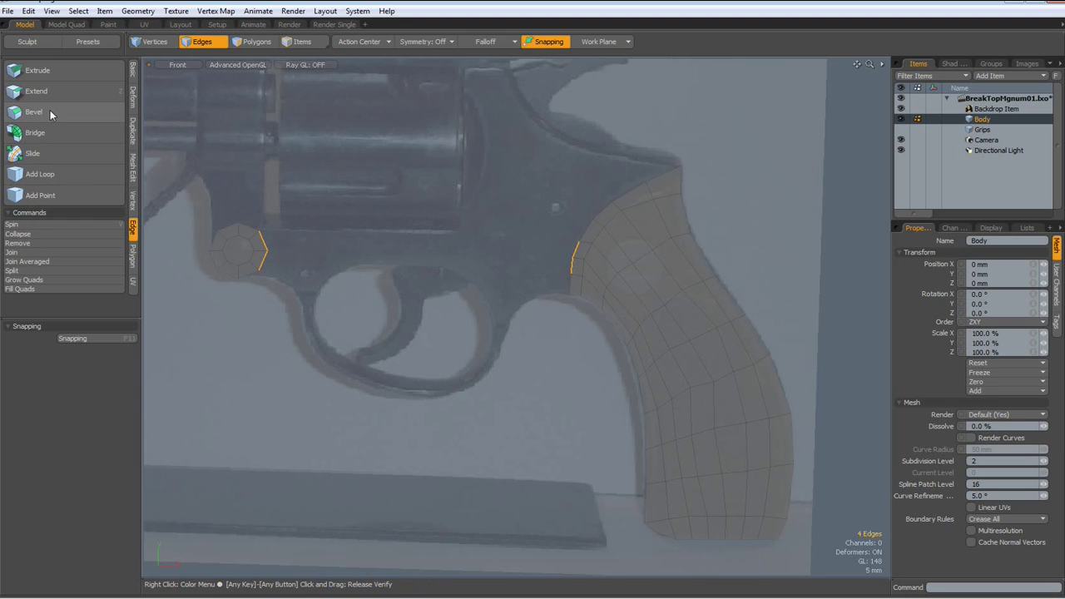
left_click(41, 132)
left_click(713, 118)
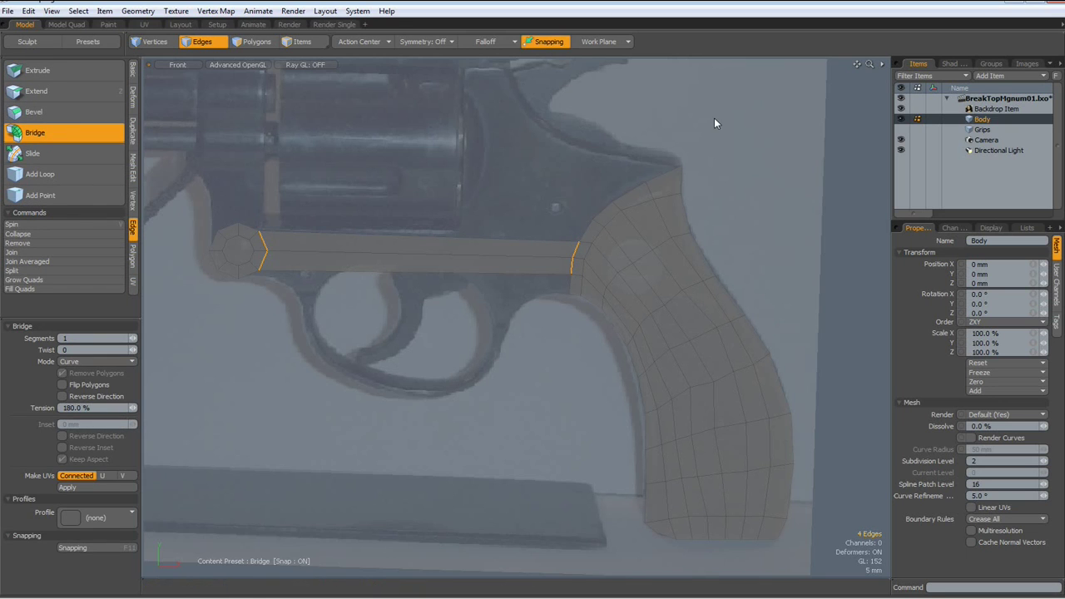
key("space")
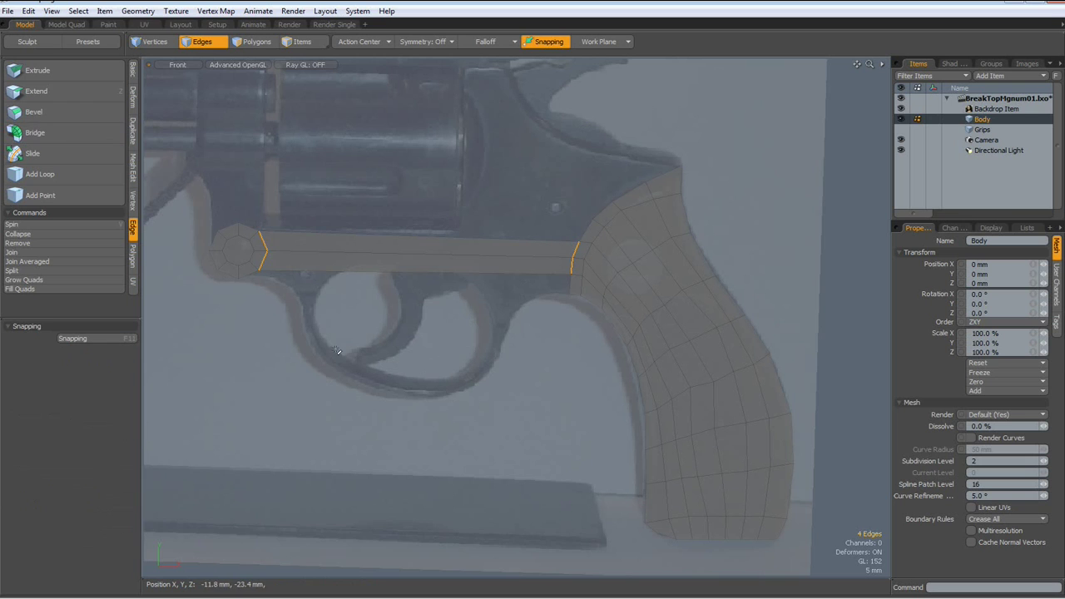
left_click(350, 320)
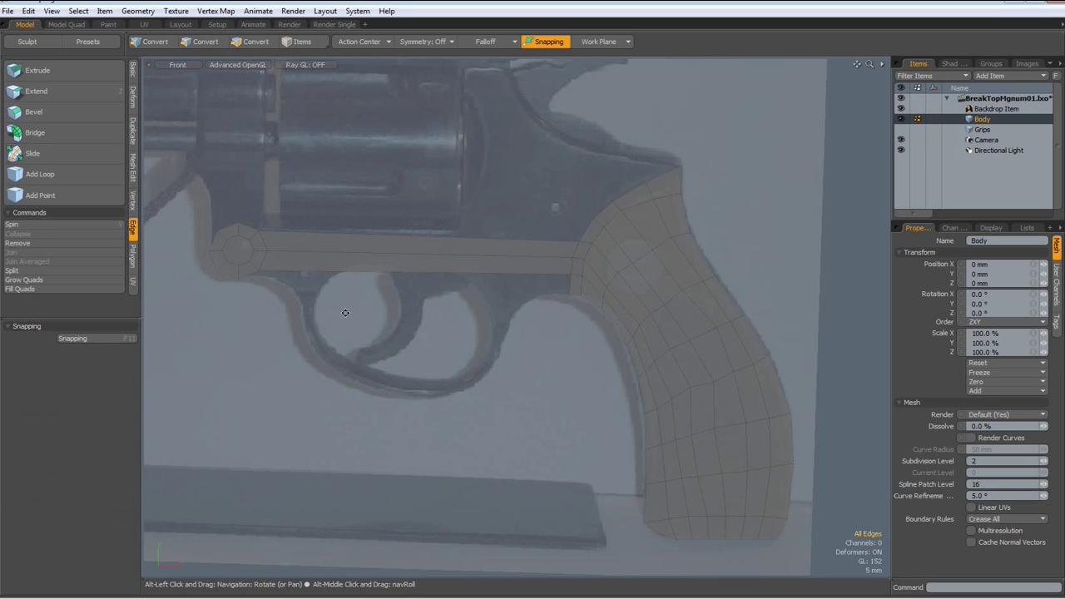
- Loop slice the bridged strip between disc and grip uniformly with a count of 6
left_click_drag(345, 312, 416, 325, "alt")
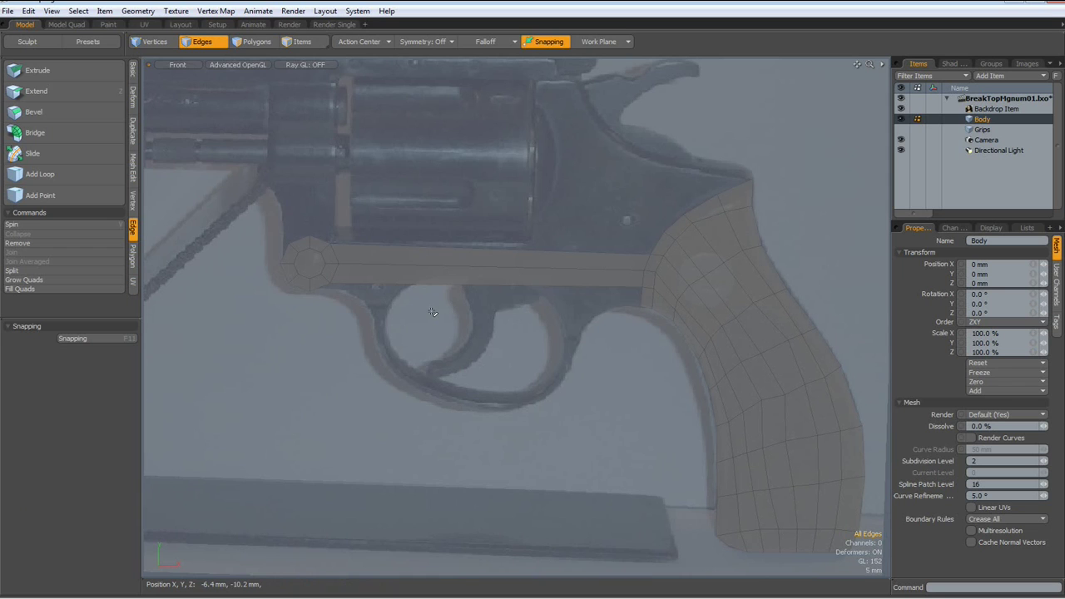
left_click(496, 263)
key("alt+c")
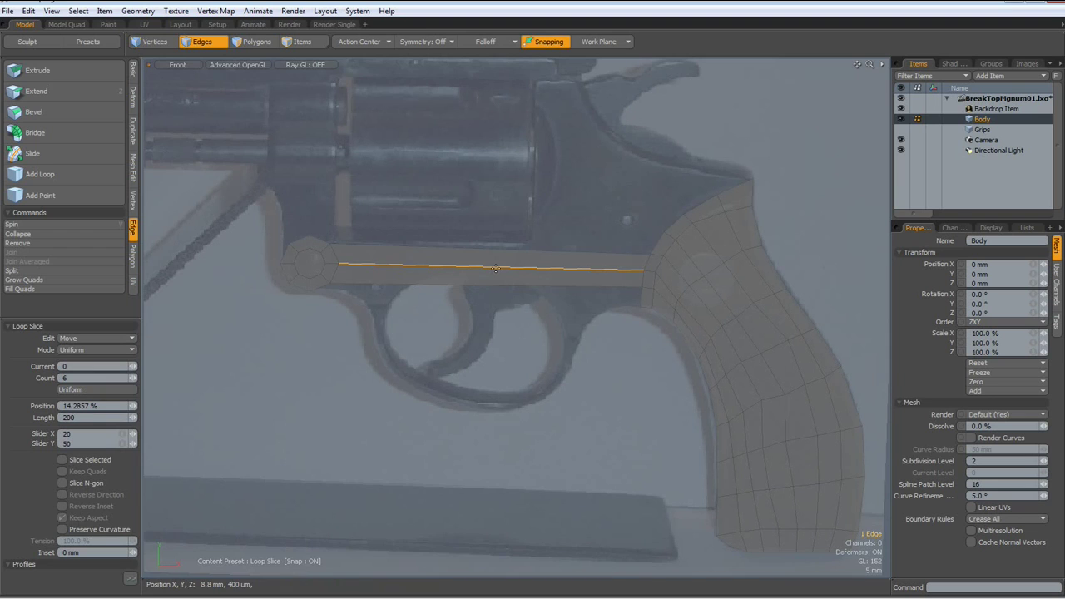
left_click(496, 268)
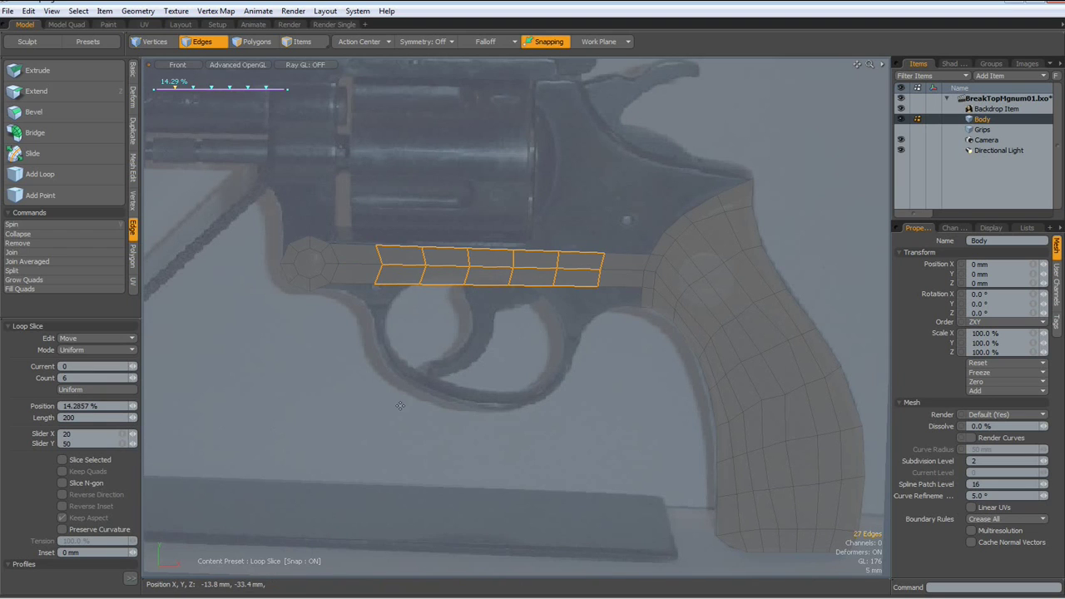
key("space")
left_click(358, 391)
- Move three lower-edge vertices of the strip up to follow the frame outline above the trigger
scroll(469, 297, "up", 3)
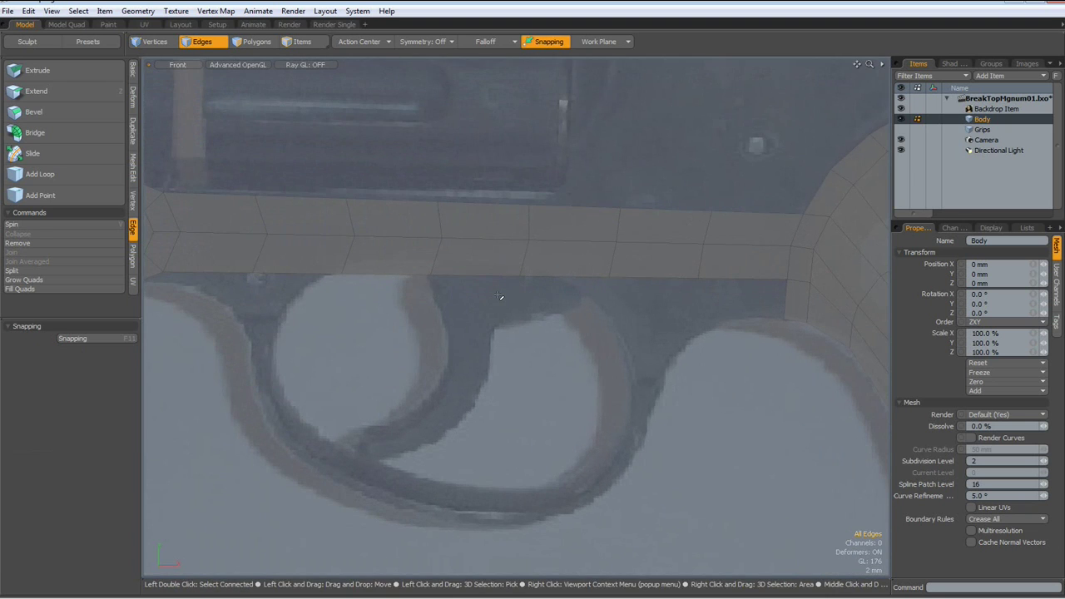
key("t")
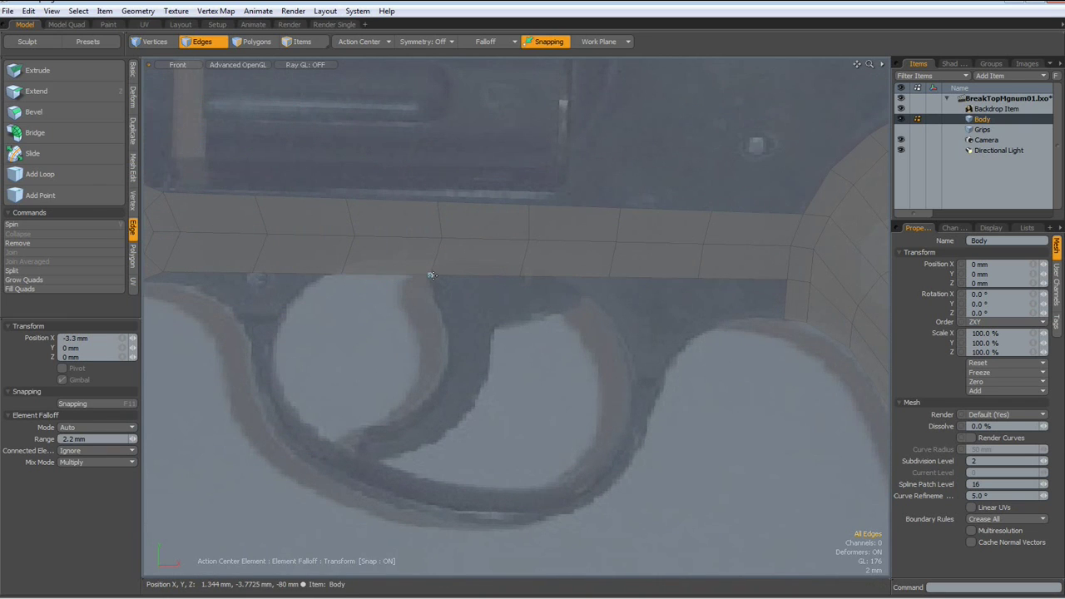
left_click(341, 274)
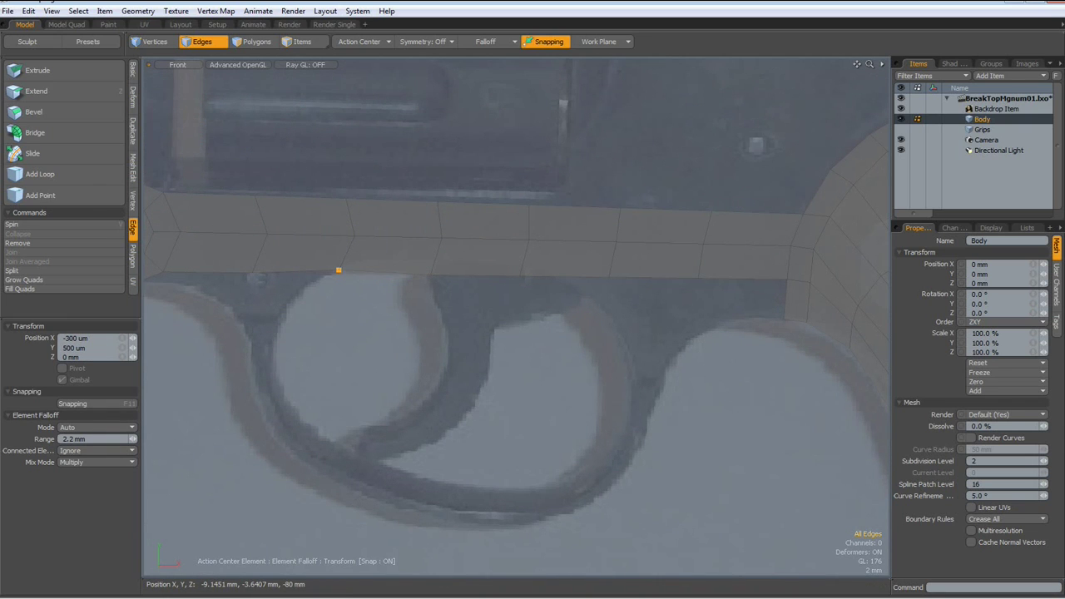
left_click_drag(341, 274, 431, 262)
left_click_drag(349, 273, 358, 257)
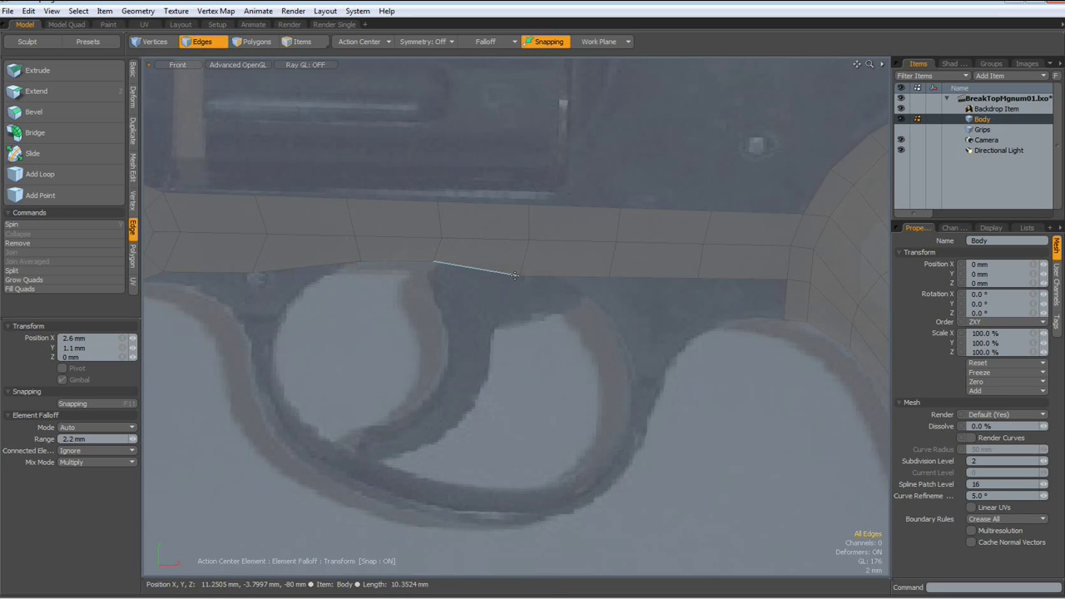
left_click_drag(520, 276, 524, 264)
- Raise the strip's upper-edge vertices to follow the frame line beneath the cylinder and toward the grip
scroll(524, 266, "down", 3)
left_click_drag(679, 179, 724, 290, "alt")
left_click_drag(360, 299, 365, 293)
left_click(425, 299)
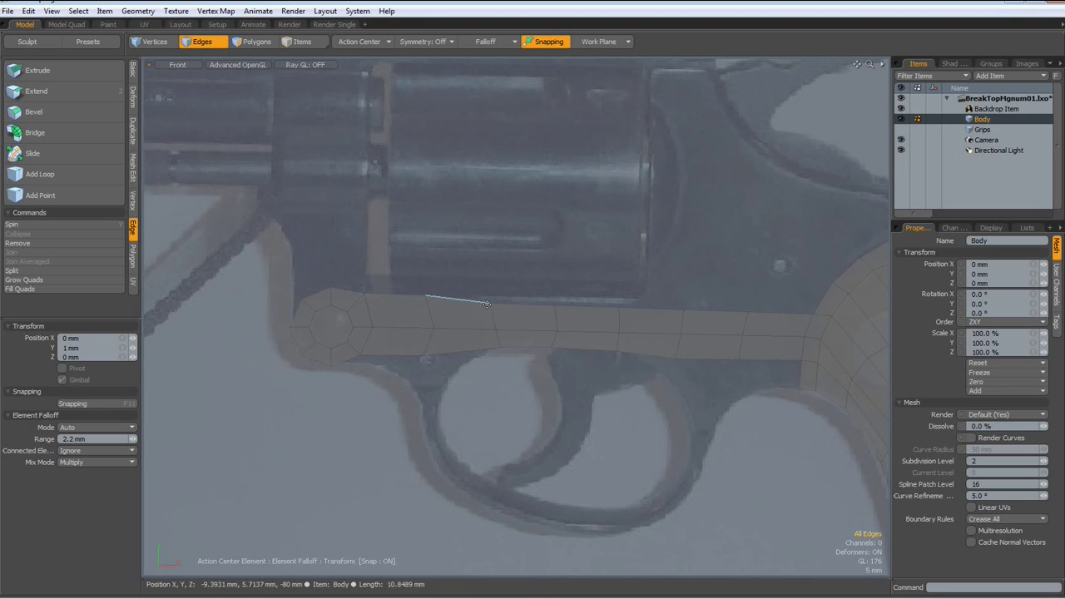
left_click_drag(490, 303, 552, 299)
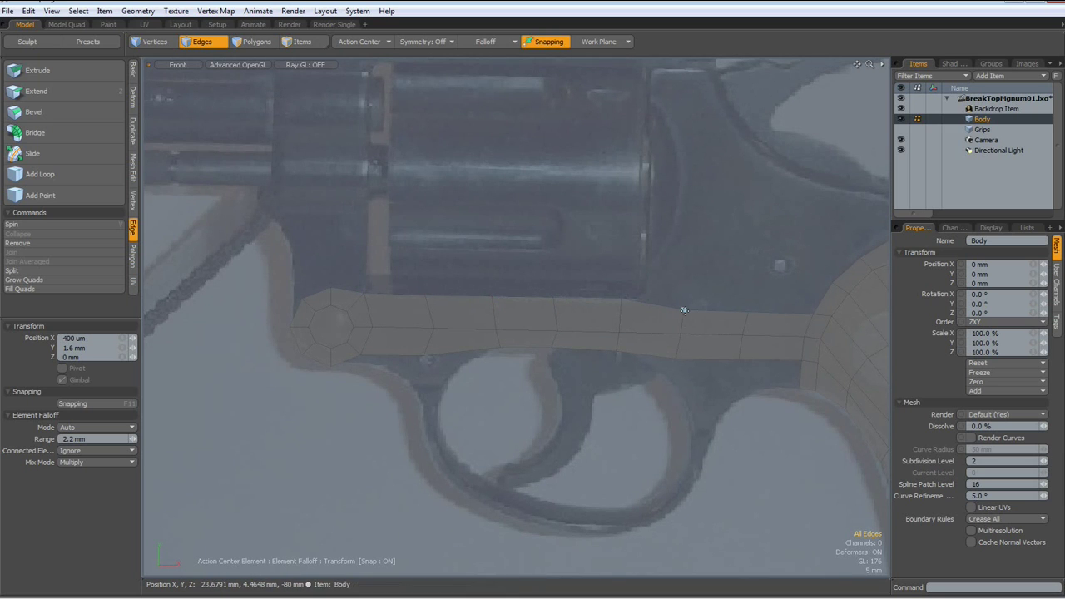
left_click_drag(683, 308, 684, 294)
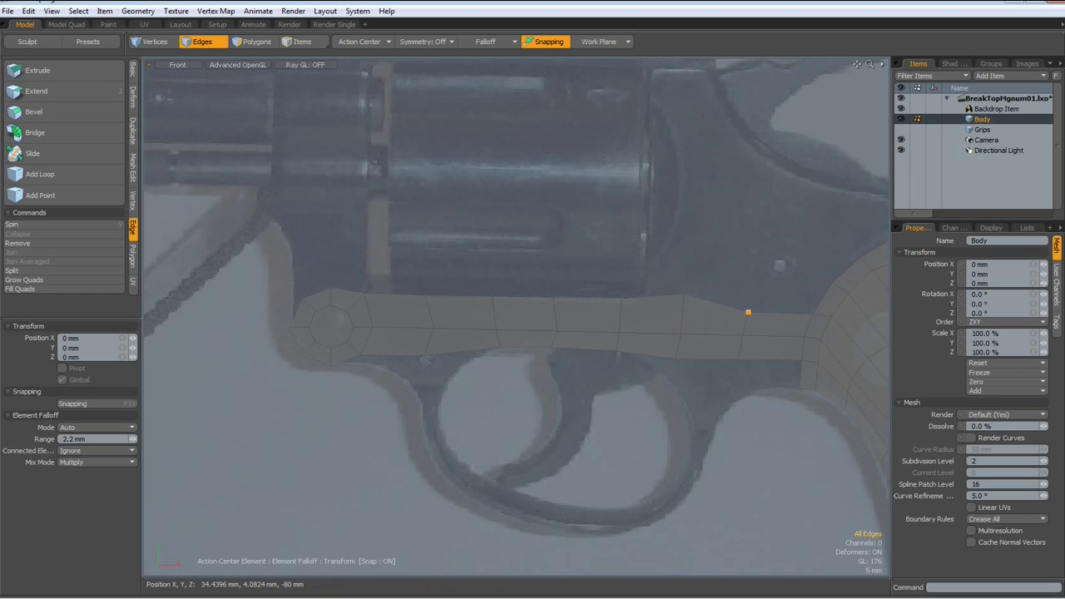
left_click_drag(746, 311, 737, 293)
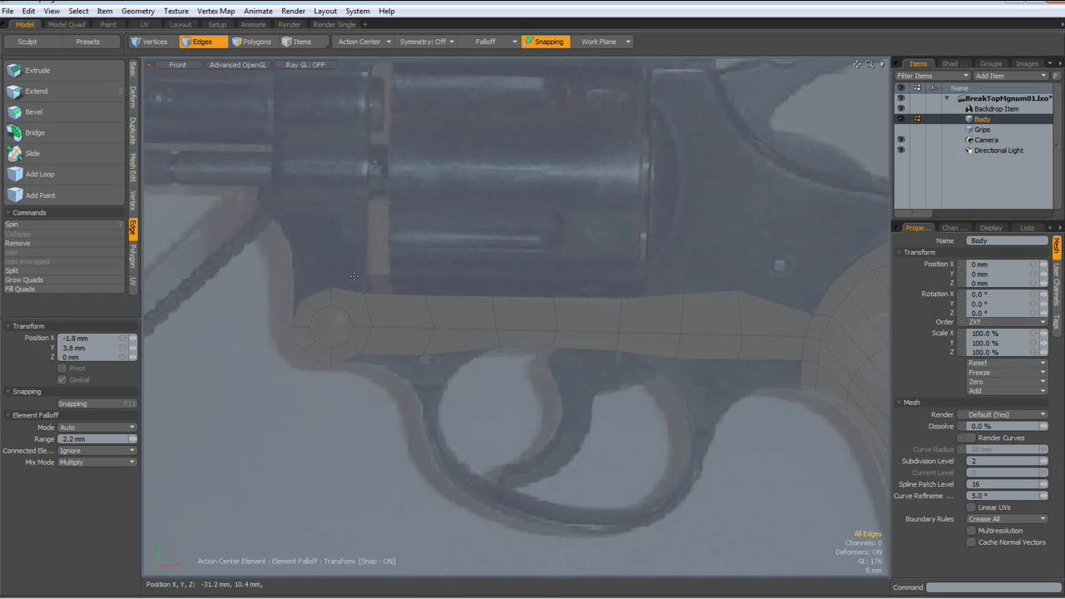
- Select the seven edges along the strip's upper border and flatten them by scaling Y to 0%
key("q")
left_click(348, 290)
left_click(400, 294, "shift")
key("2")
key("Up")
key("Up")
key("Up")
key("Up")
key("Up")
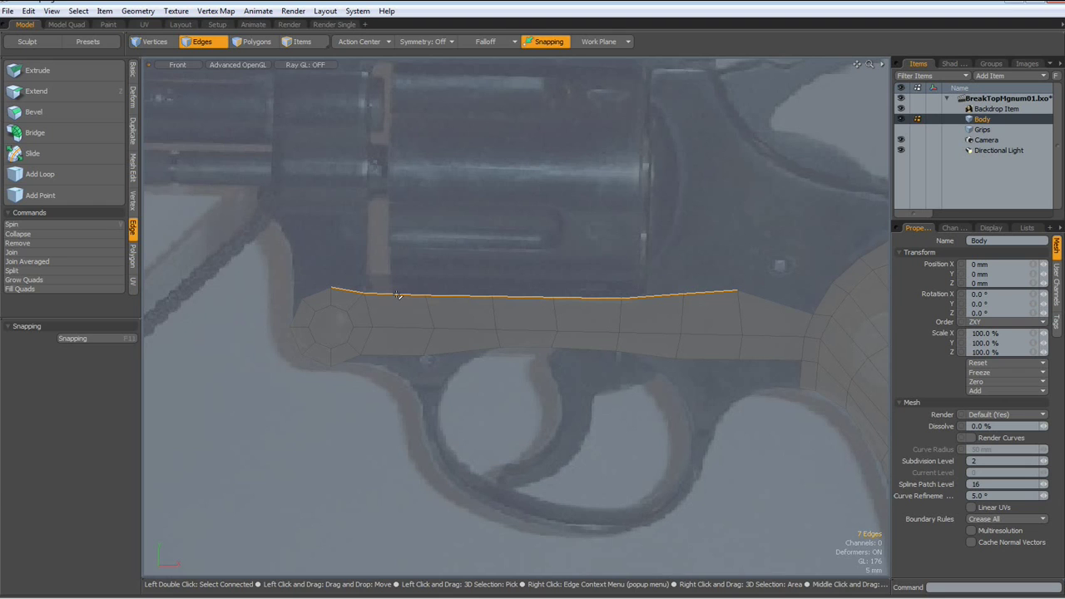
key("r")
left_click_drag(534, 224, 534, 294)
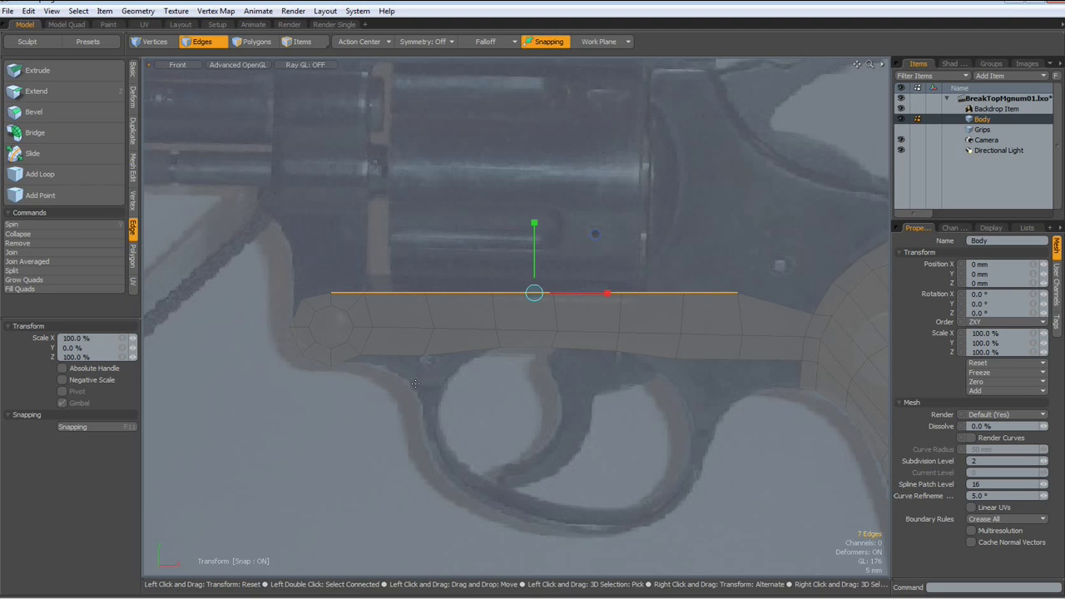
key("q")
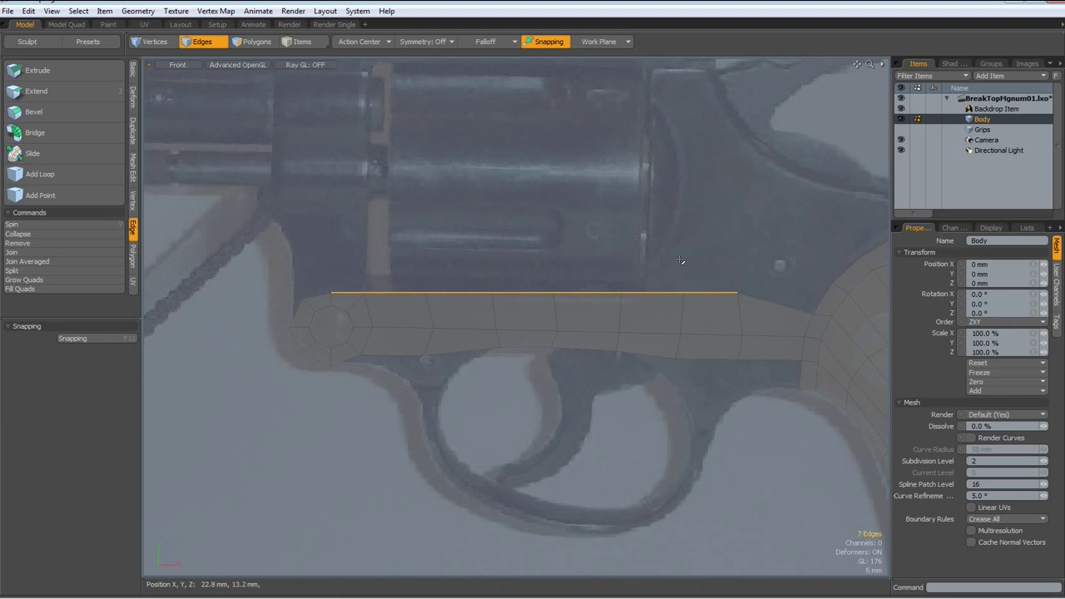
scroll(682, 262, "down", 3)
scroll(682, 261, "up", 2)
left_click_drag(668, 270, 548, 261, "alt")
key("w")
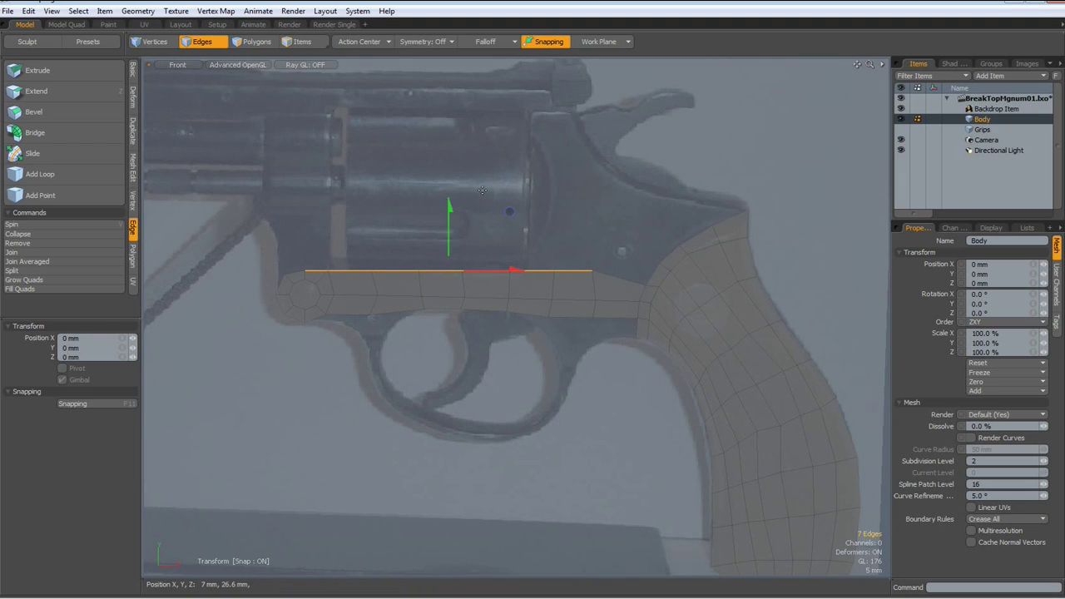
left_click_drag(449, 213, 450, 218)
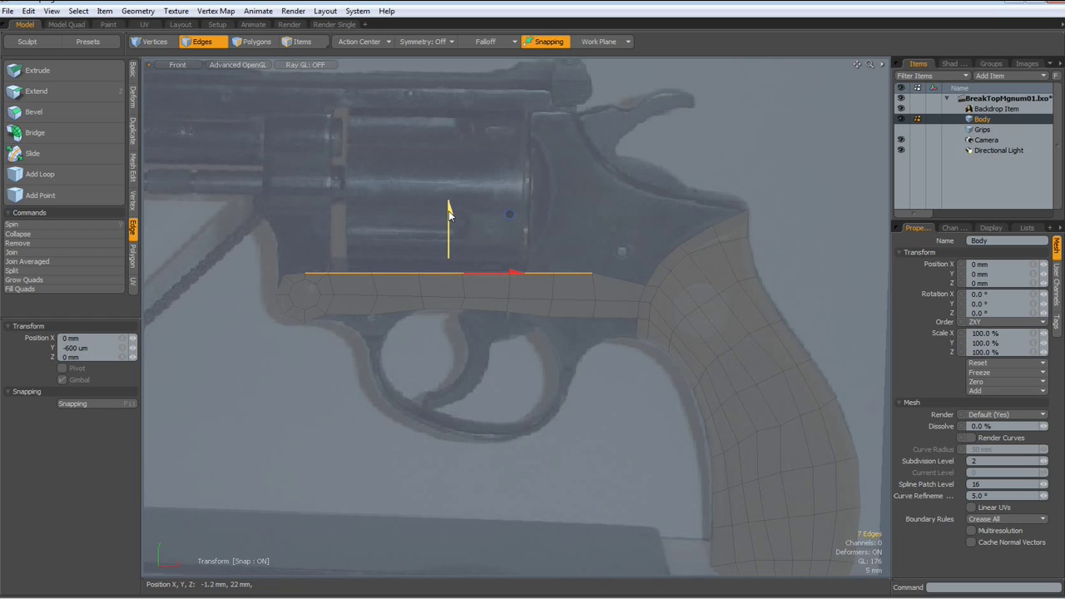
key("ctrl")
key("ctrl+z")
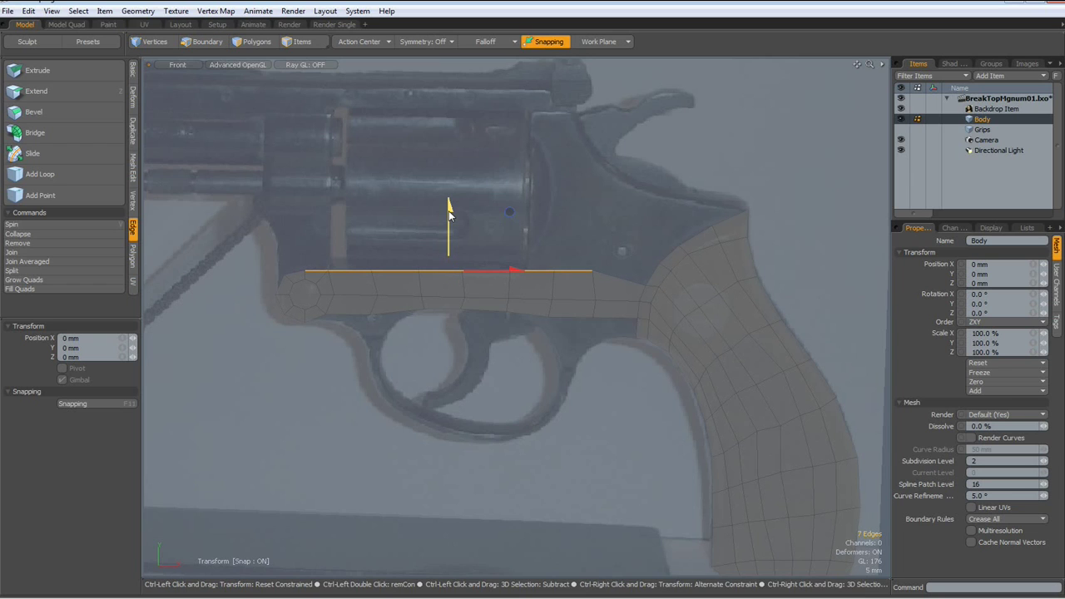
- Undo the seven-edge flattening and redo it without the edge over the disc, scaling the remaining six edges' Y to 0%
key("ctrl")
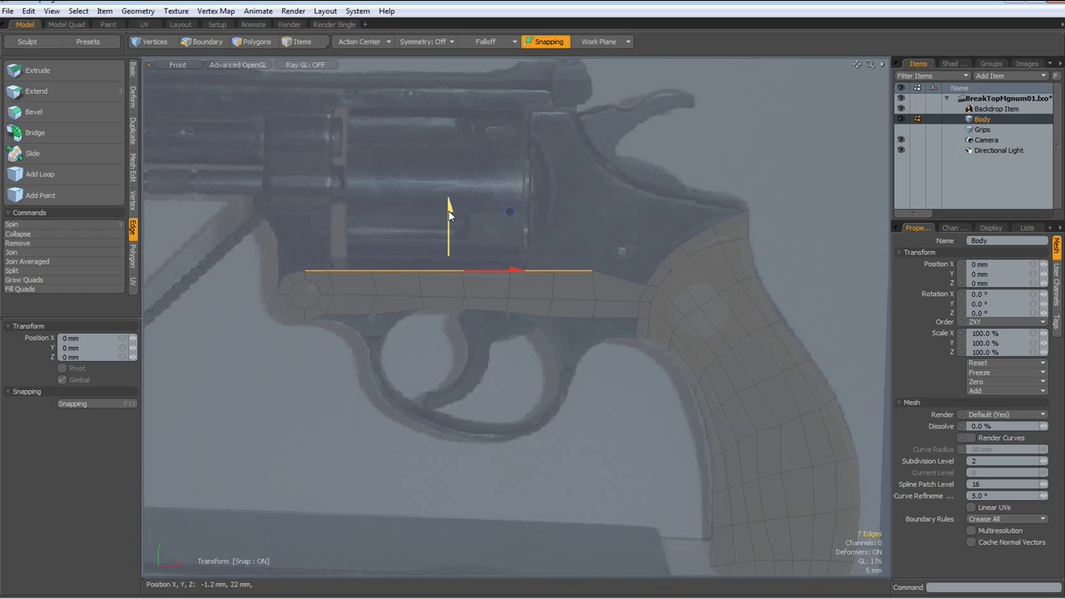
key("q")
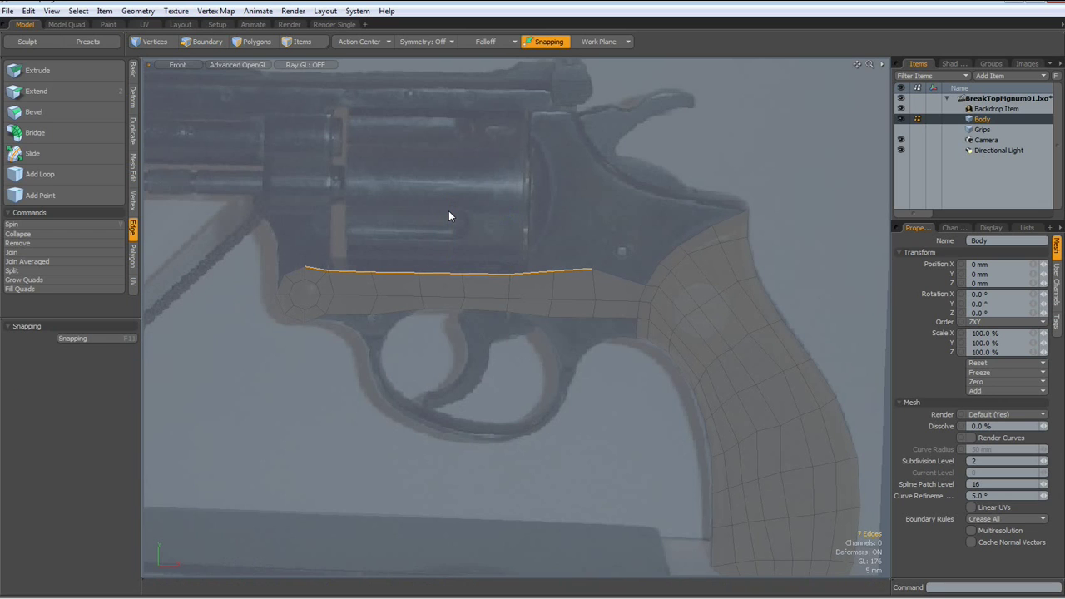
left_click(325, 265, "ctrl")
key("2")
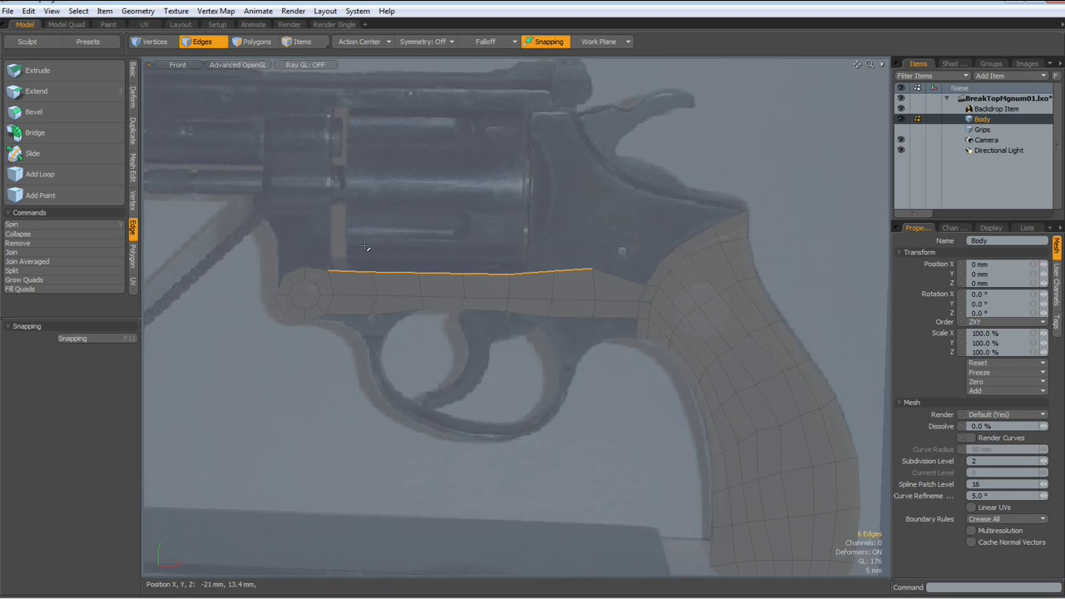
key("r")
left_click_drag(458, 202, 460, 272)
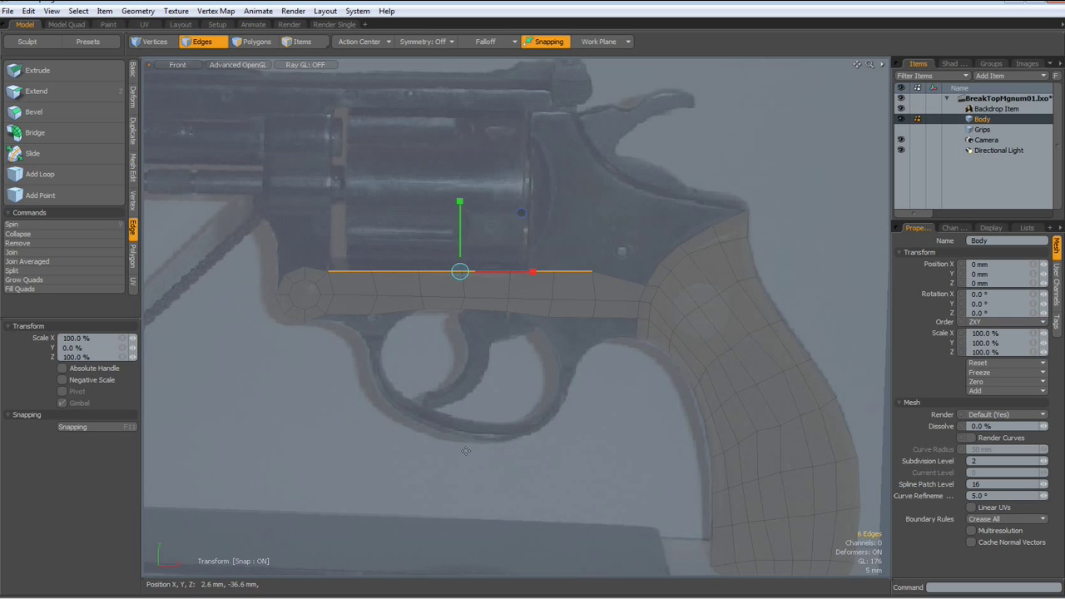
- Shift the six flattened upper-border edges about 1.44 mm in X and -0.26 mm in Y beneath the cylinder
scroll(506, 330, "up", 3)
left_click_drag(482, 254, 549, 309, "alt")
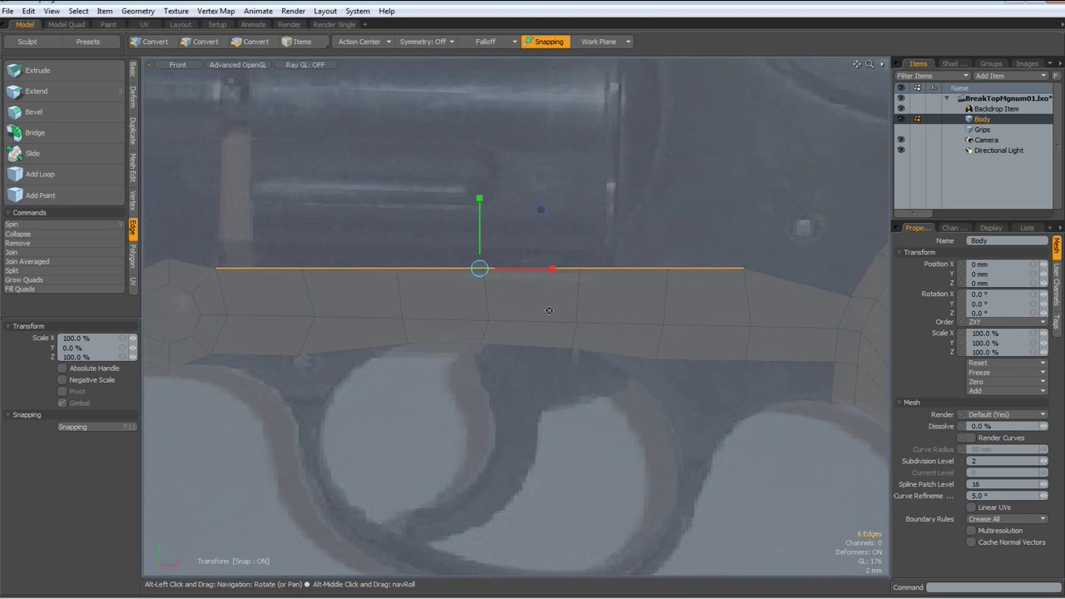
key("w")
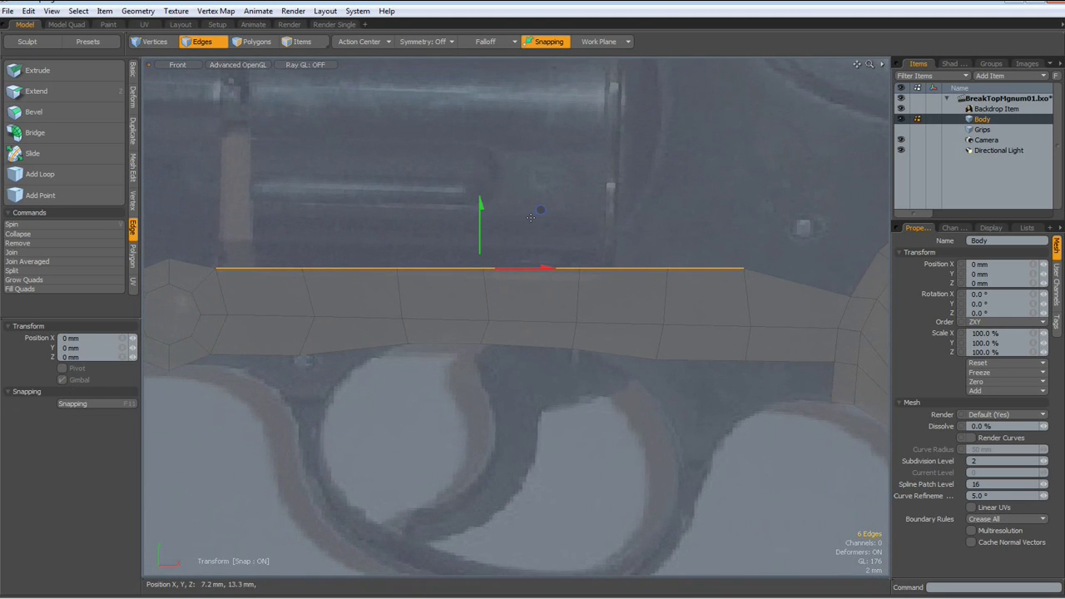
left_click_drag(541, 212, 553, 212)
scroll(554, 211, "down", 3)
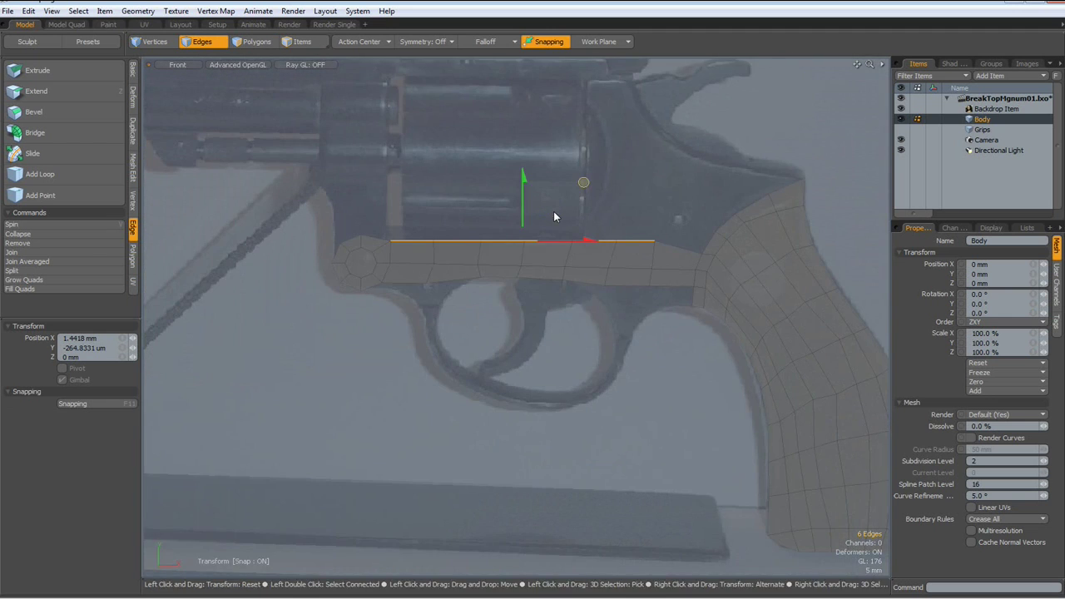
key("space")
left_click_drag(458, 385, 349, 311, "alt+shift")
left_click_drag(584, 170, 557, 262, "alt+shift")
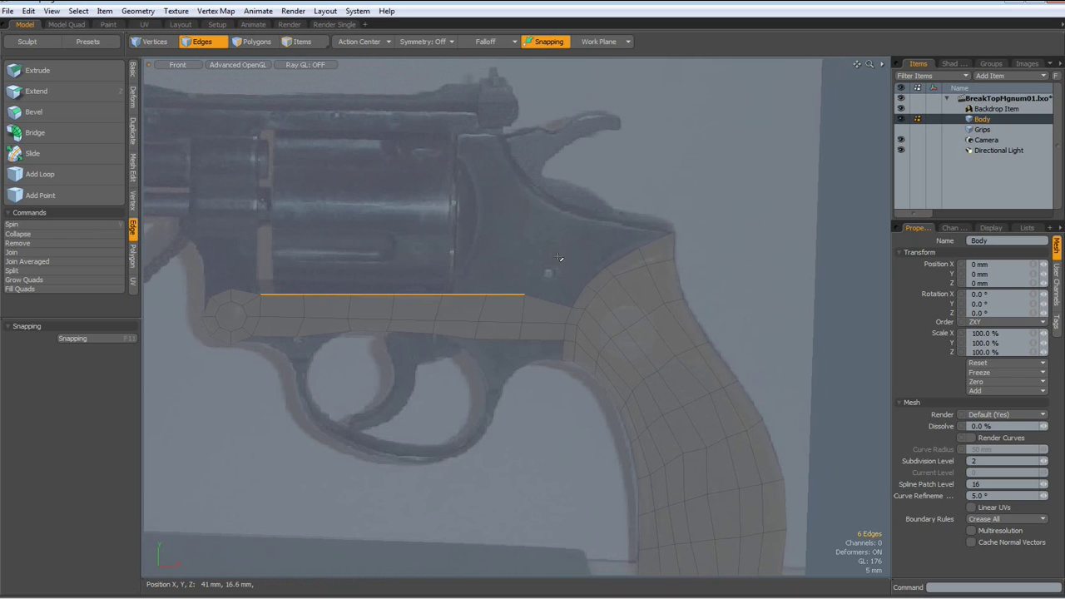
scroll(479, 268, "up", 1)
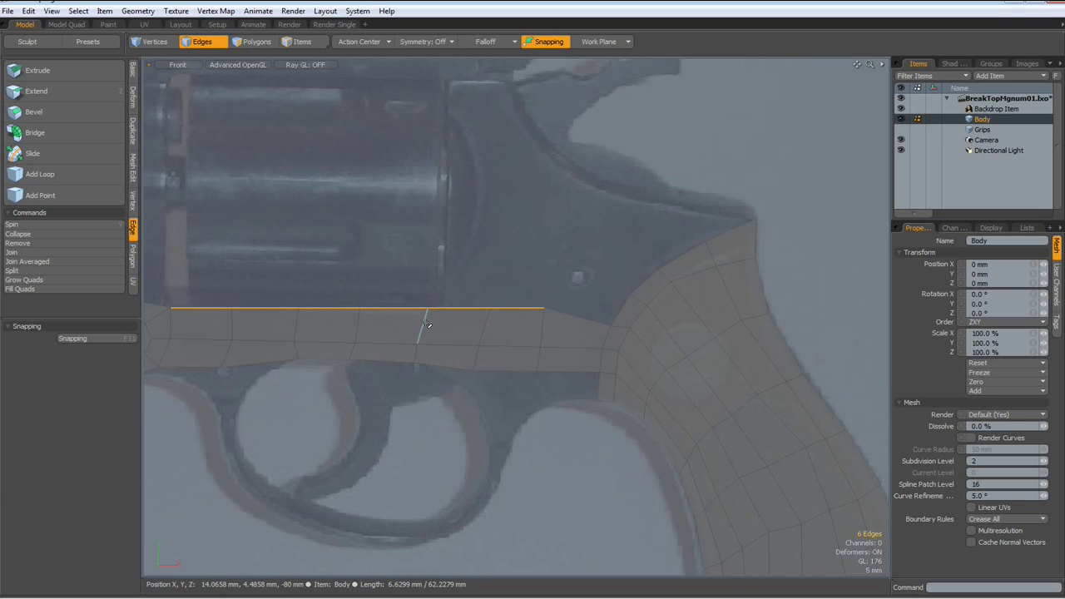
- Move the upper-border vertex near the cylinder's rear end about 3.6 mm in X and 0.2 mm in Y to line up with the cylinder
left_click(757, 148)
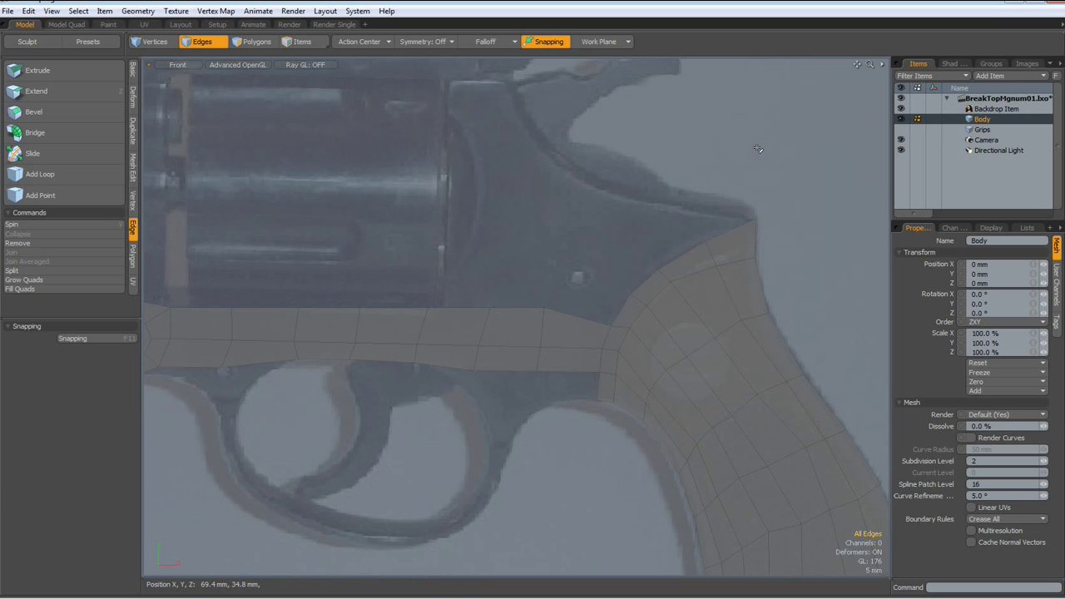
key("t")
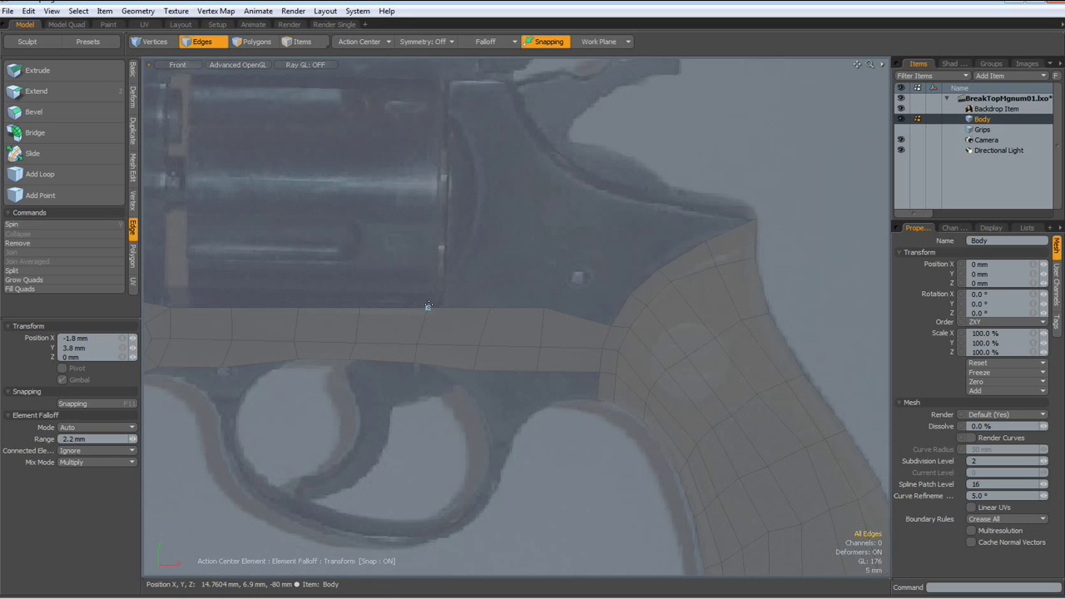
left_click_drag(428, 307, 447, 307)
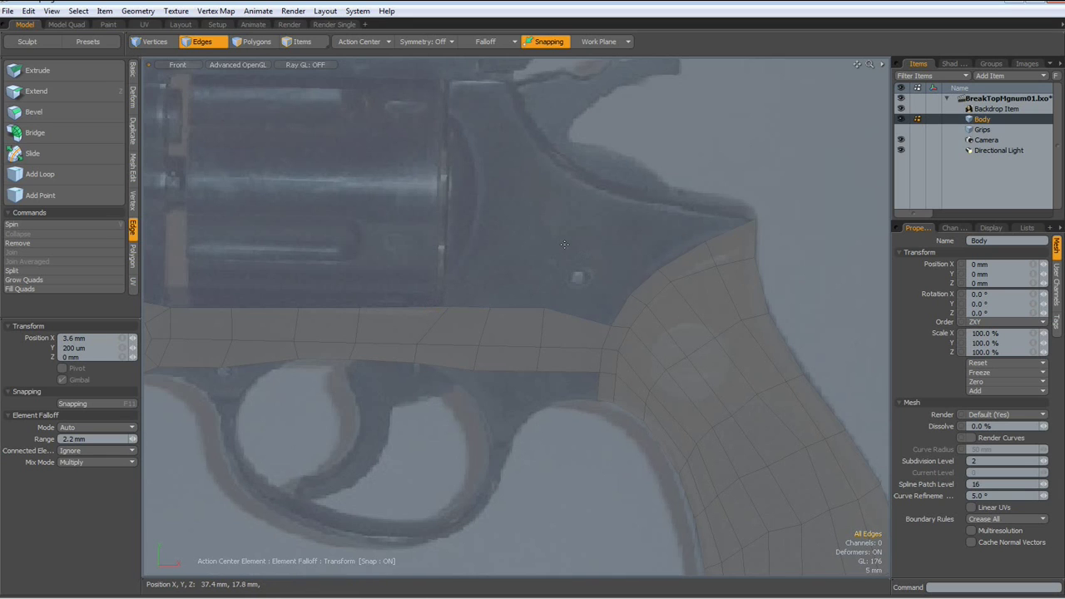
left_click(446, 307)
key("q")
- Extend the two upper-border edges behind the cylinder upward in three successive rows, the last one 4.2 mm high
left_click(466, 308)
left_click(517, 307, "shift")
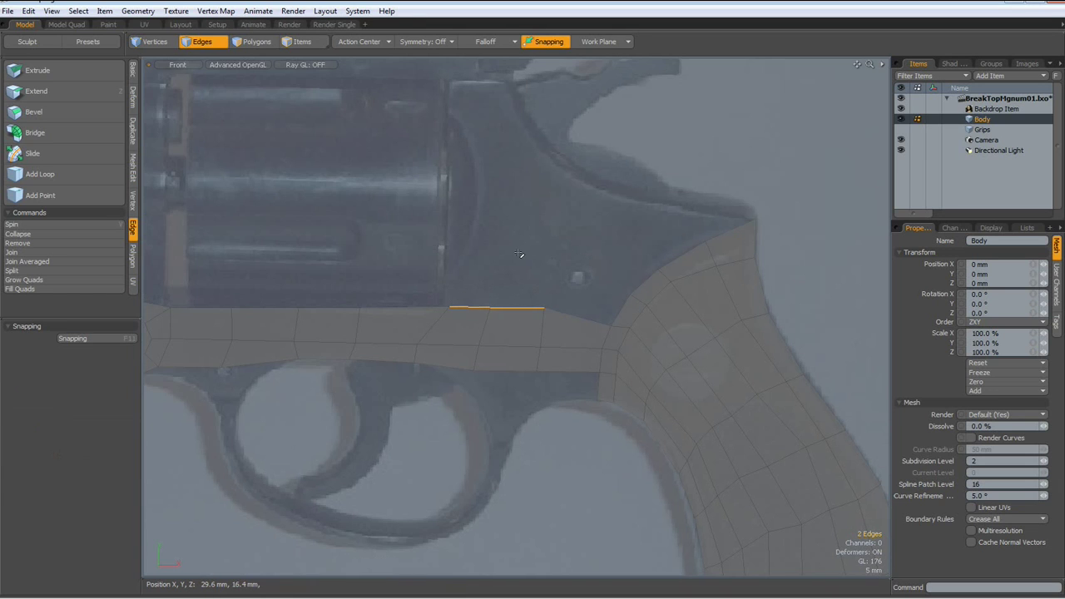
key("shift+x")
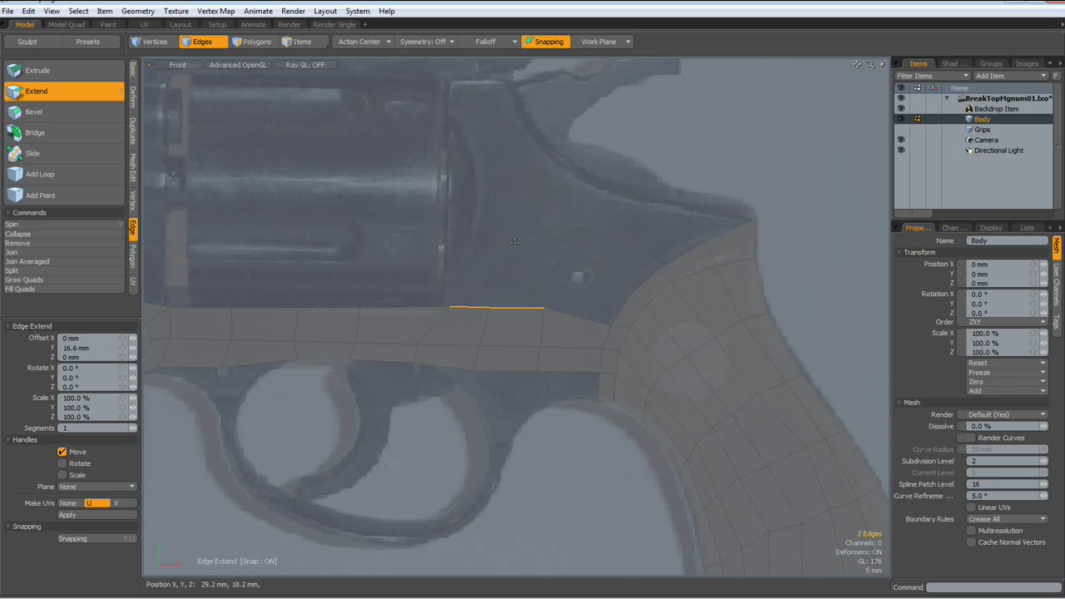
left_click(514, 243)
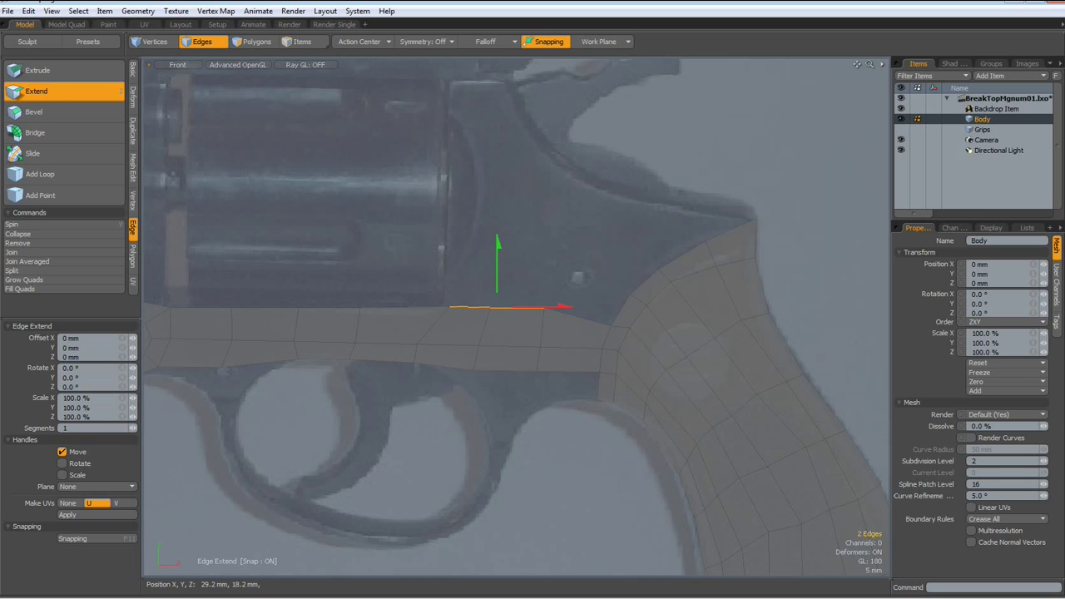
left_click_drag(500, 247, 497, 155)
left_click(499, 227, "shift")
left_click(534, 191, "shift")
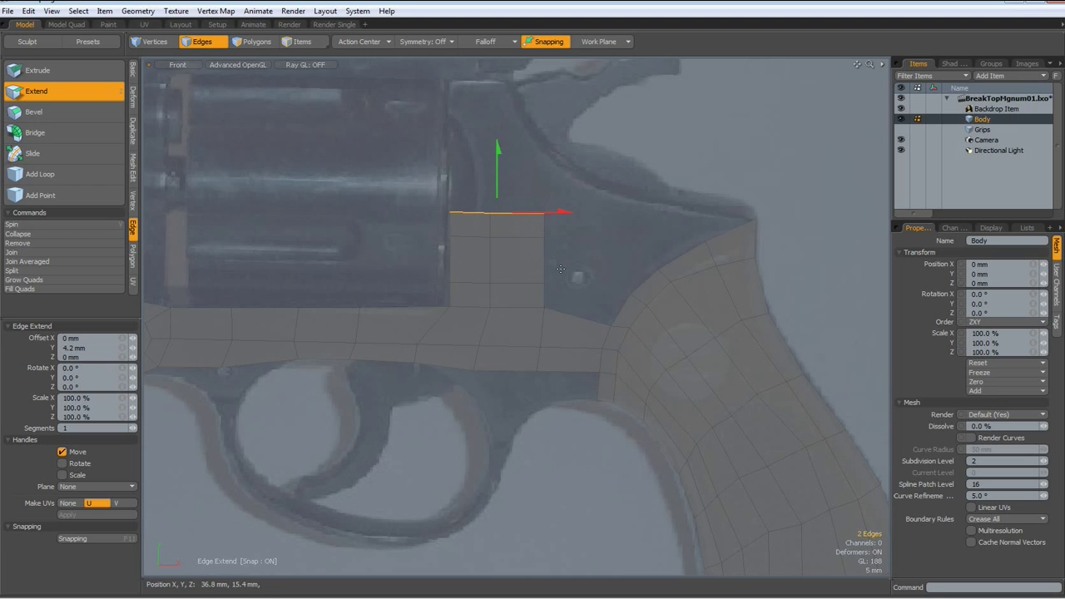
key("space")
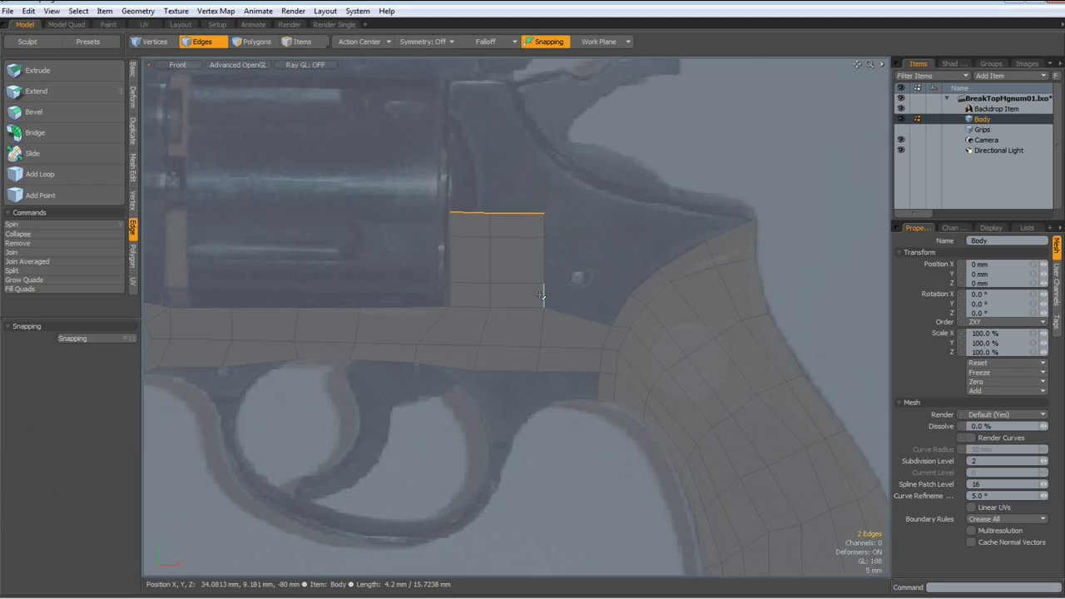
- Bridge the lowest rear edge of the new upright block to the nearest front edge of the grip, using one segment
left_click(547, 296)
left_click(622, 309, "shift")
left_click(60, 134)
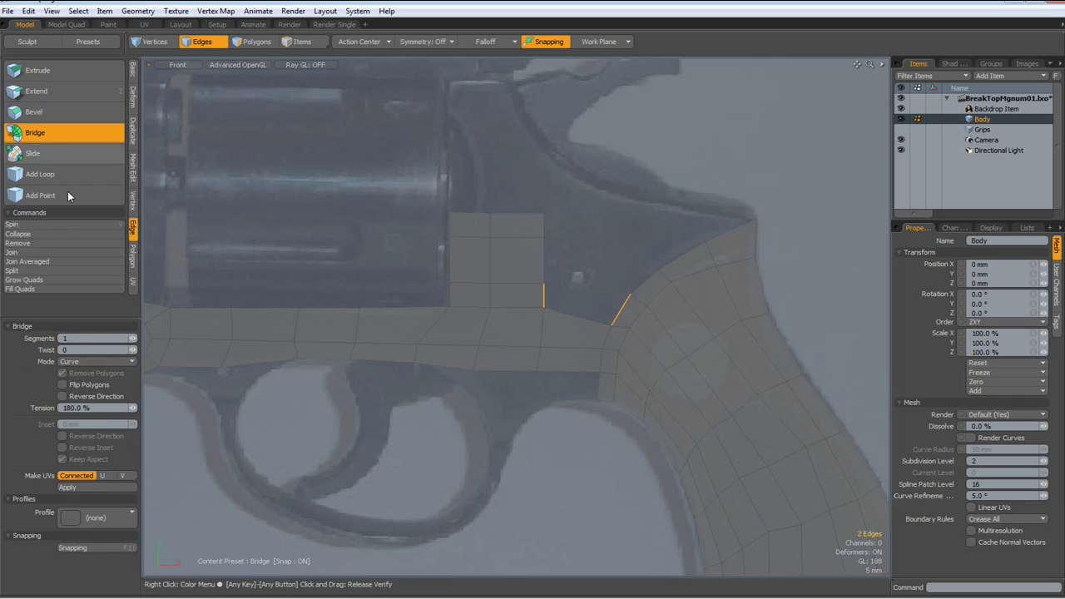
left_click(234, 442)
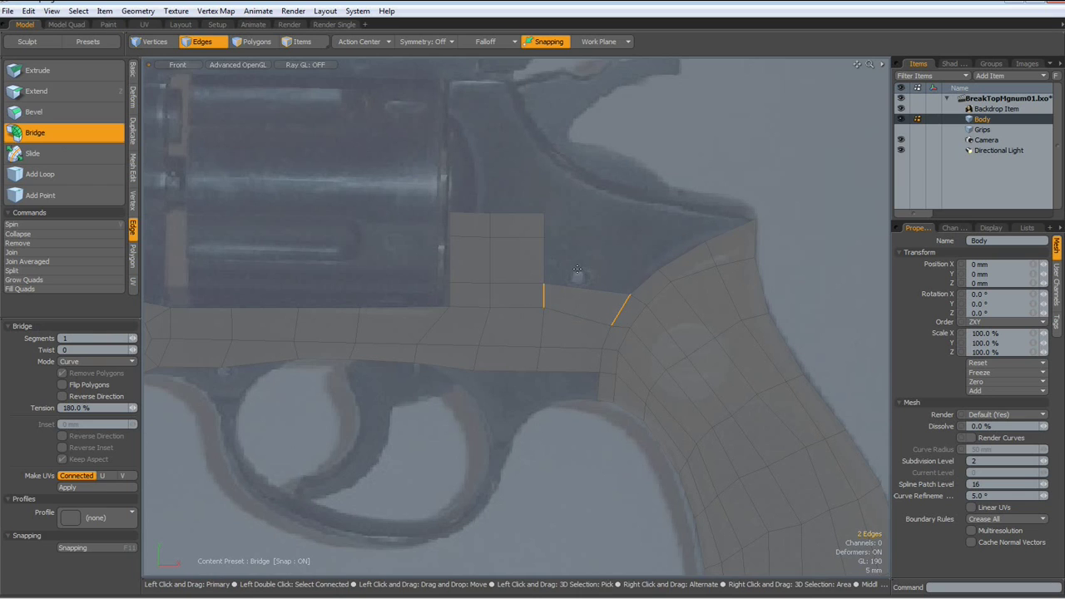
key("space")
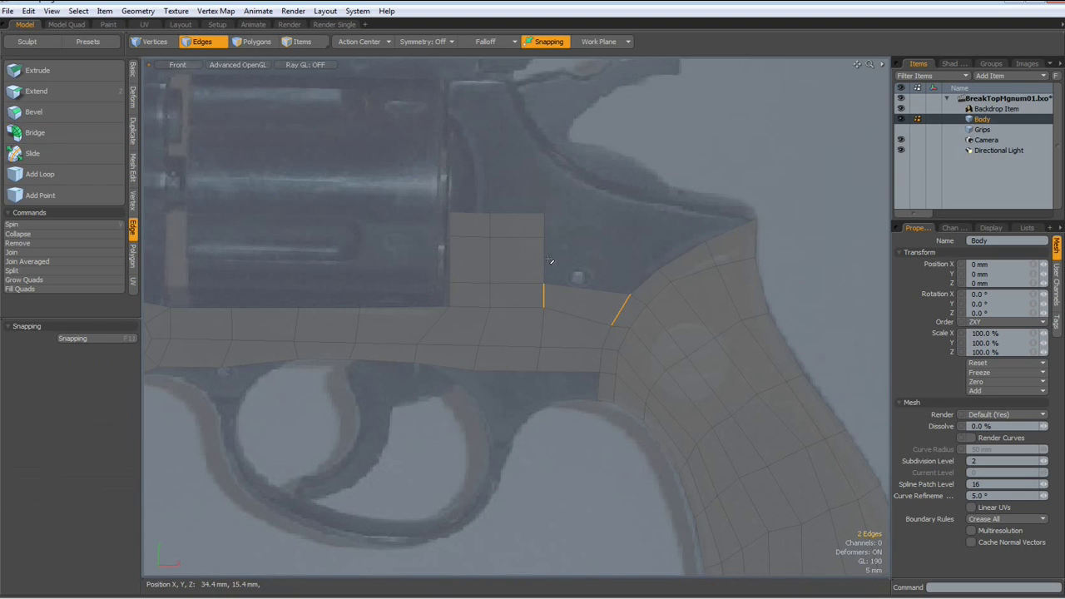
- Bridge the block's middle rear edge to the matching grip edge just above the first bridge
left_click(544, 258)
left_click(644, 281, "shift")
left_click(52, 136)
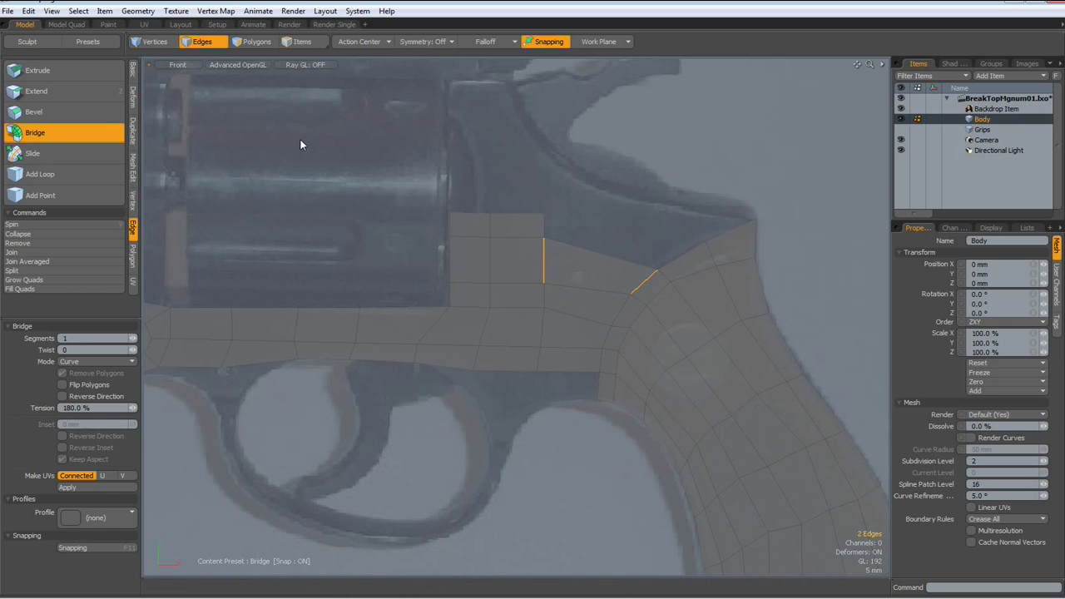
key("space")
- Bridge the block's uppermost rear edge to the next grip edge up toward the frame's rear tip
left_click(553, 226)
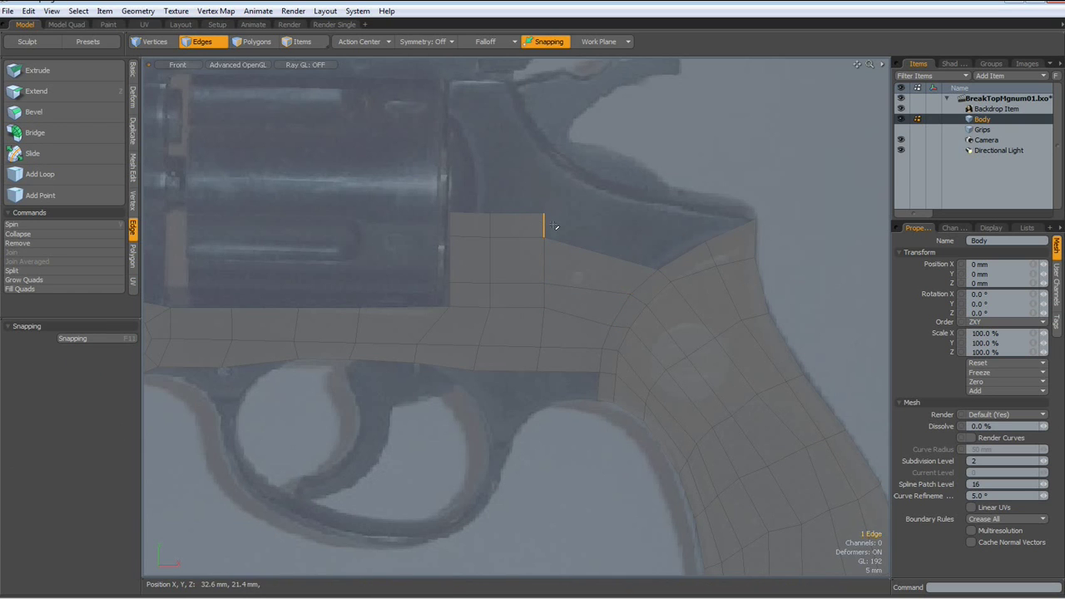
left_click(680, 256, "shift")
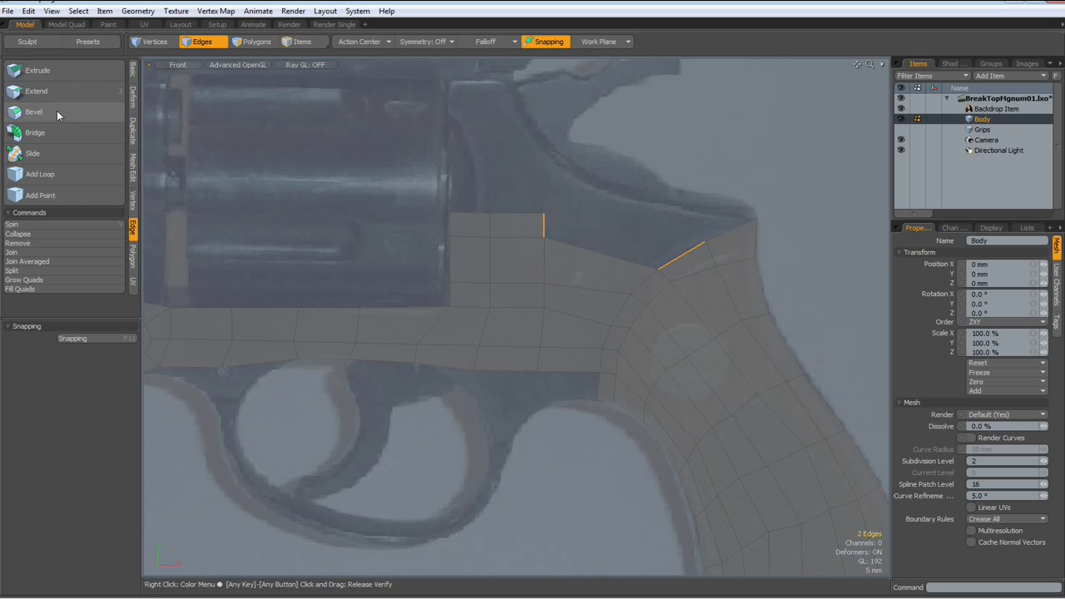
left_click(40, 133)
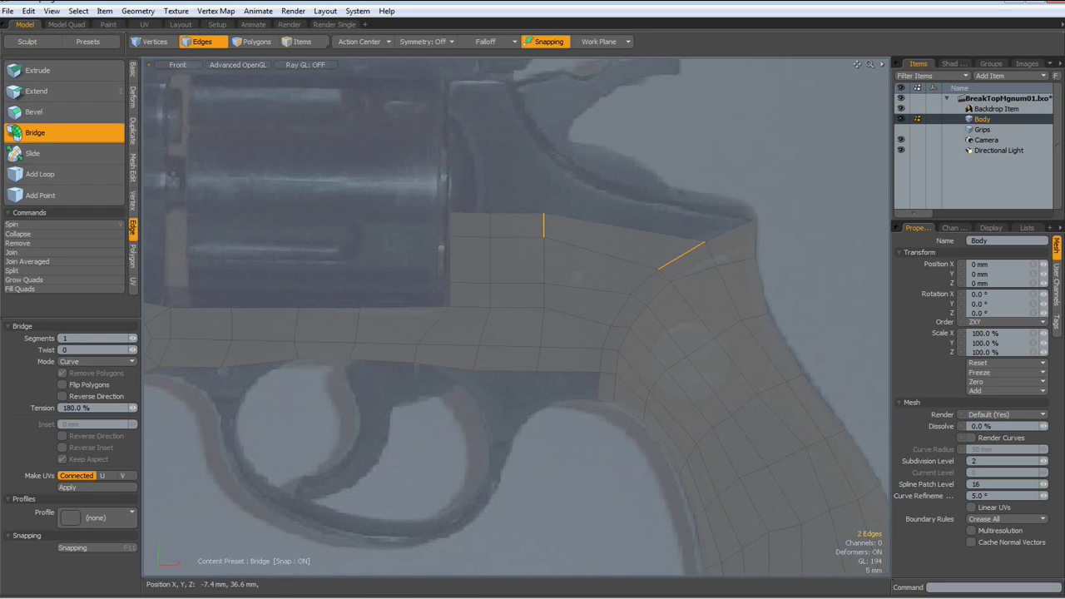
key("space")
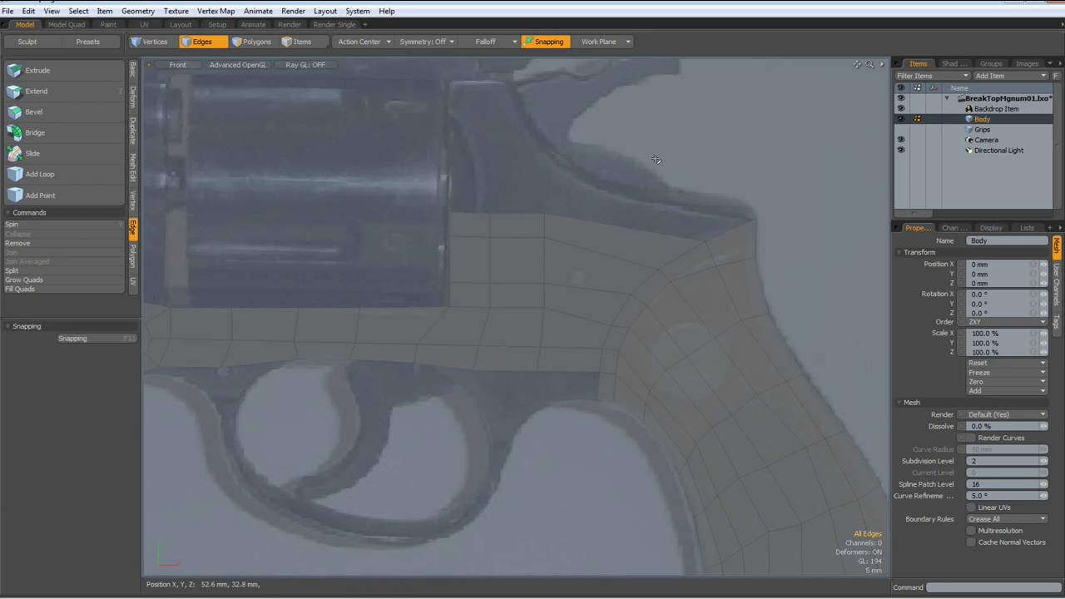
- Extend the three edges along the frame's upper border upward by one row toward the base of the hammer
left_click(612, 227)
left_click(520, 216, "shift")
left_click(471, 210, "shift")
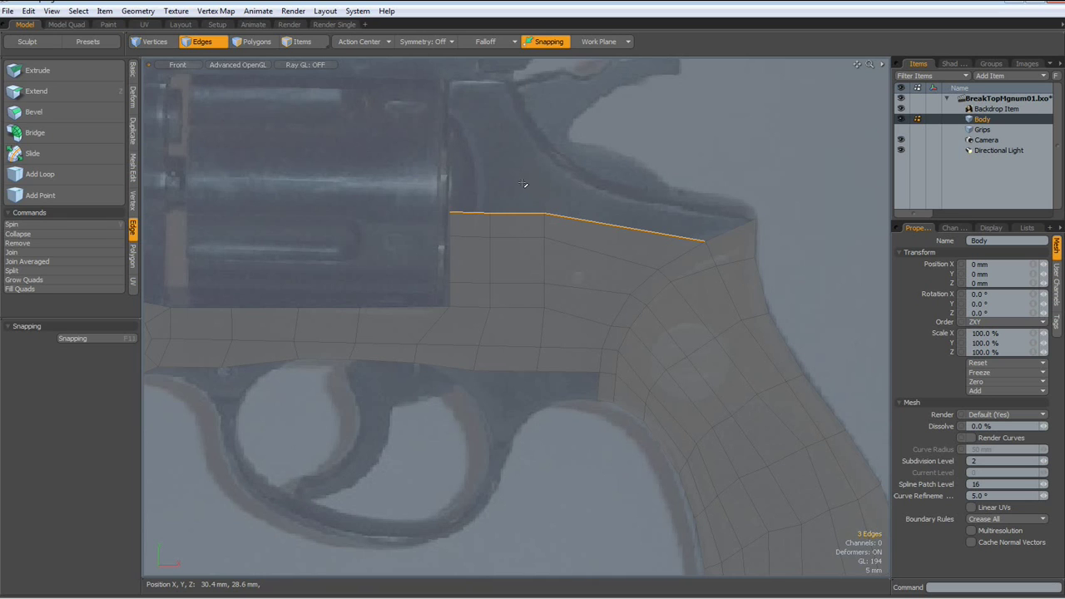
key("shift+x")
left_click_drag(579, 172, 579, 142)
key("space")
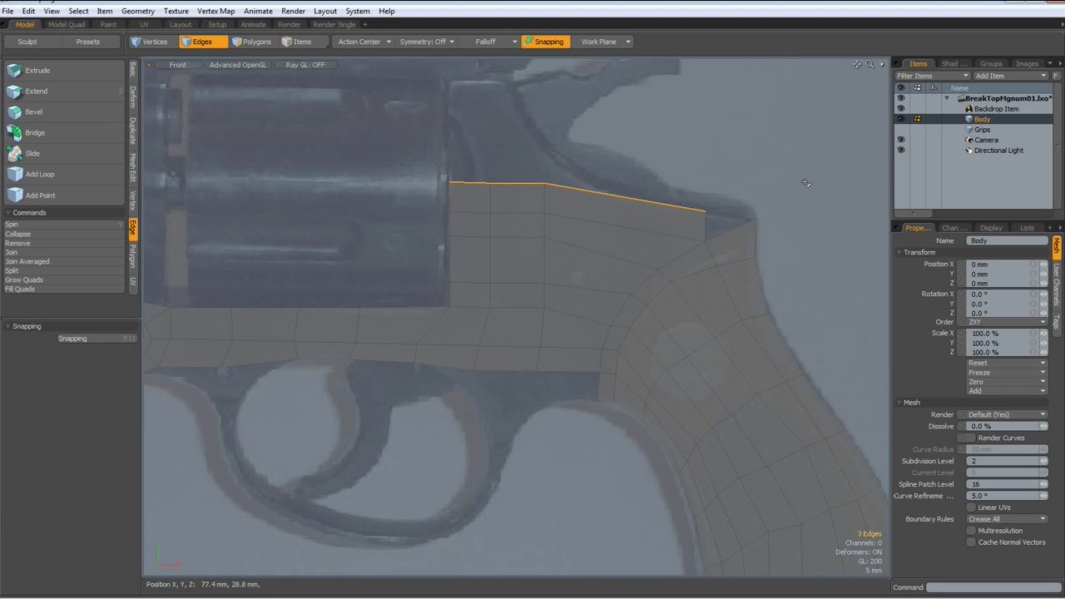
- Join the rear corner vertex of the extended row to the grip's upper rear tip vertex
key("3")
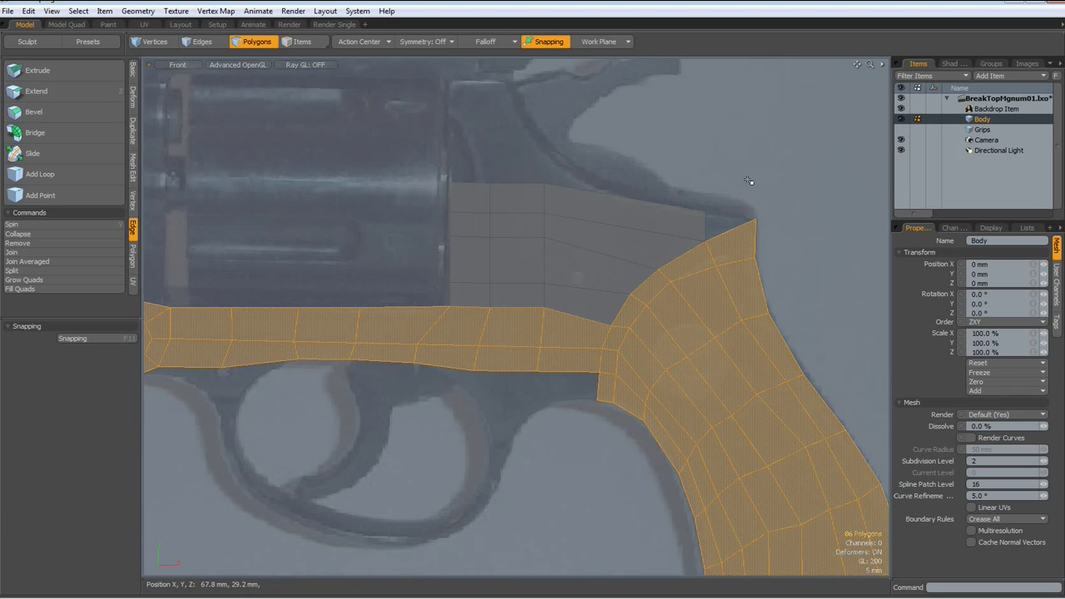
left_click(749, 179)
key("1")
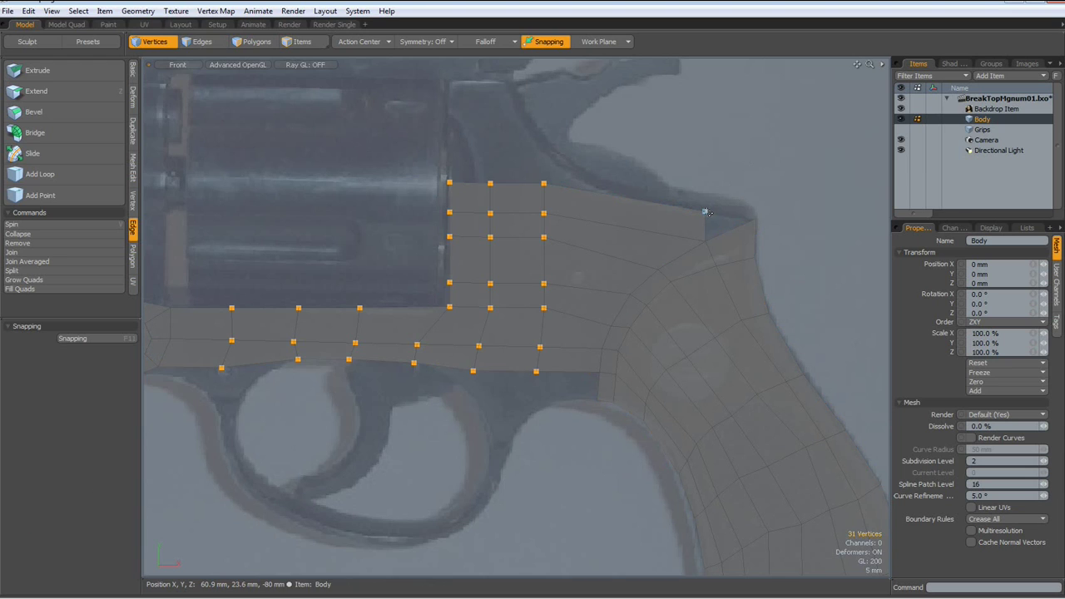
left_click(705, 212)
left_click(754, 219, "shift")
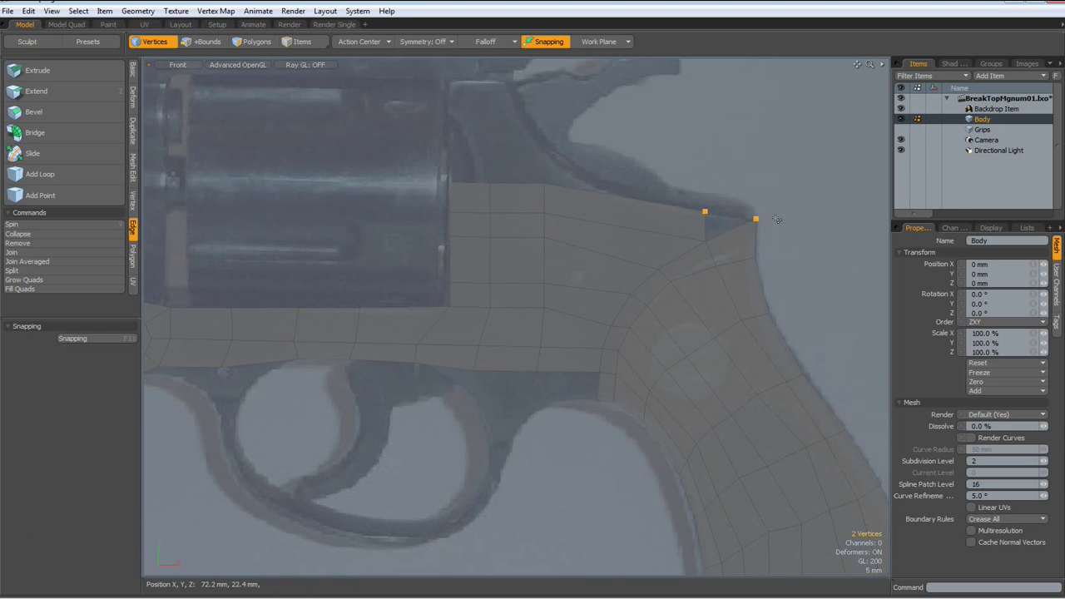
key("ctrl+j")
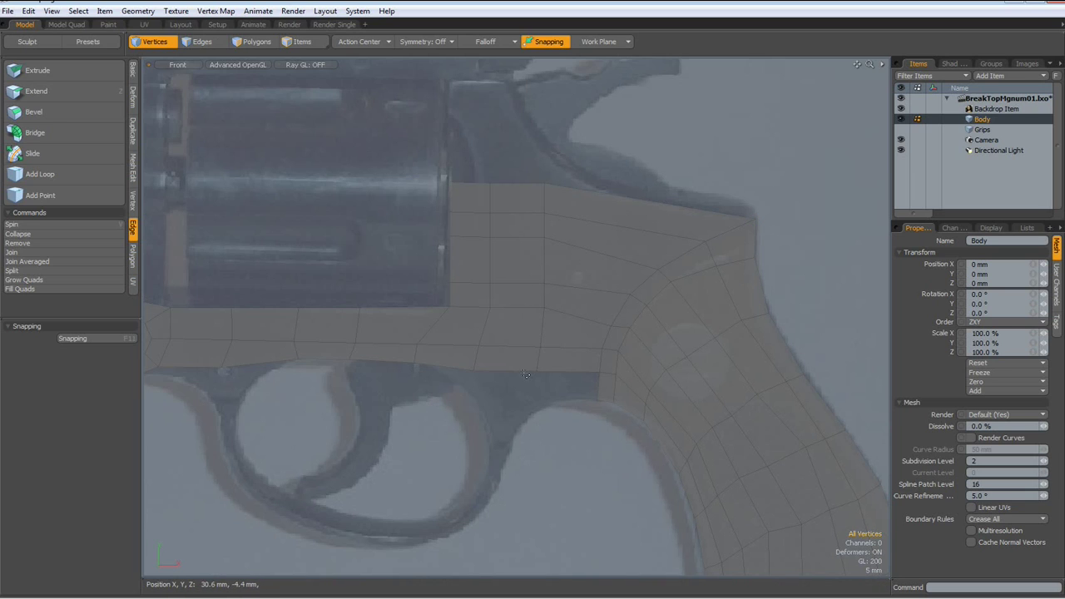
key("2")
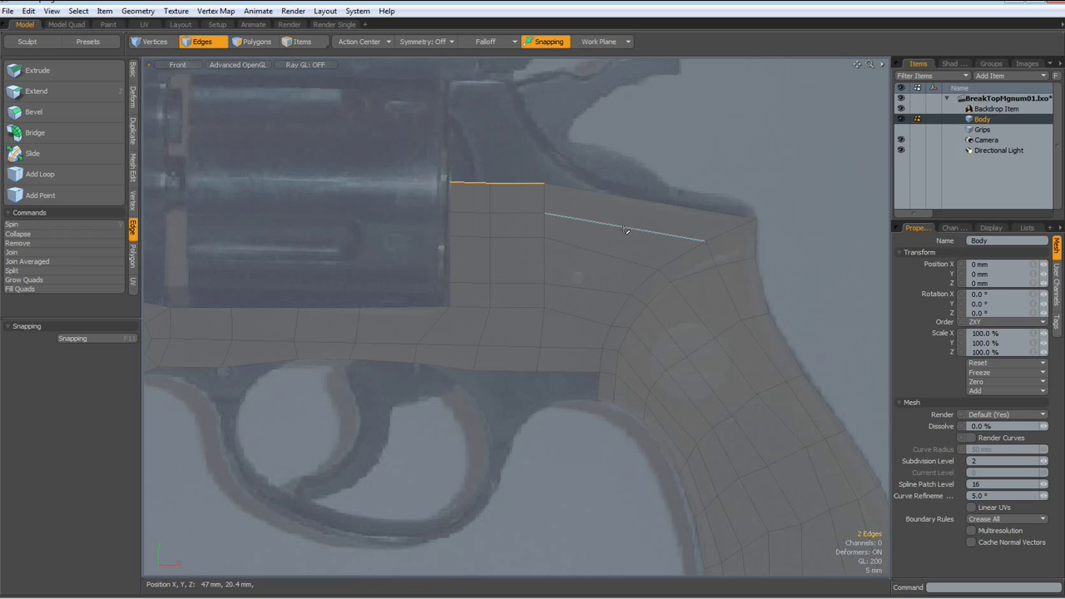
- Add an edge loop at about 58% across the bridged faces between the block behind the cylinder and the grip
left_click(64, 174)
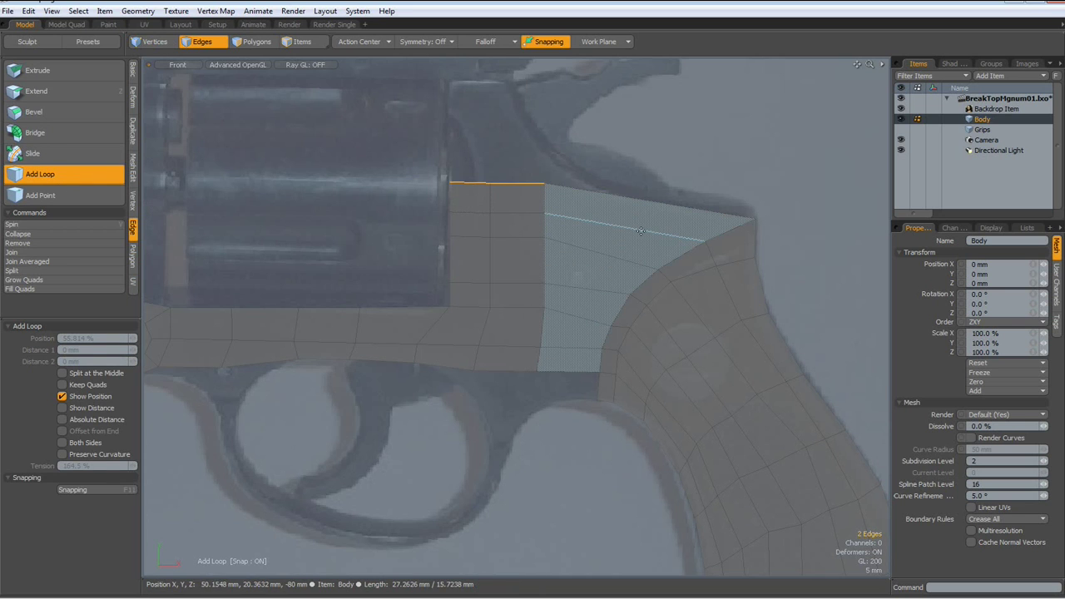
left_click_drag(640, 230, 611, 224)
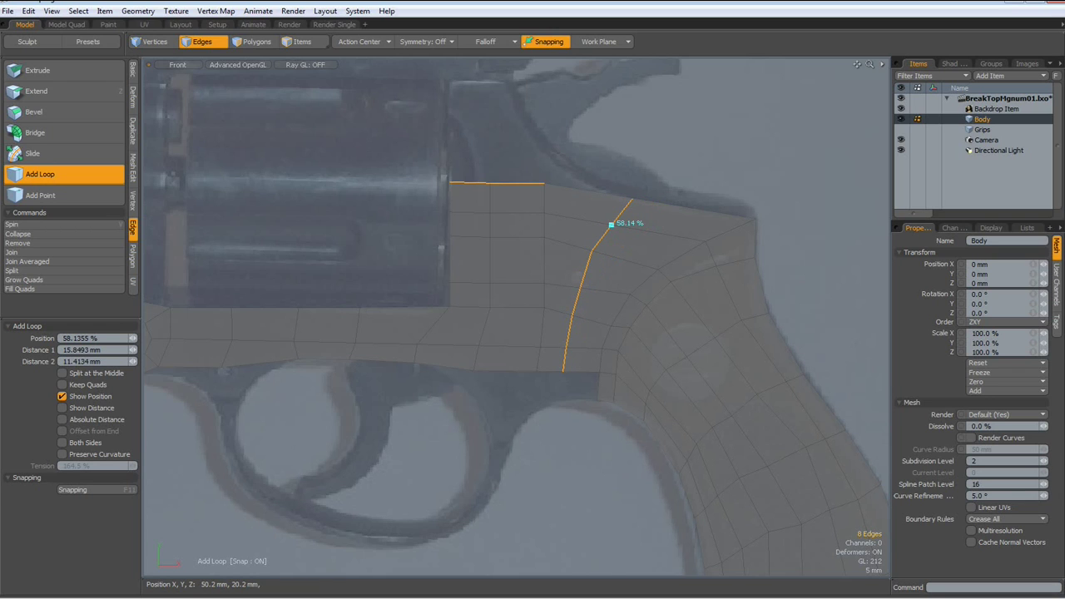
key("q")
left_click(807, 117)
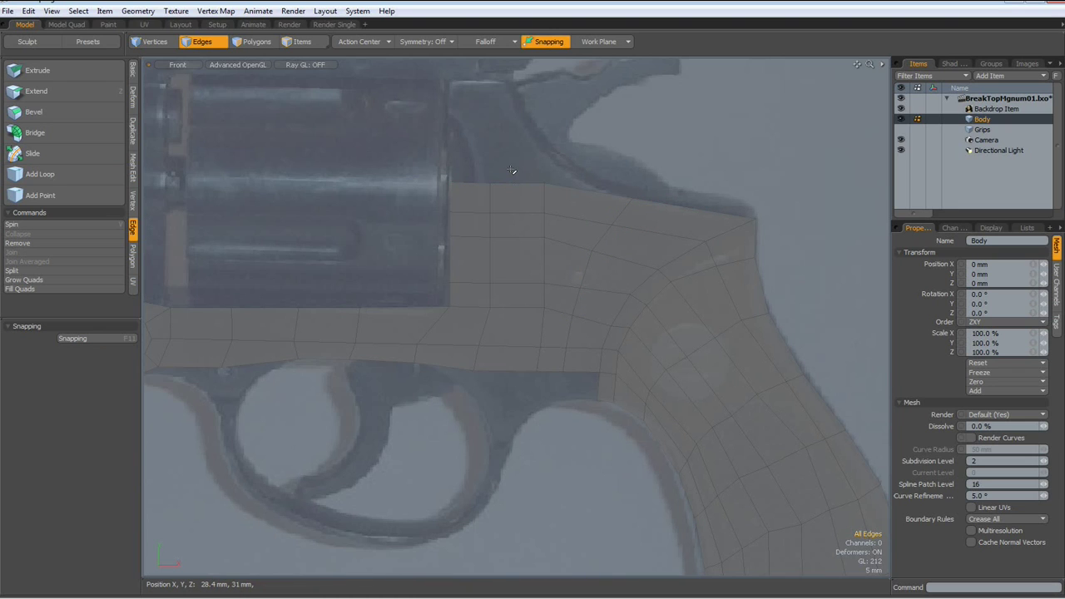
- Move the two top edges of the block behind the cylinder up by 5.6 mm
left_click(514, 188)
left_click(478, 184, "shift")
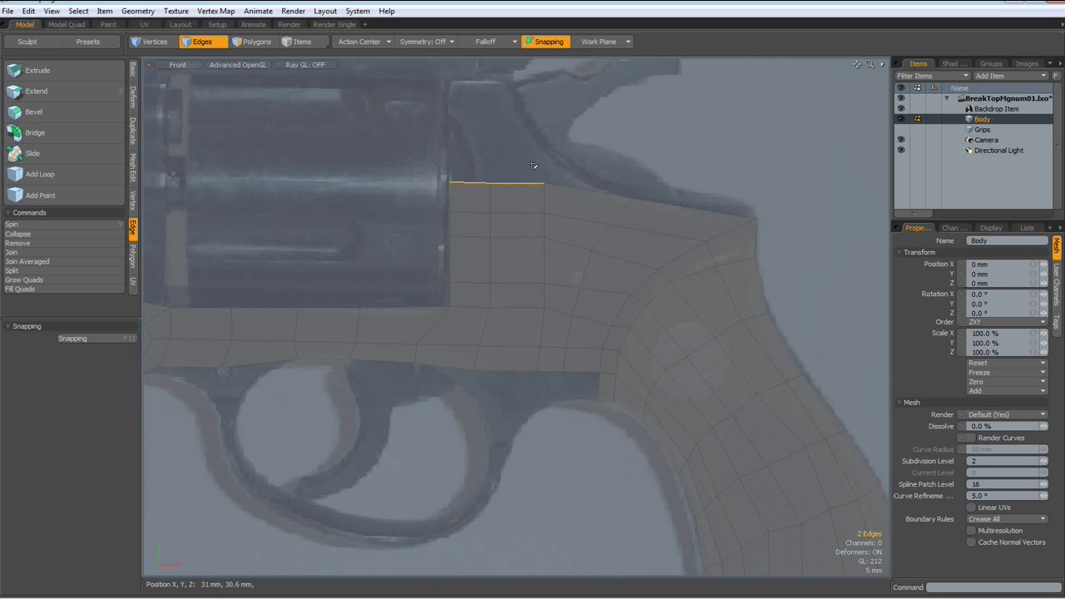
key("w")
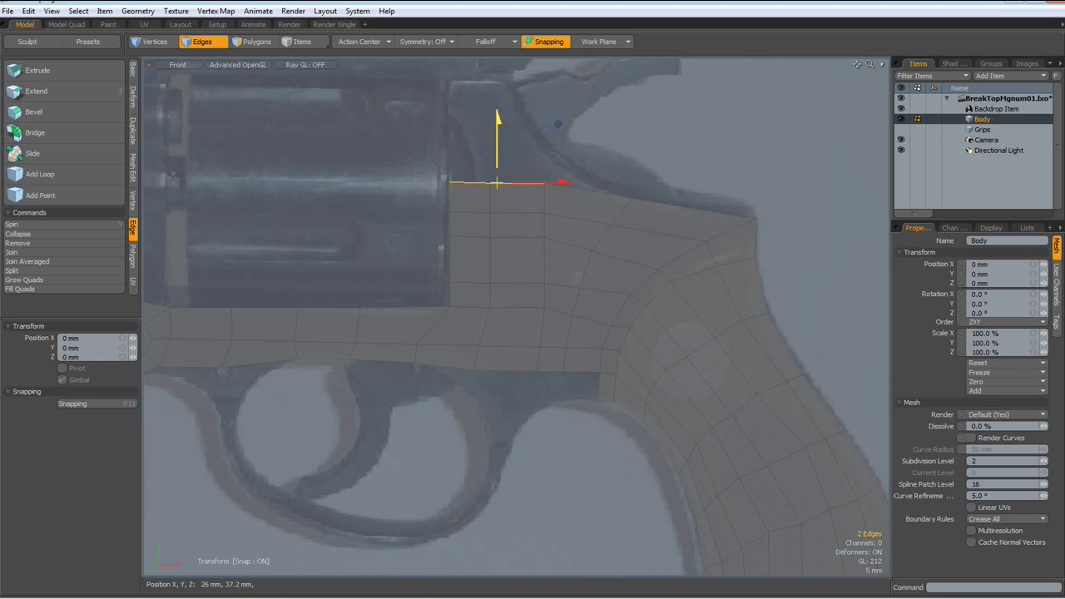
left_click_drag(499, 138, 500, 105)
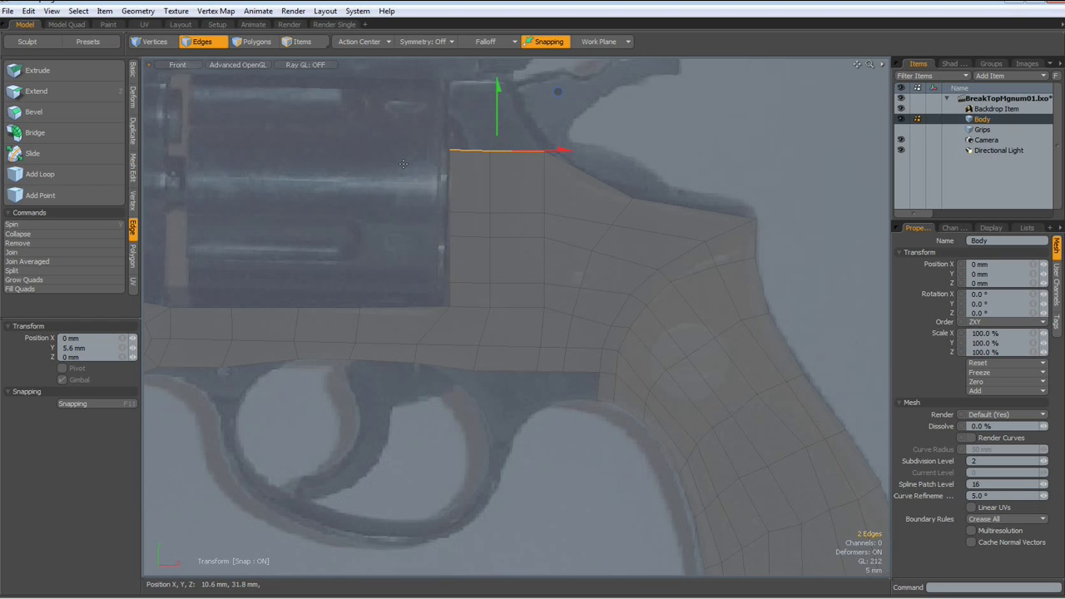
key("space")
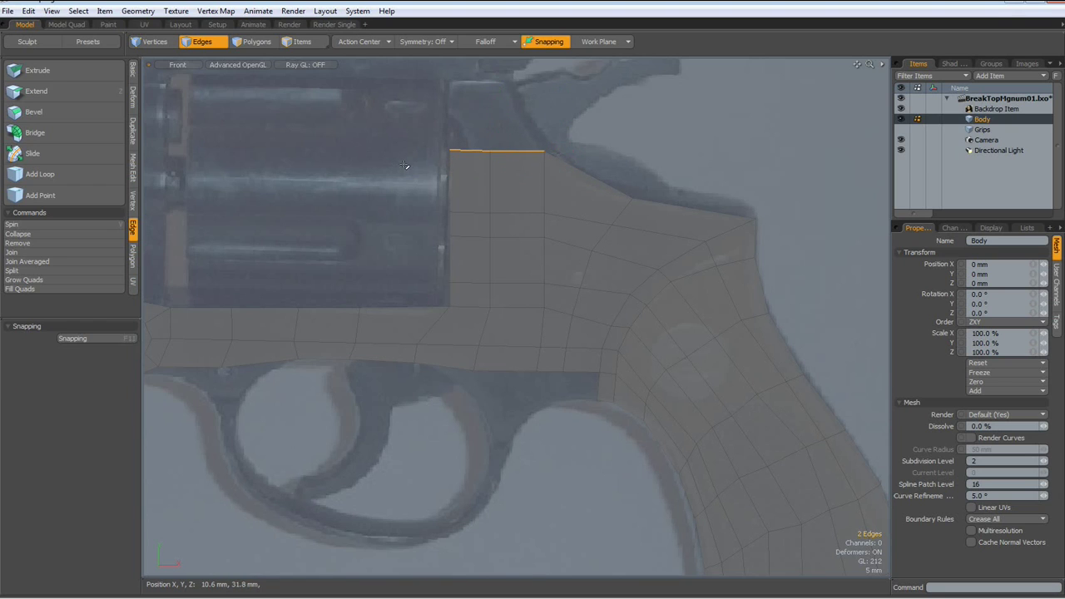
- Add a second edge loop at about 48% between the block's rear edge and the previous loop
left_click(51, 173)
left_click(586, 219)
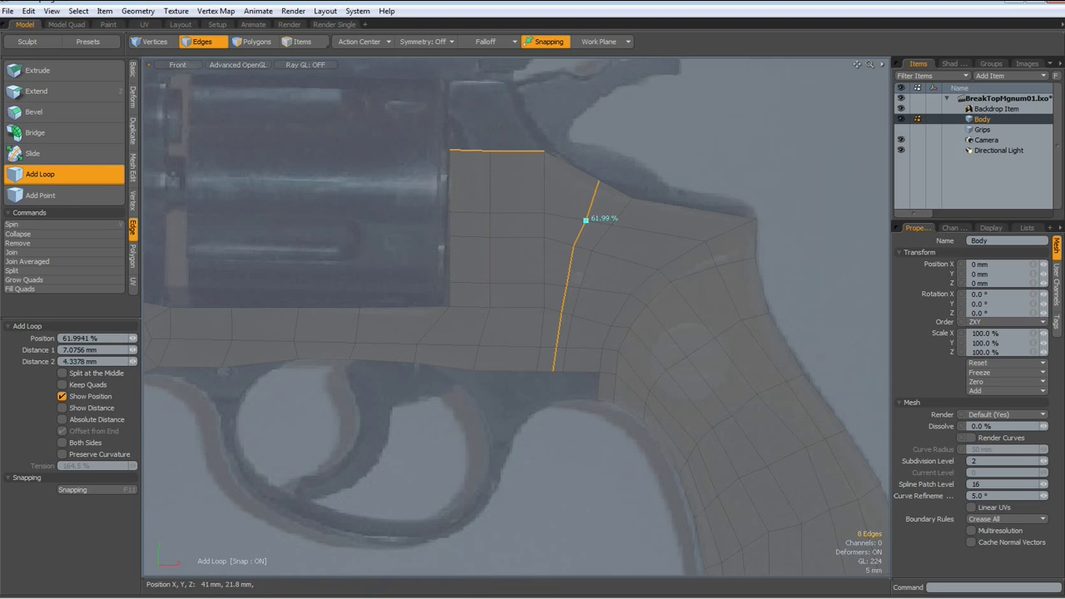
left_click_drag(586, 219, 574, 217)
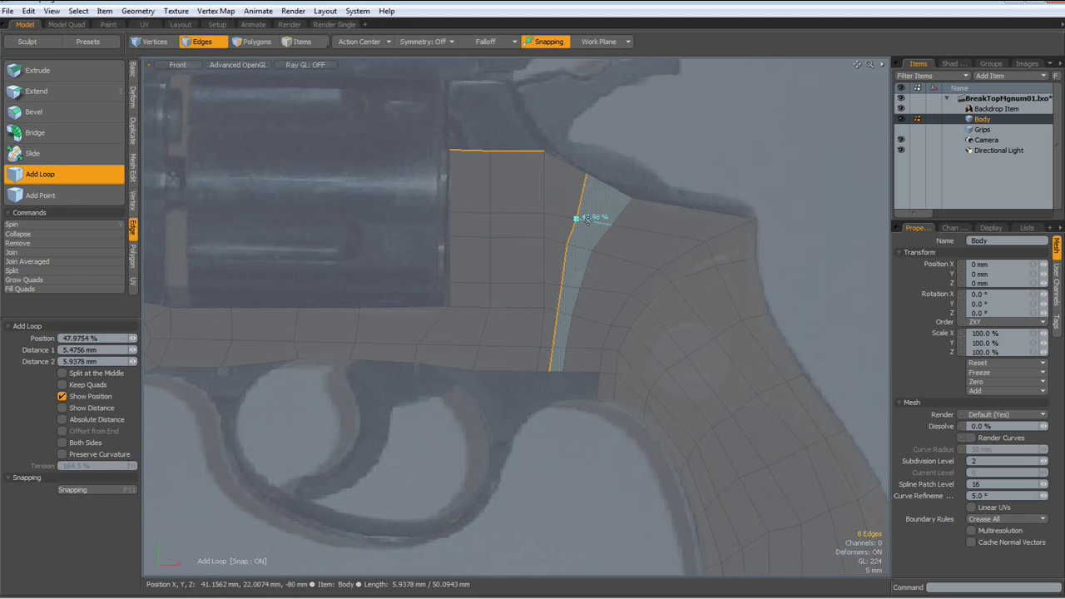
key("space")
left_click(708, 159)
- Move the new loop's top vertex 0.8 mm forward and 1.6 mm down onto the frame's curved outline
key("t")
left_click_drag(587, 174, 582, 182)
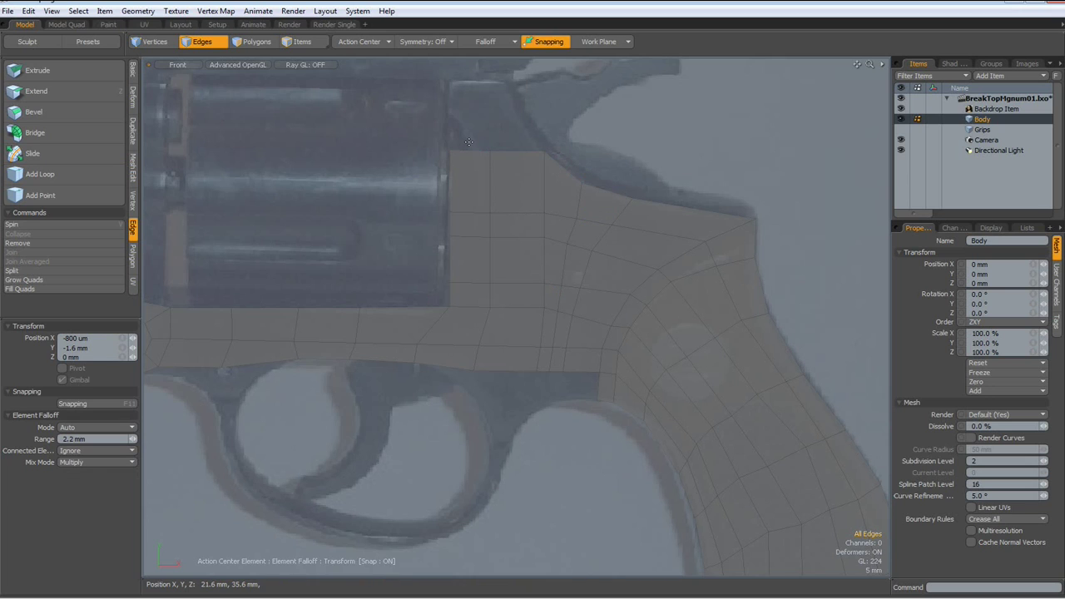
left_click_drag(464, 186, 468, 163)
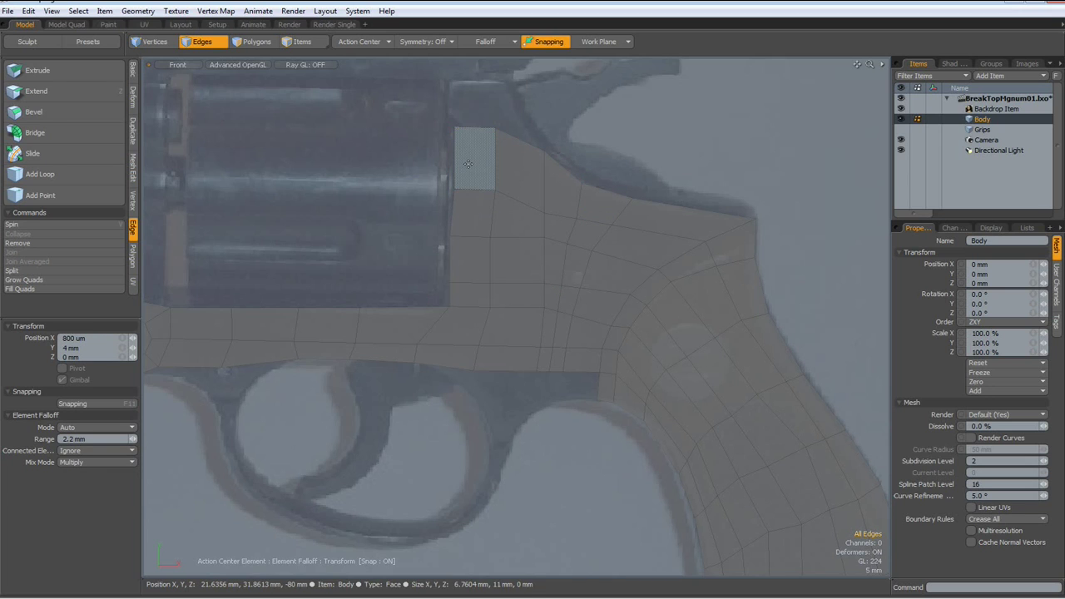
key("ctrl+z")
key("q")
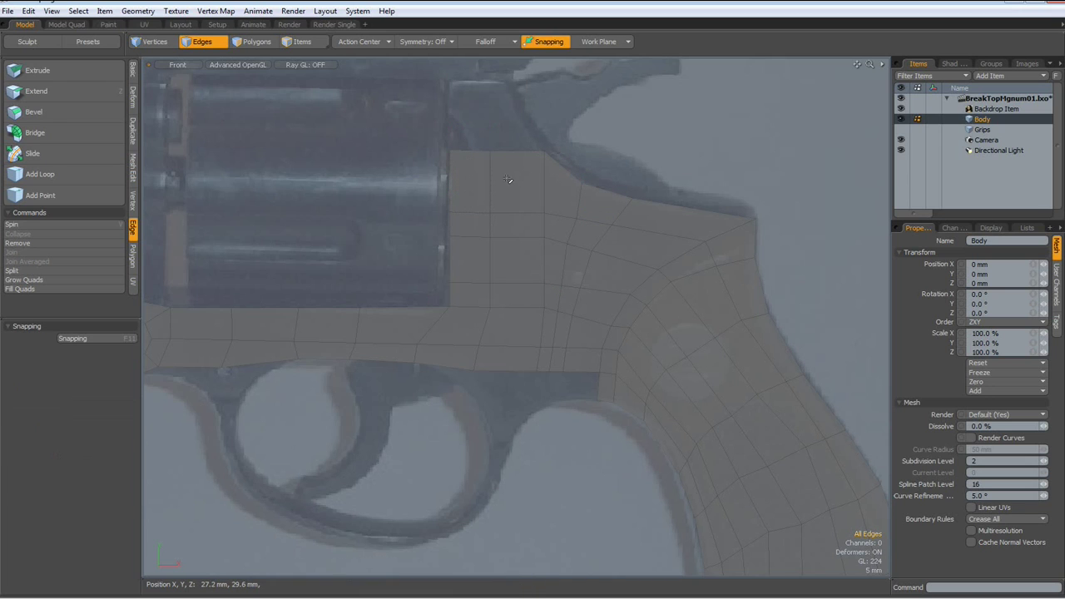
- Extend the two top edges of the block behind the cylinder upward by 12.2 mm to the frame's top
left_click(468, 150)
left_click(507, 148, "shift")
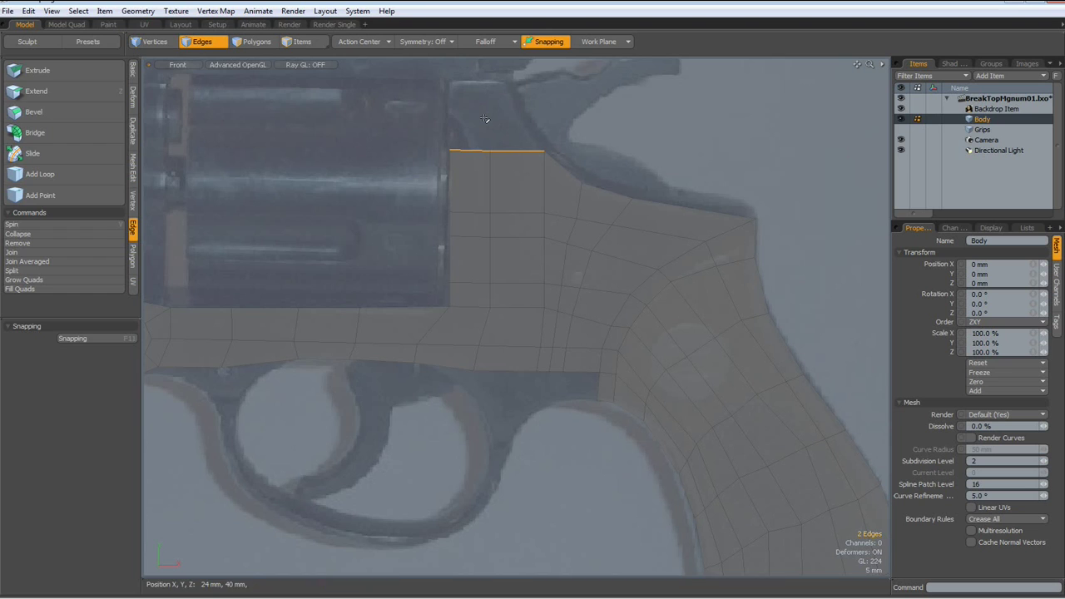
key("shift+x")
left_click_drag(497, 109, 497, 63)
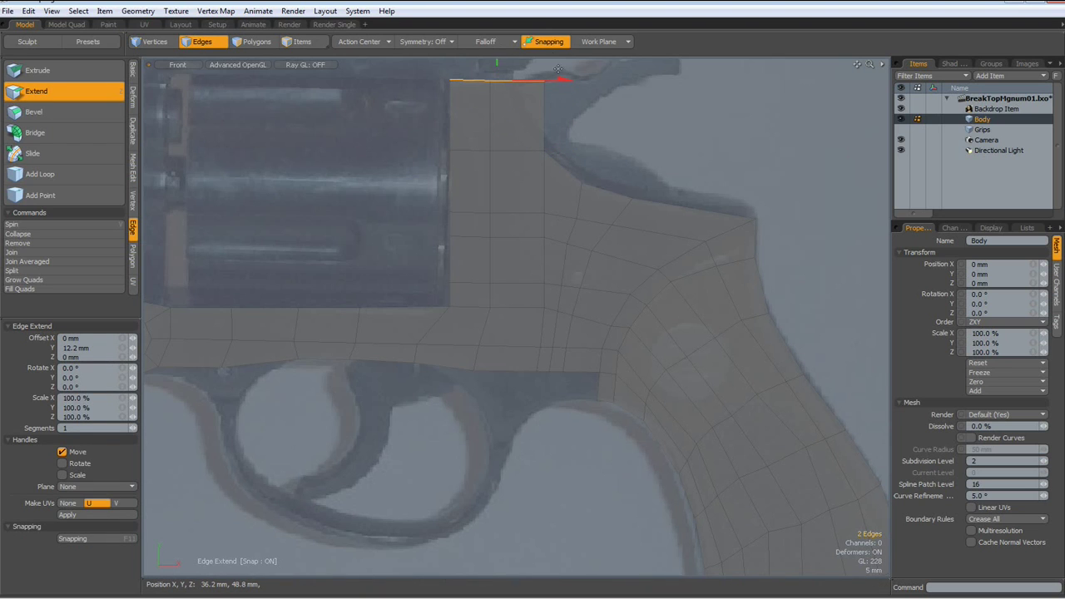
key("space")
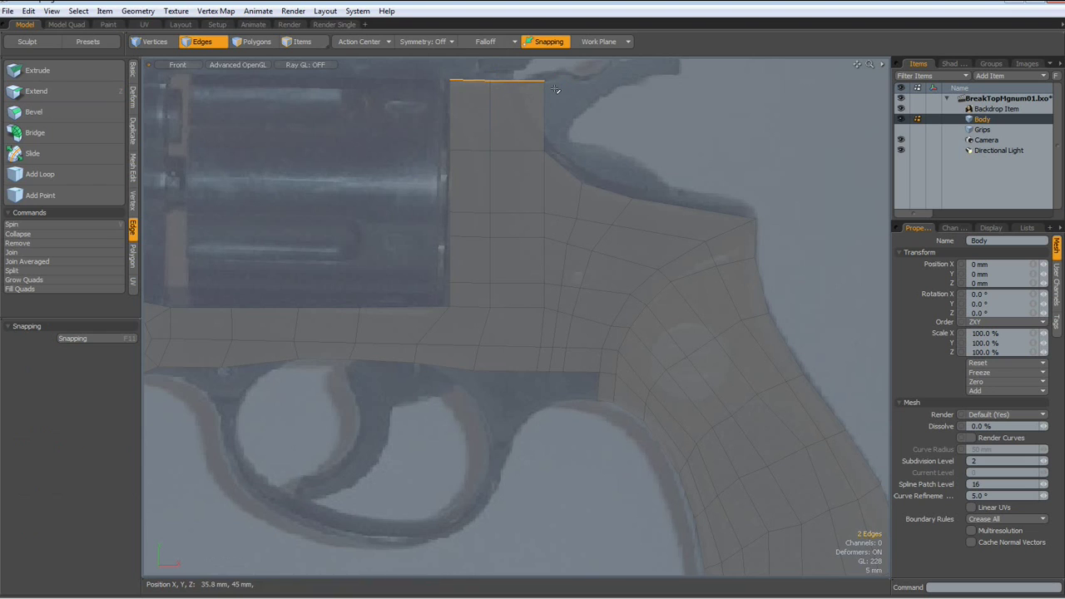
- Move the extended block's upper rear corner vertex 6.2 mm forward to match the frame's slope at the hammer
left_click(667, 128)
key("t")
left_click_drag(544, 81, 506, 84)
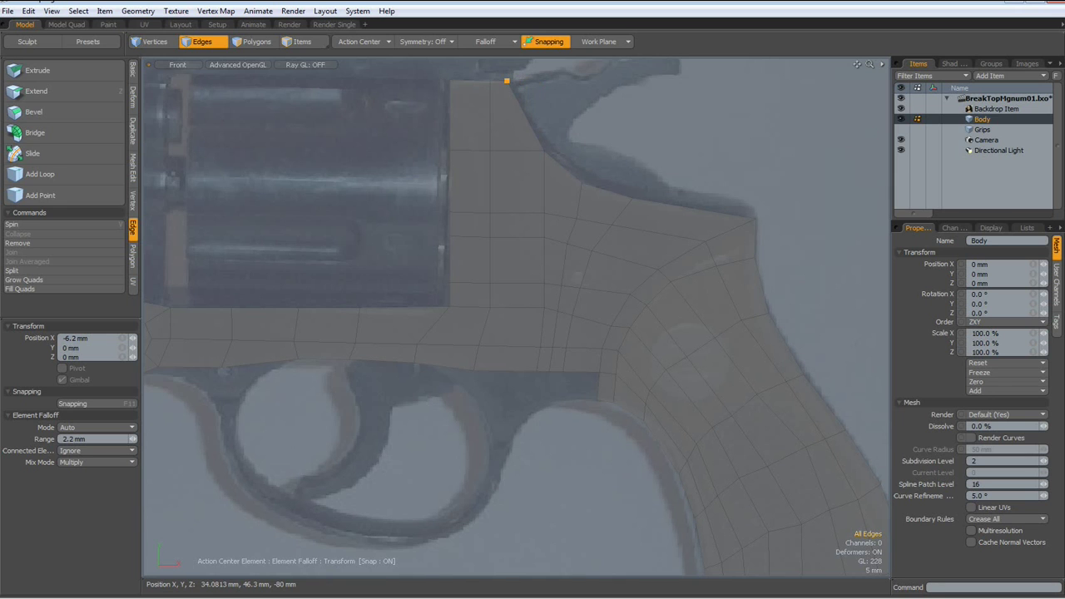
key("space")
- Straighten the five vertical edges along the cylinder's rear side by scaling them to 0% in X
scroll(736, 150, "down", 2)
left_click_drag(724, 157, 750, 254, "alt")
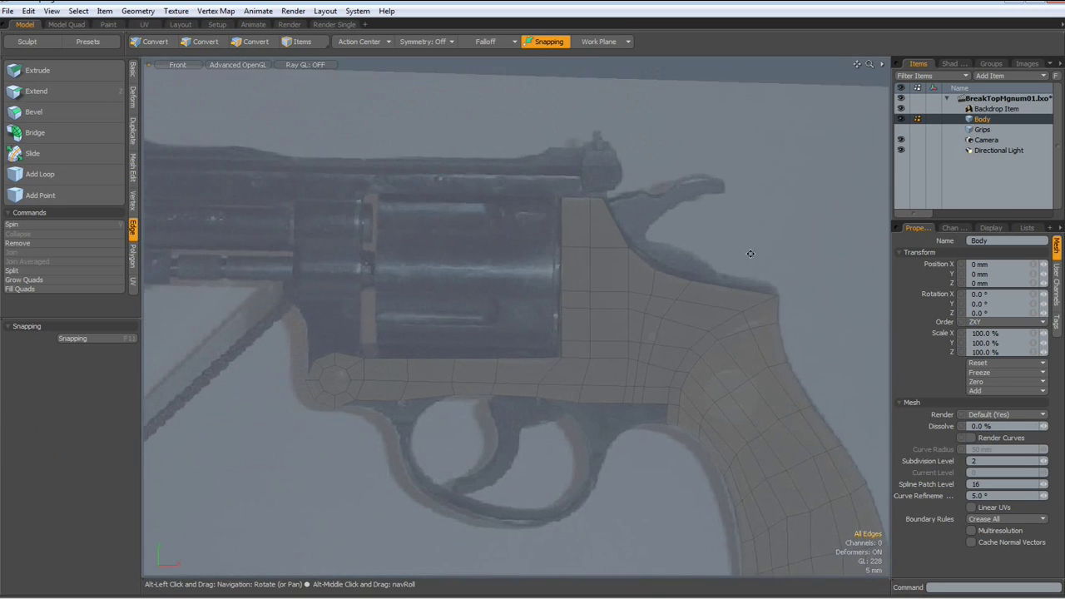
key("2")
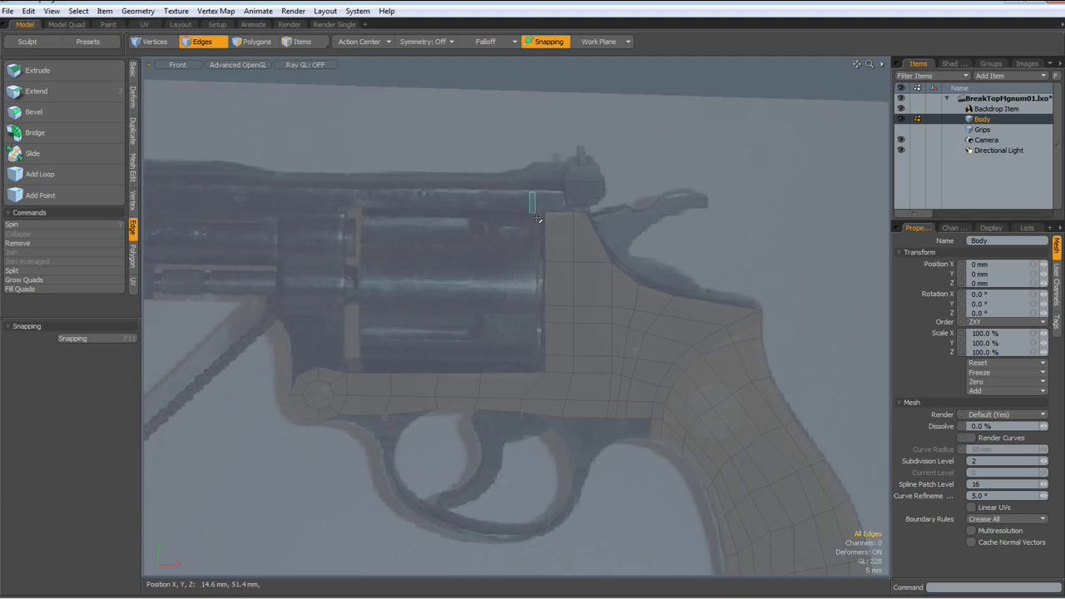
left_click_drag(550, 304, 556, 388)
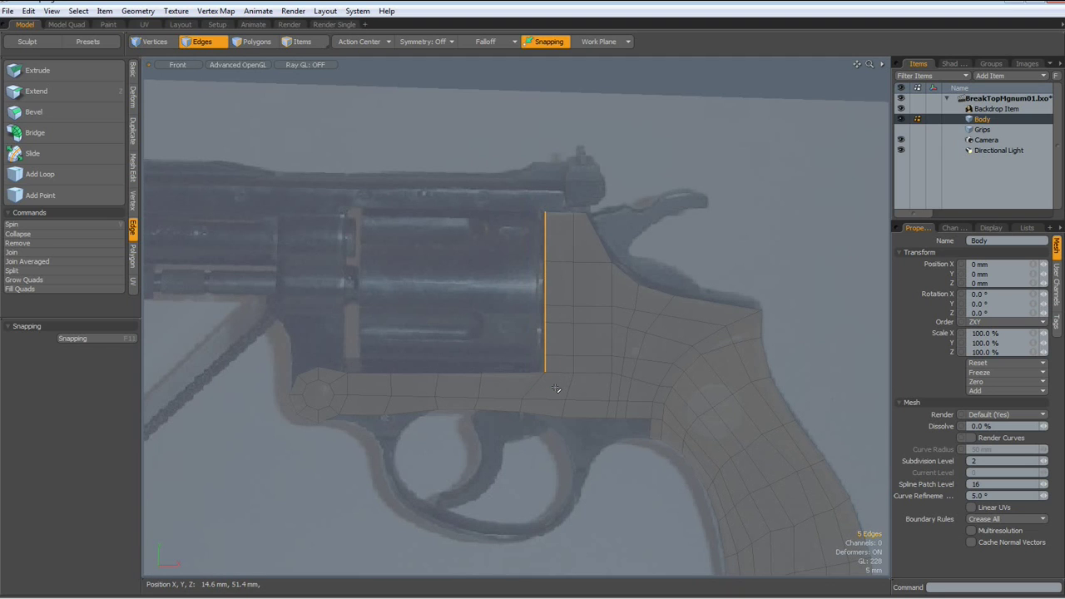
key("r")
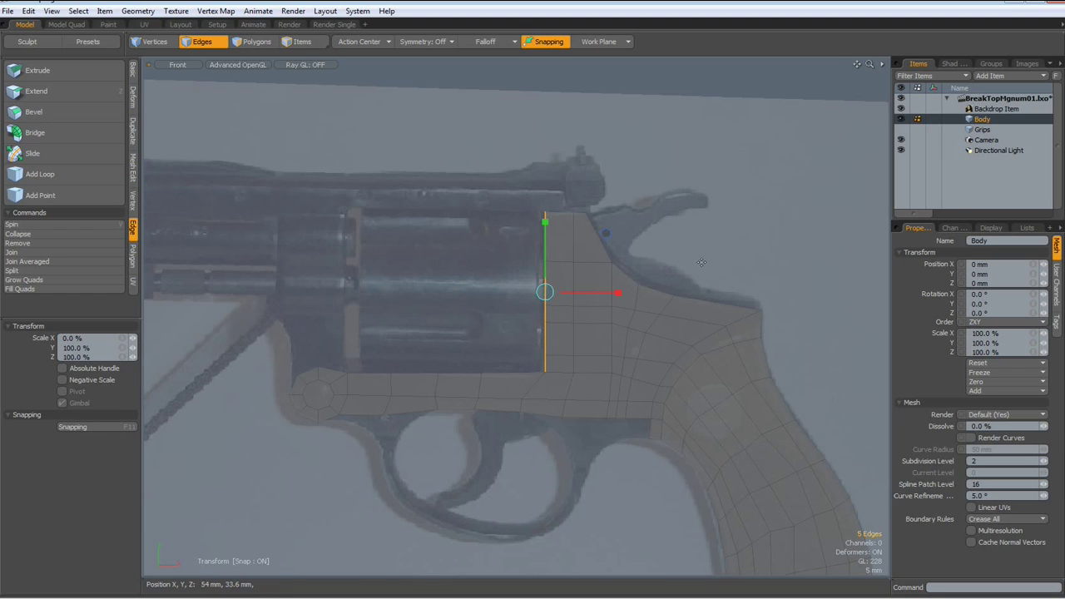
key("space")
- Flatten the two top edges of the block behind the cylinder by scaling them vertically
left_click_drag(490, 181, 617, 233)
key("r")
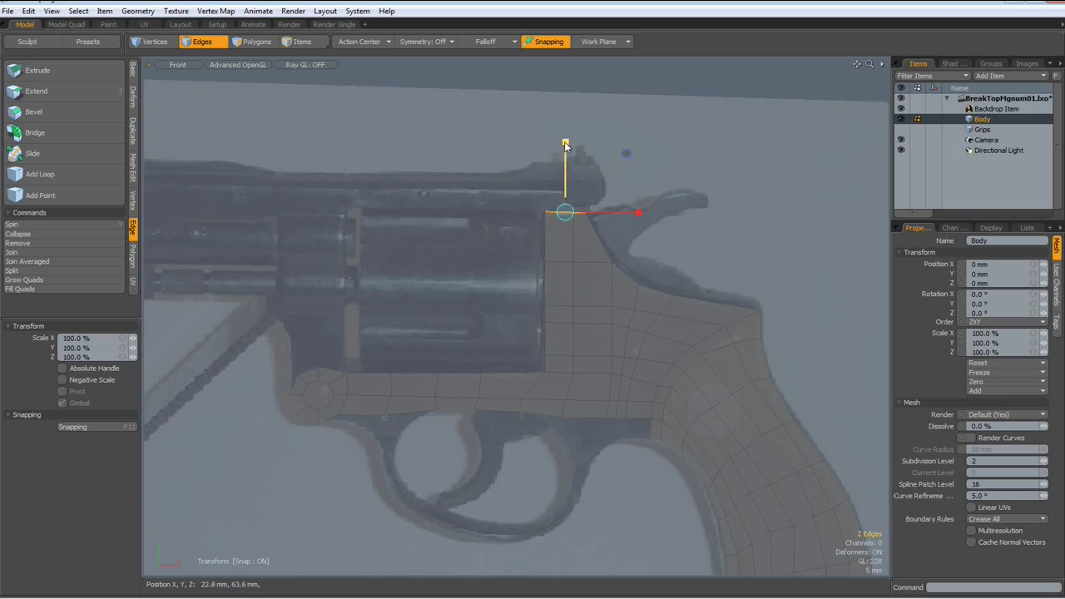
key("space")
left_click(745, 174)
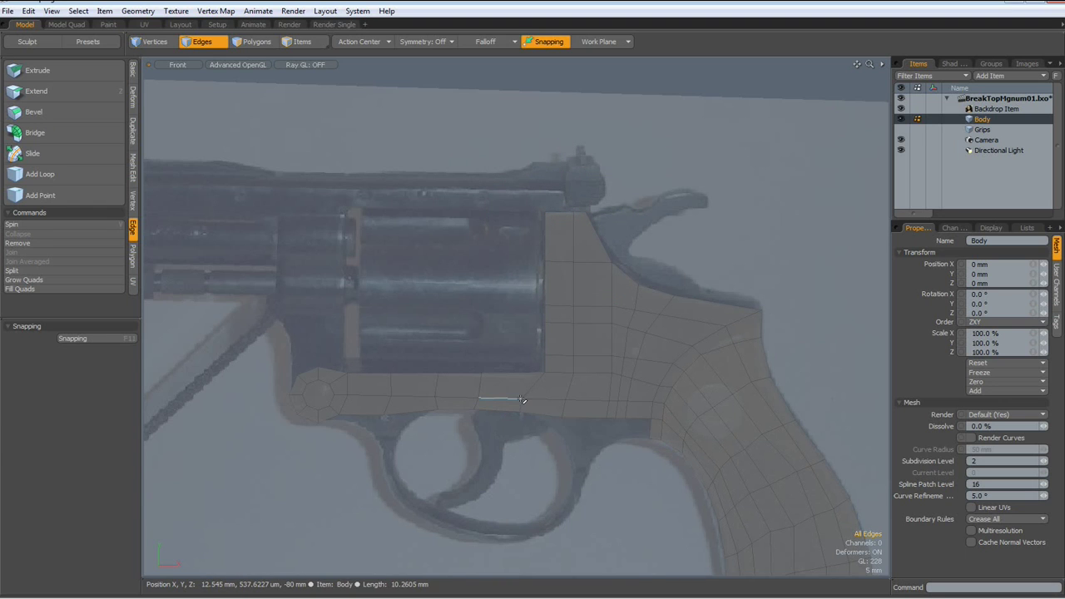
- Move the middle-row vertex beneath the cylinder's rear end 3.6 mm rearward and 0.2 mm down to even the spacing
key("t")
left_click_drag(521, 400, 533, 399)
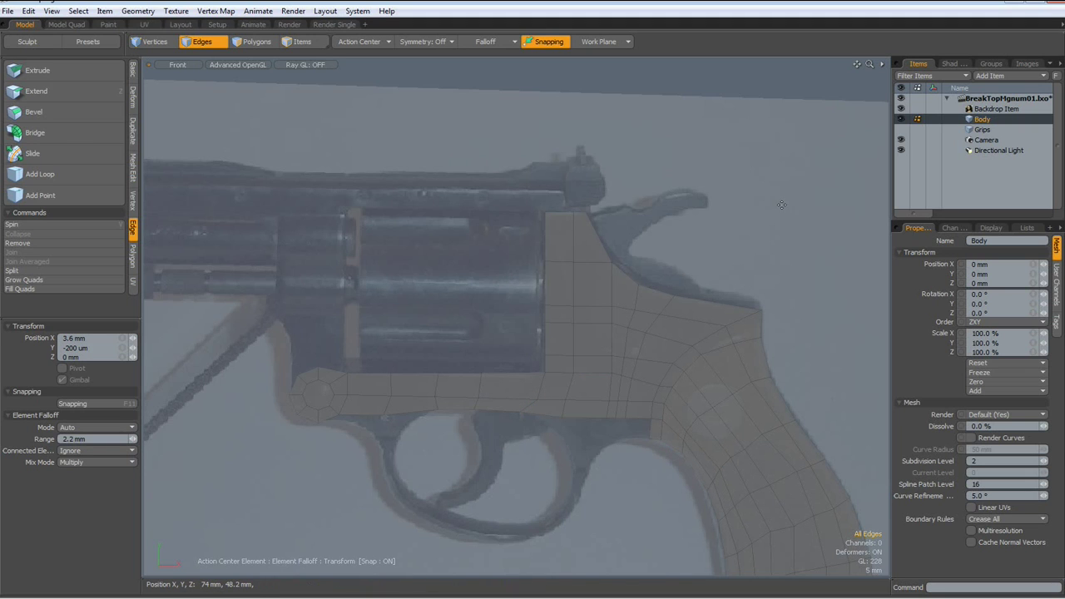
scroll(781, 204, "down", 2)
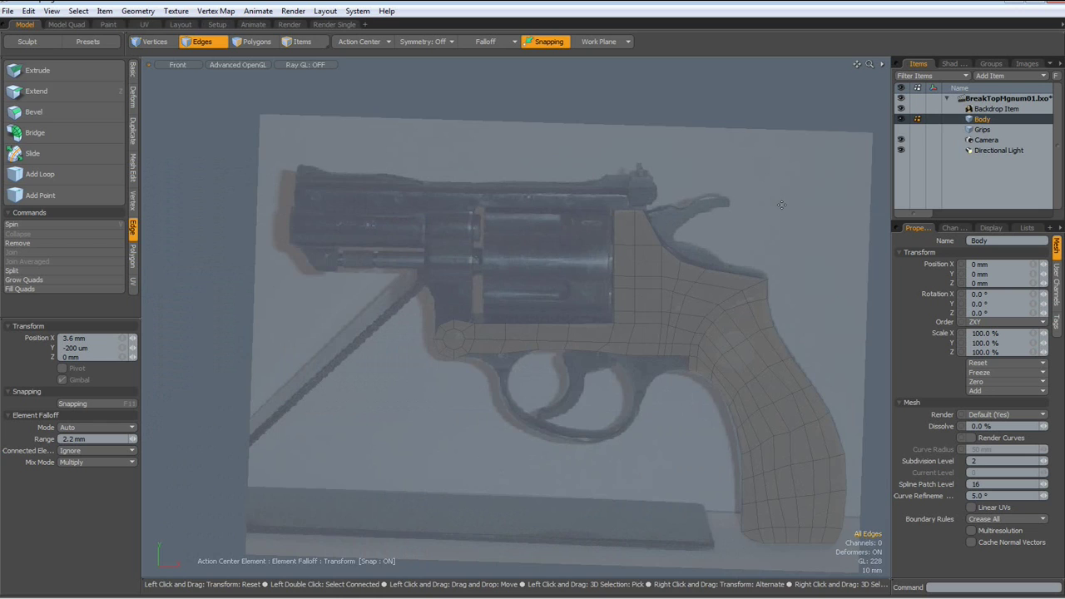
scroll(781, 204, "up", 2)
left_click_drag(781, 204, 726, 164, "alt")
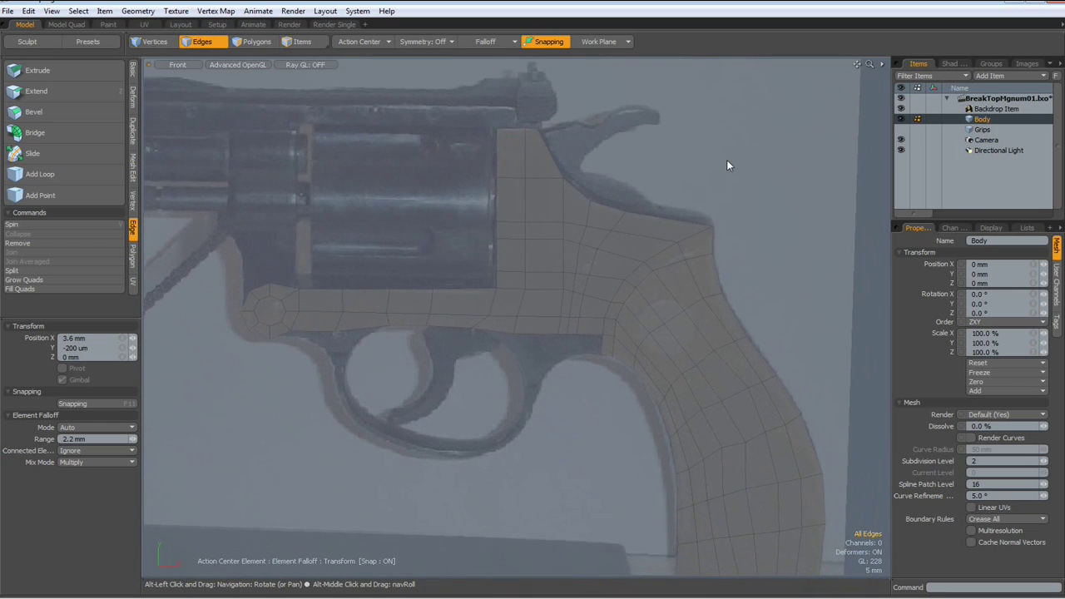